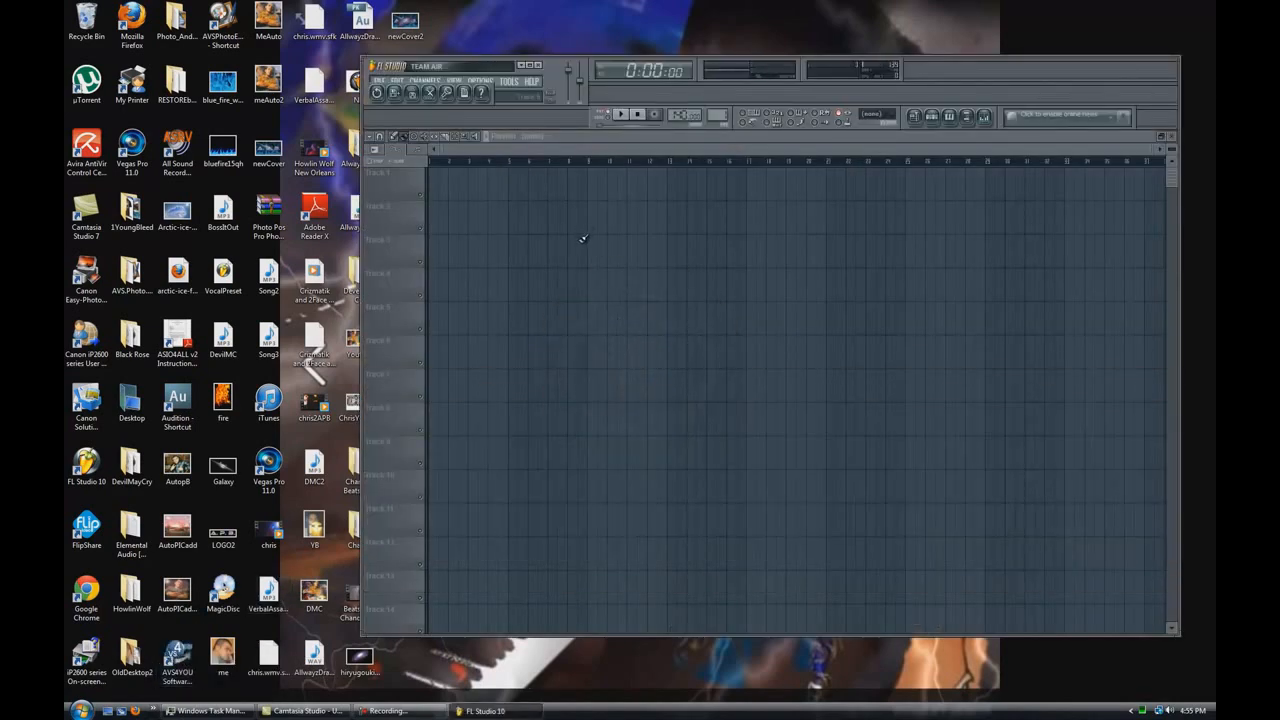
Maximize the FL Studio window and bring up the mixer over the playlist
left_click_drag(498, 72, 271, 55)
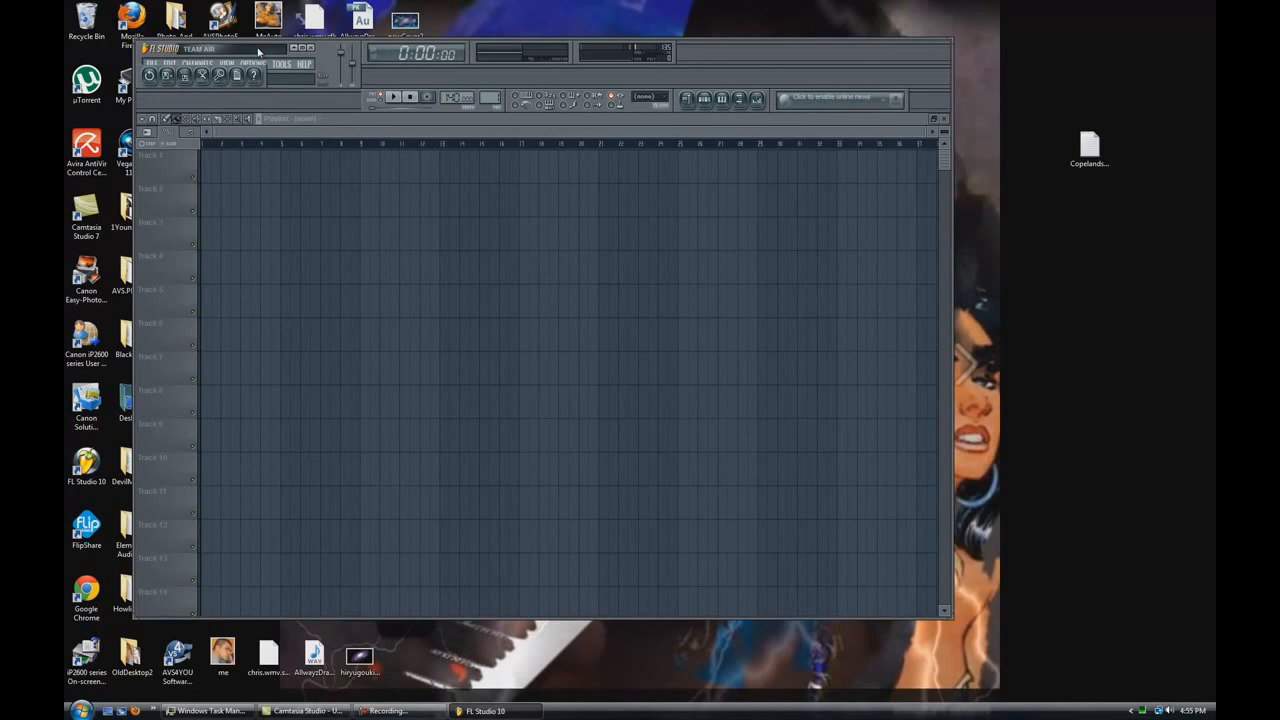
left_click(302, 48)
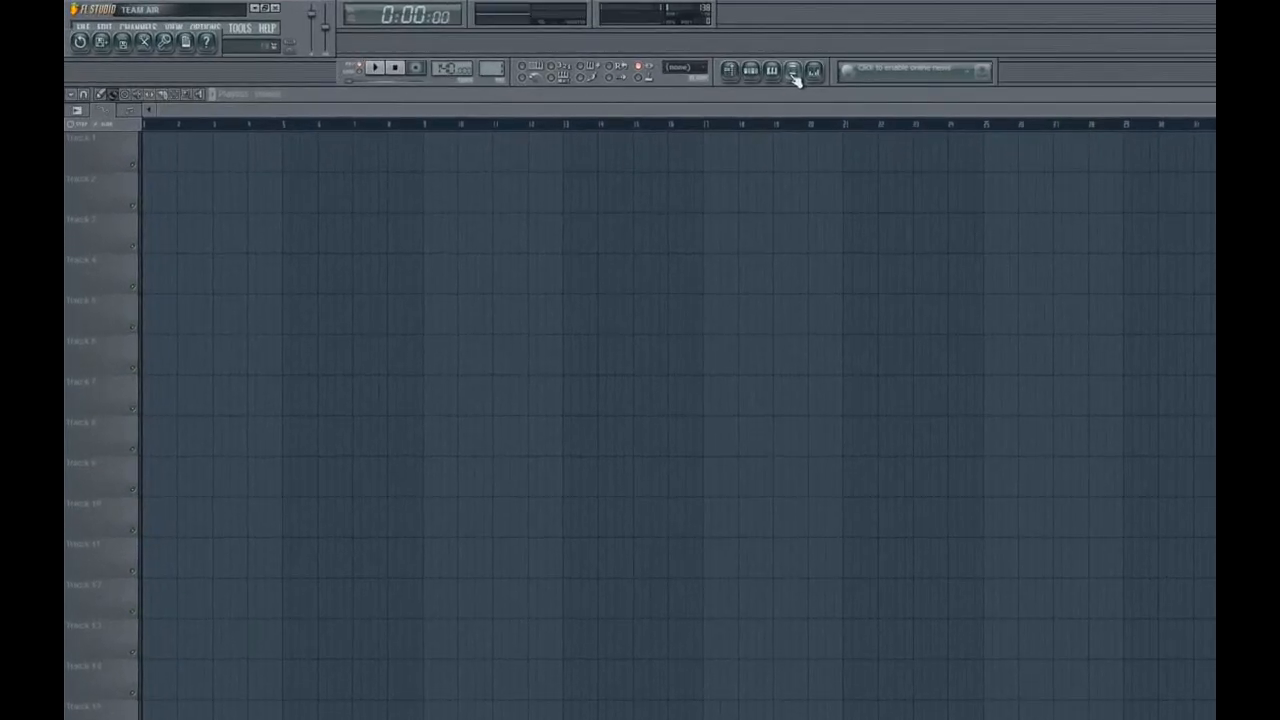
left_click(793, 72)
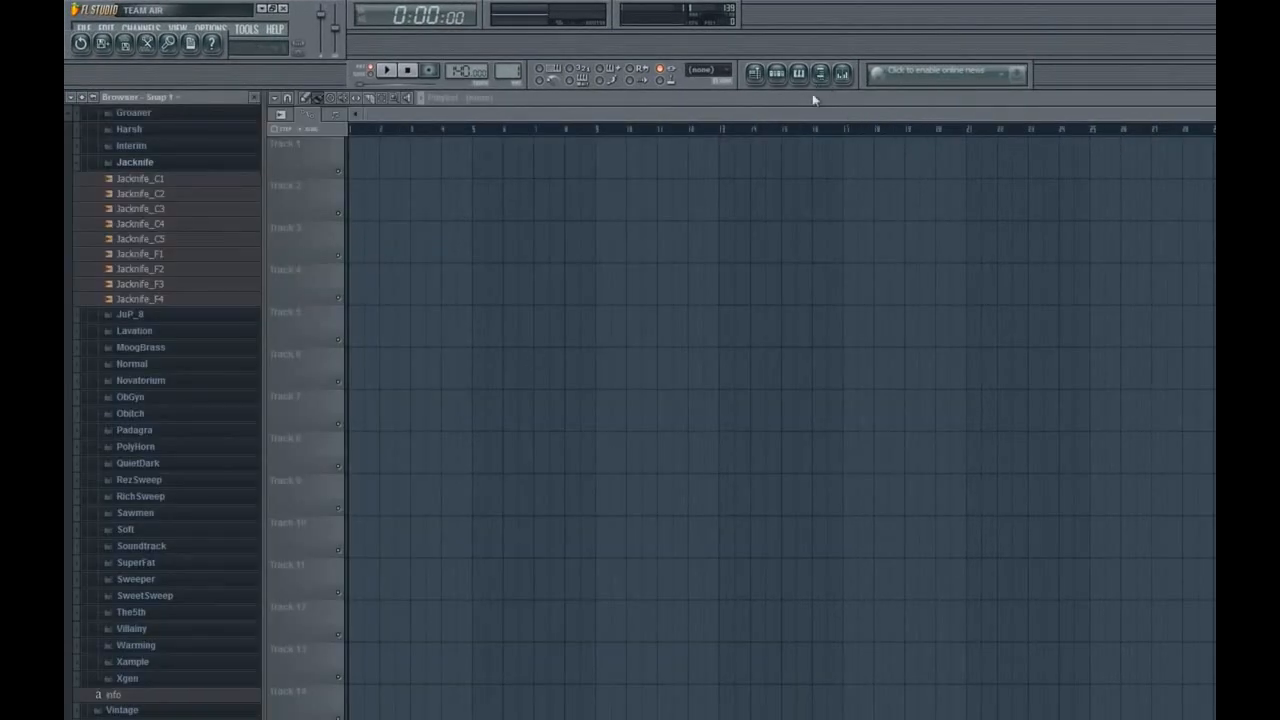
left_click(820, 73)
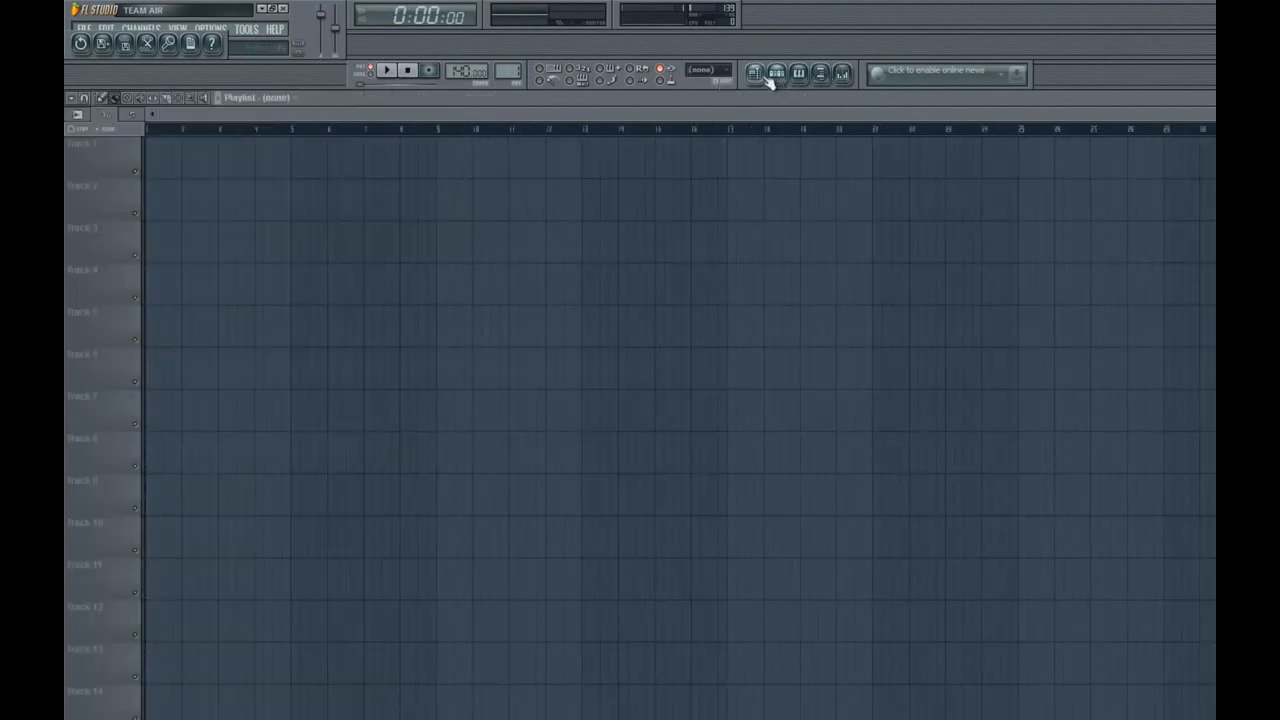
left_click(842, 73)
Narrow and reposition the mixer so the Master track and the effect slots are both in view
left_click_drag(366, 397, 604, 361)
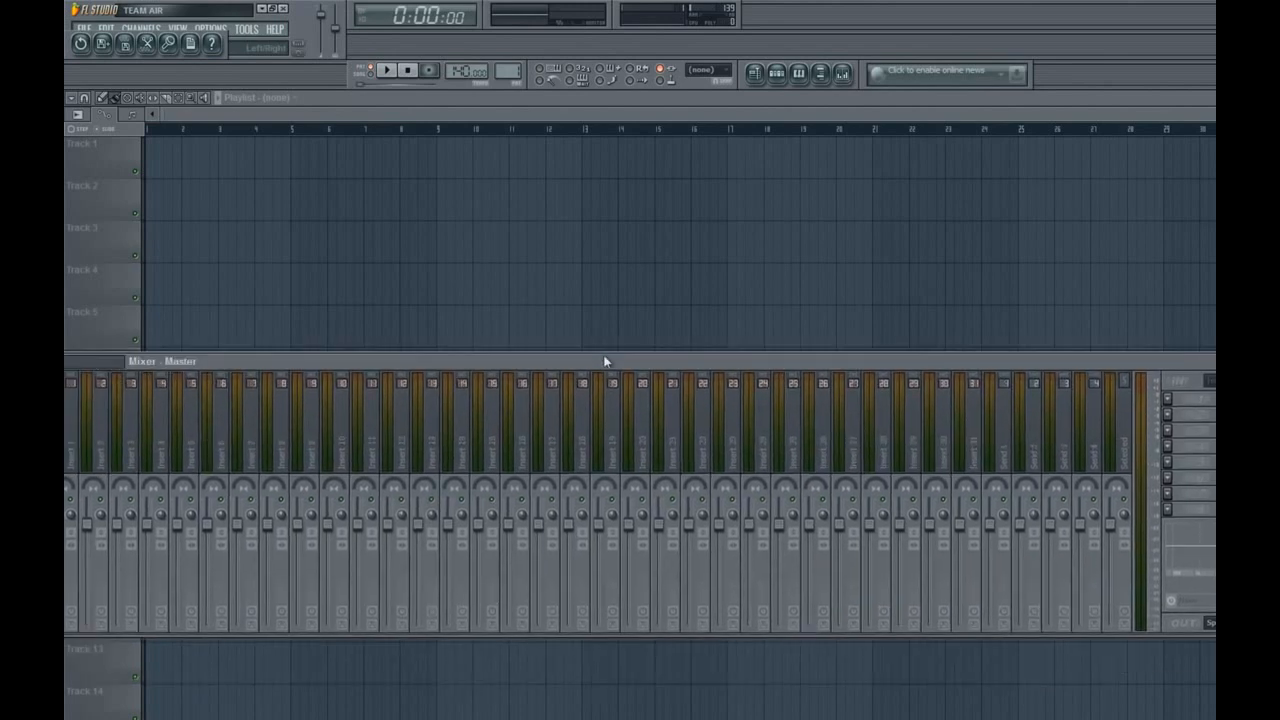
left_click_drag(1206, 478, 903, 484)
left_click_drag(314, 368, 499, 308)
left_click_drag(1094, 420, 1122, 429)
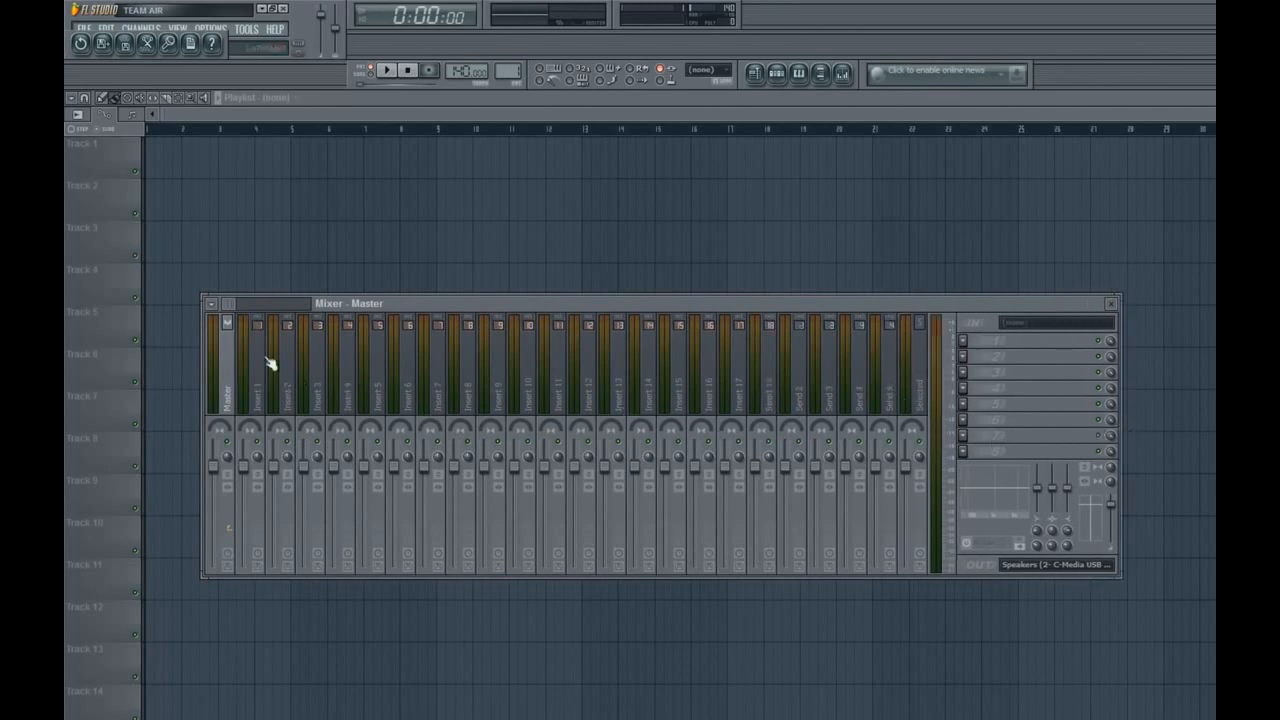
Load Fruity Limiter into effect slots 8 and 7 of the Master track and hide both plugin windows
left_click(968, 452)
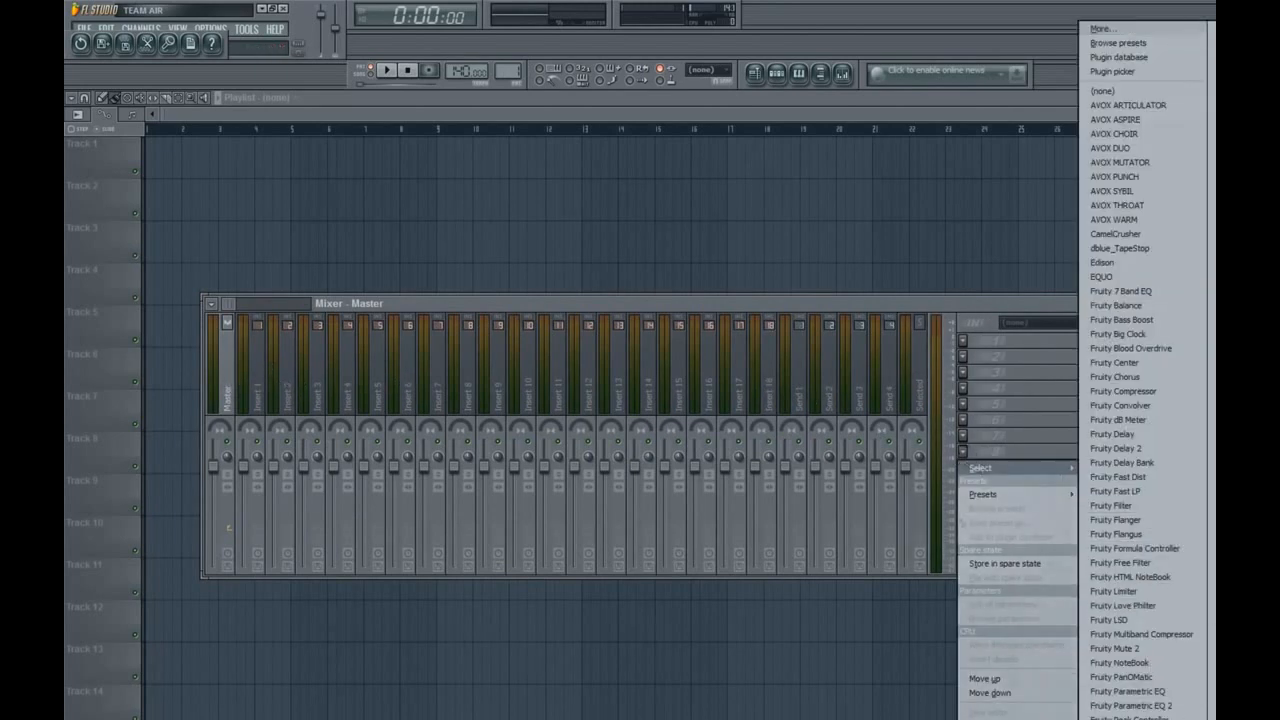
left_click(1118, 580)
left_click(967, 450)
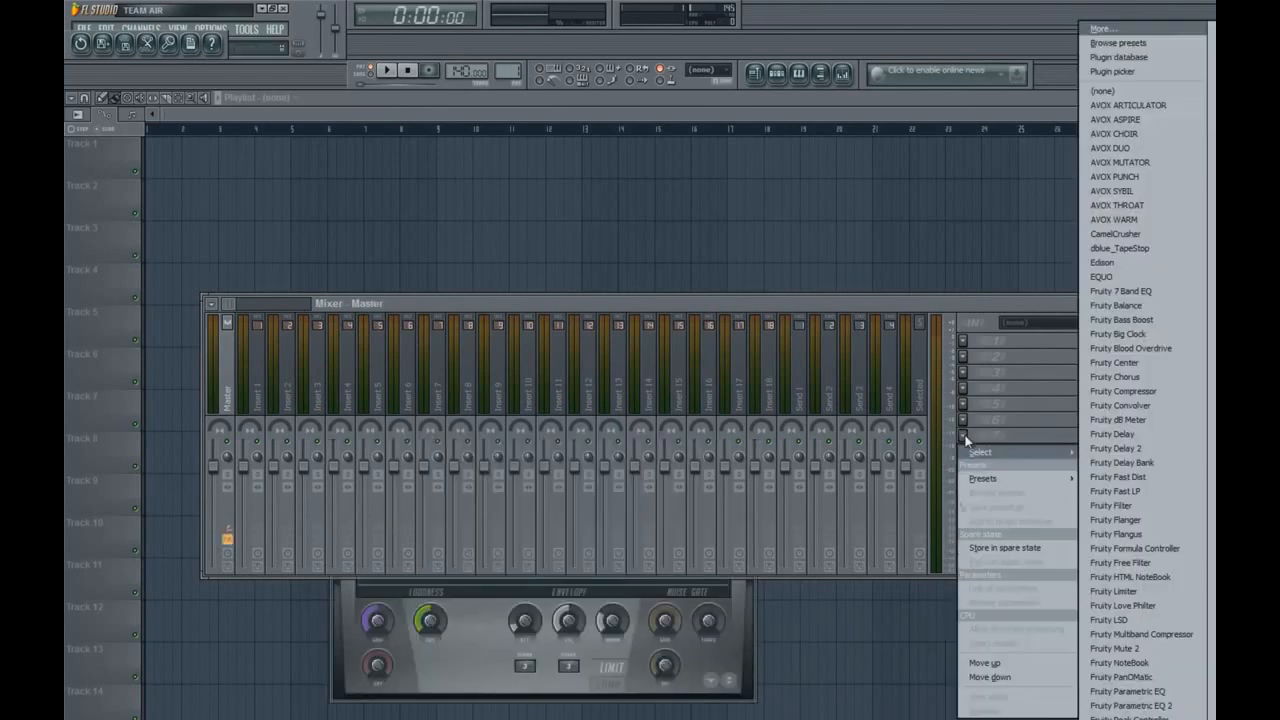
left_click(1135, 591)
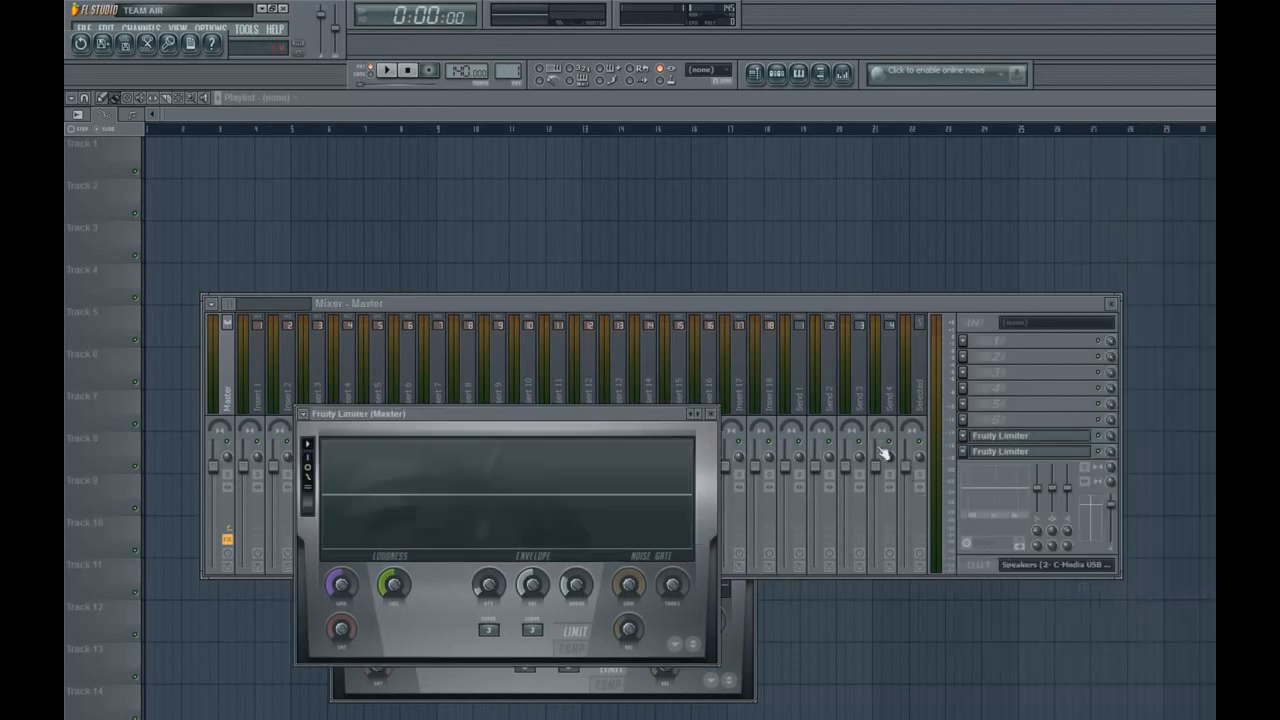
left_click(1017, 440)
left_click(1019, 454)
left_click(1017, 441)
left_click(1018, 454)
left_click(1018, 441)
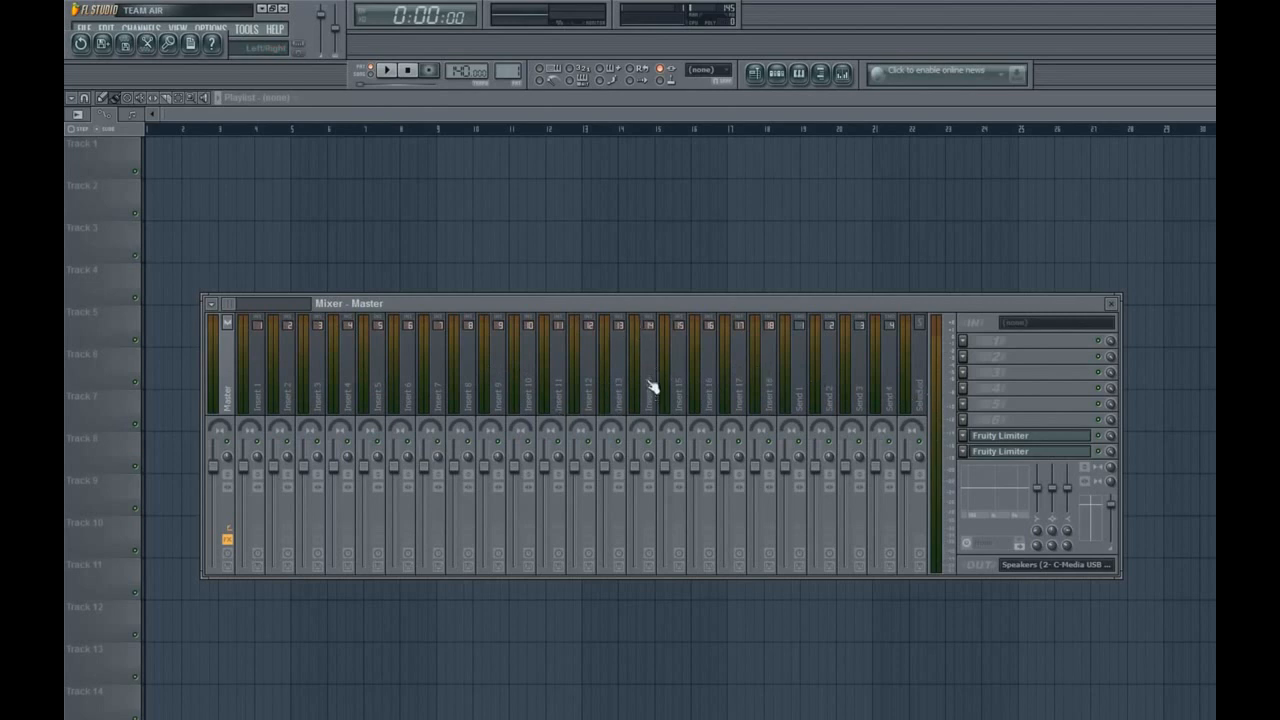
Rename the Insert 15 mixer track to "Process"
left_click(686, 392)
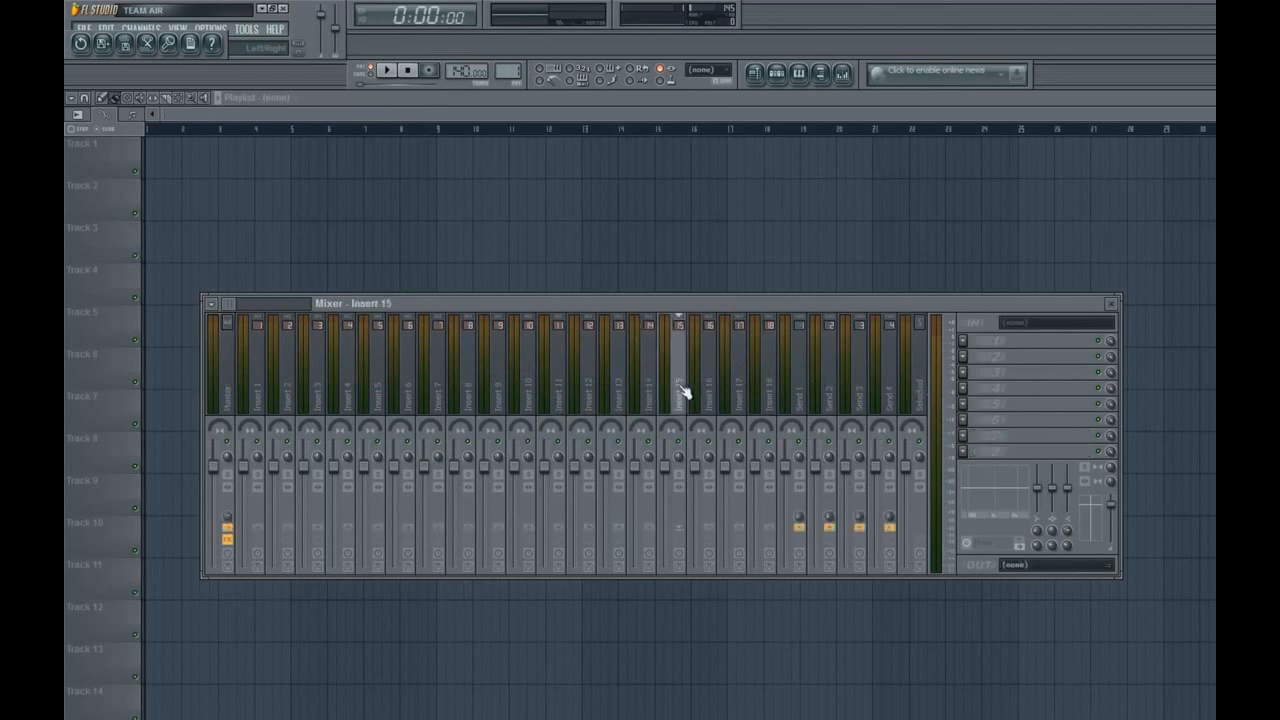
left_click_drag(723, 312, 669, 313)
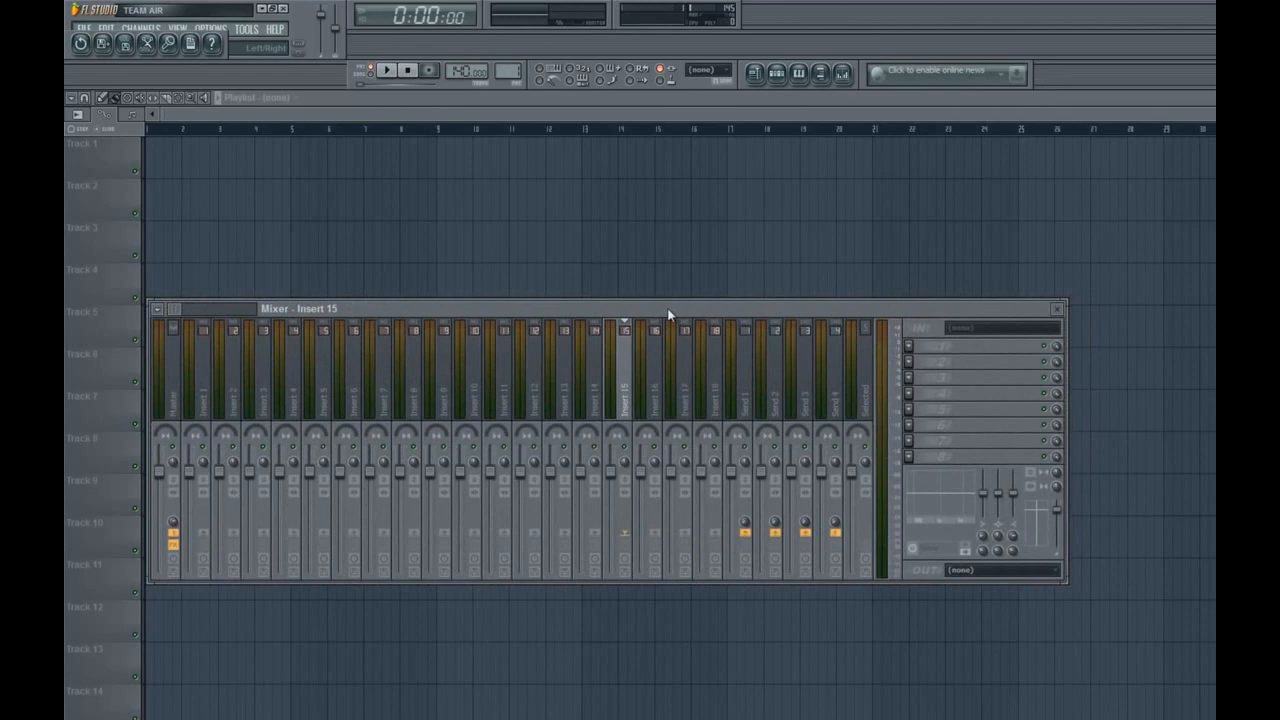
key("F2")
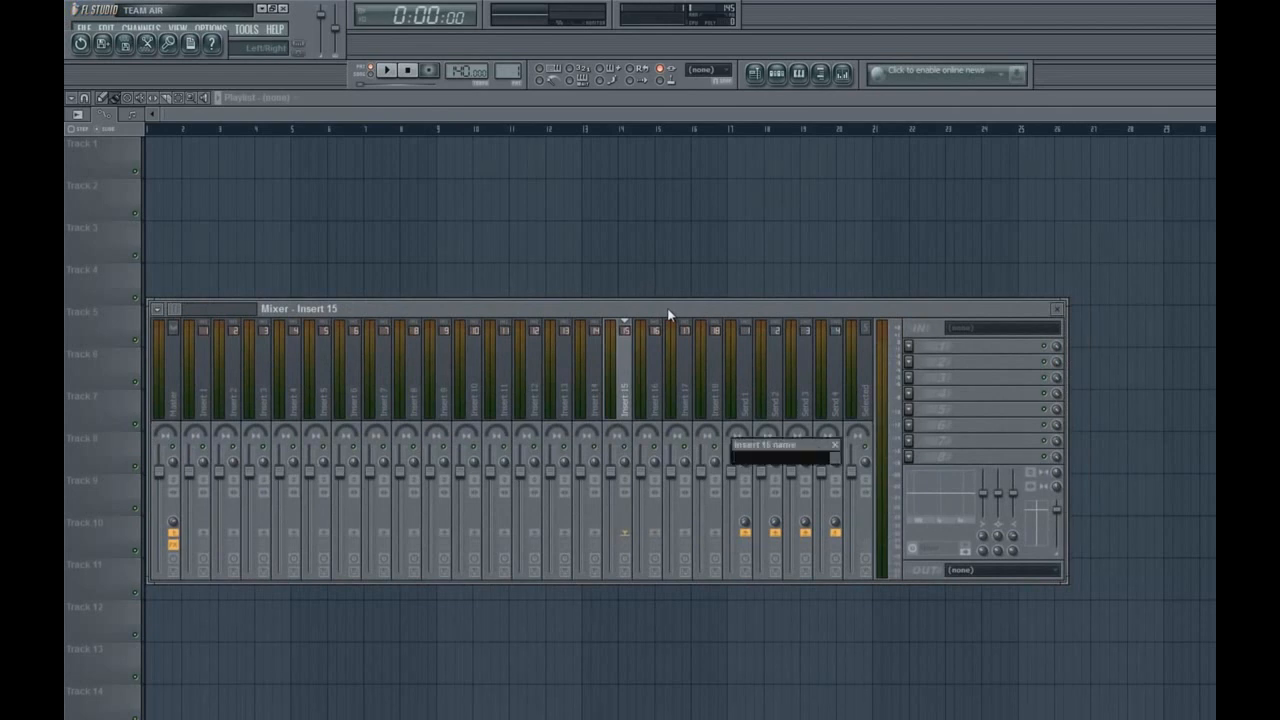
type("Process")
key("Return")
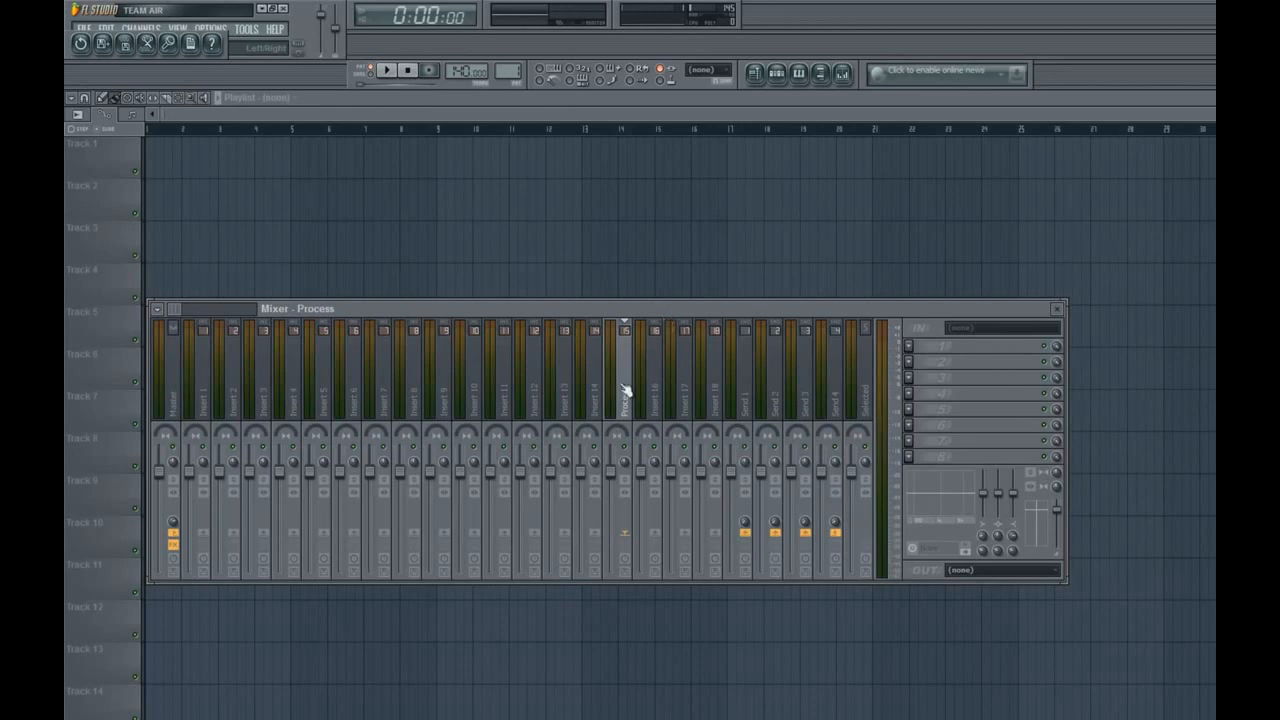
left_click_drag(619, 314, 624, 314)
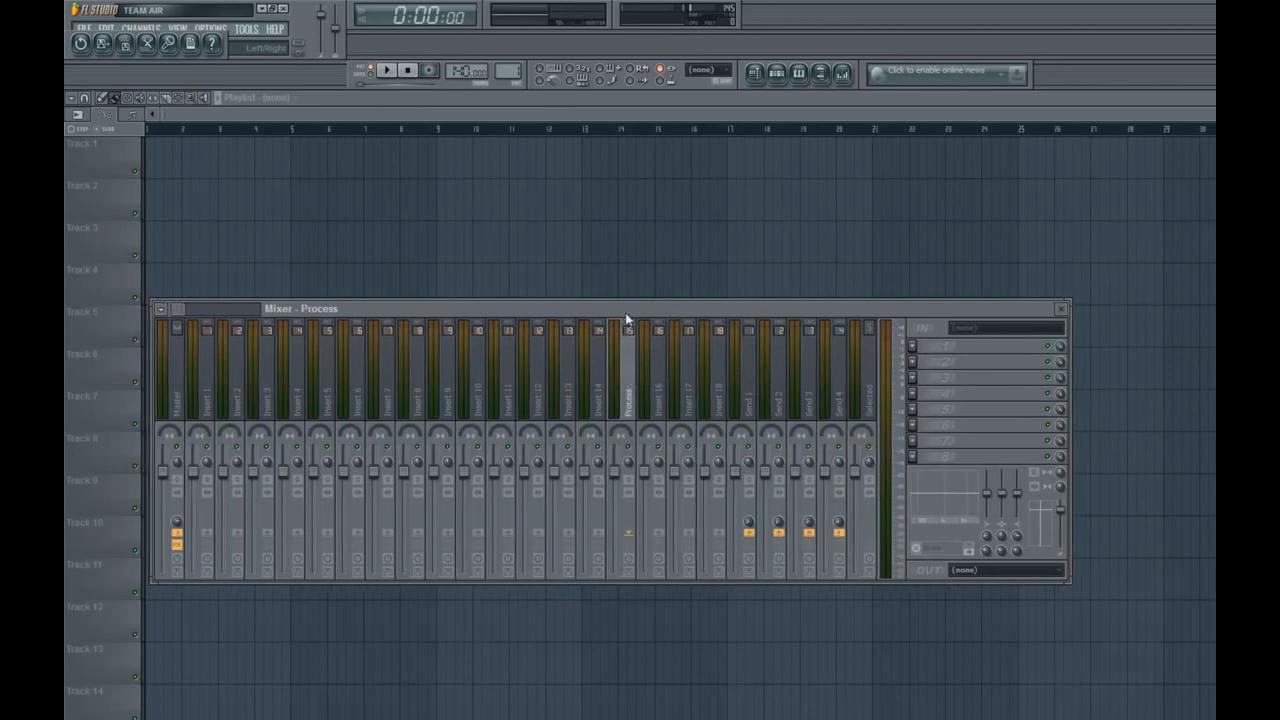
Load GGate into effect slot 1 of the Process track and place its window over the mixer
left_click(912, 346)
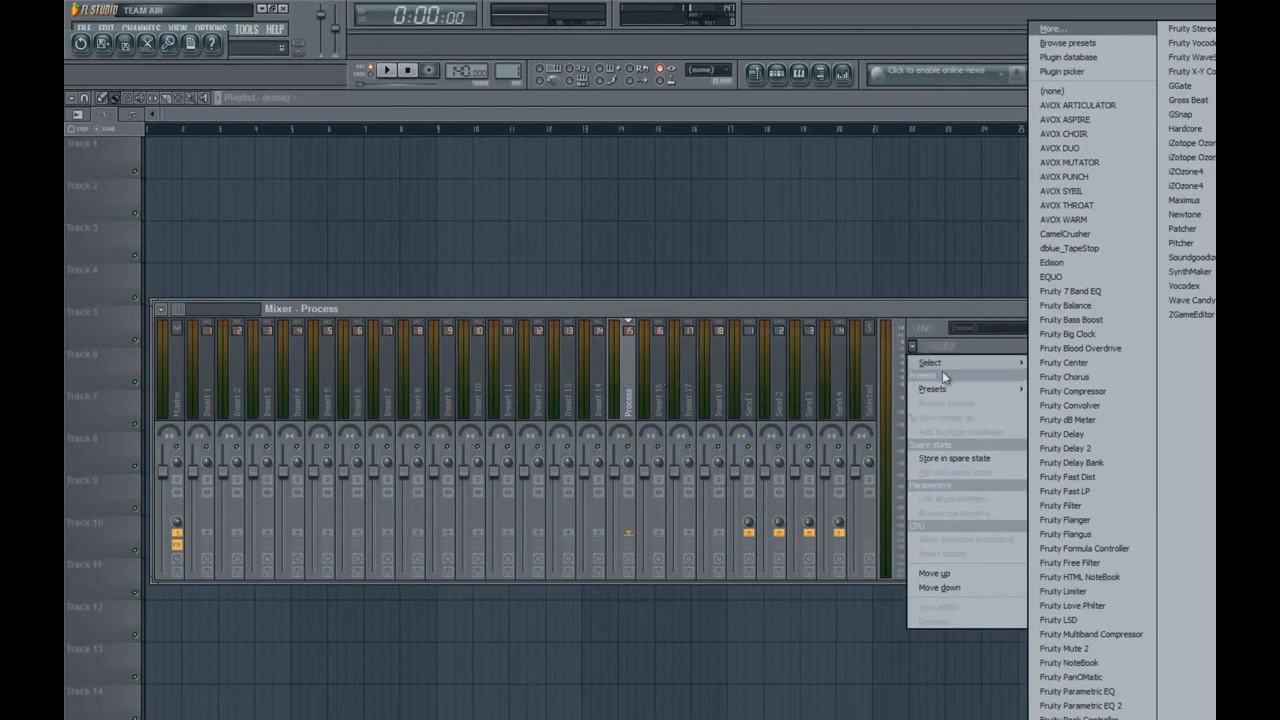
left_click(928, 324)
left_click(911, 345)
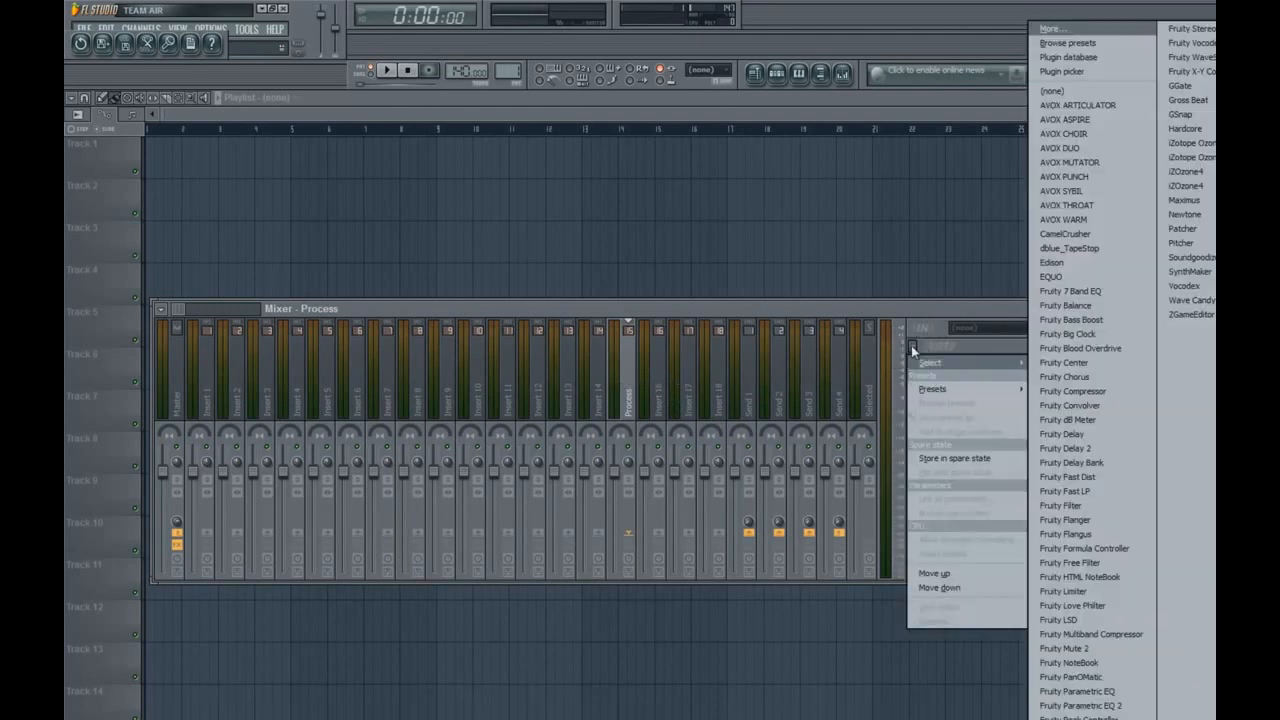
left_click(1186, 88)
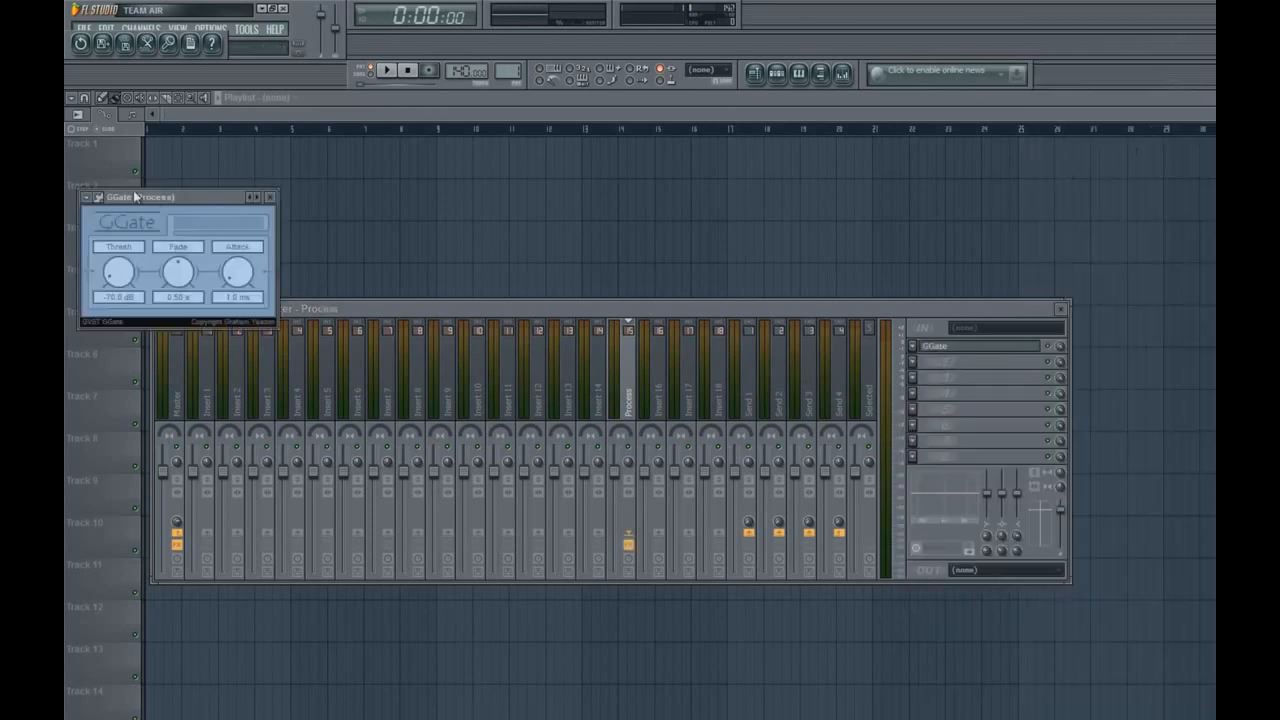
left_click_drag(197, 203, 882, 386)
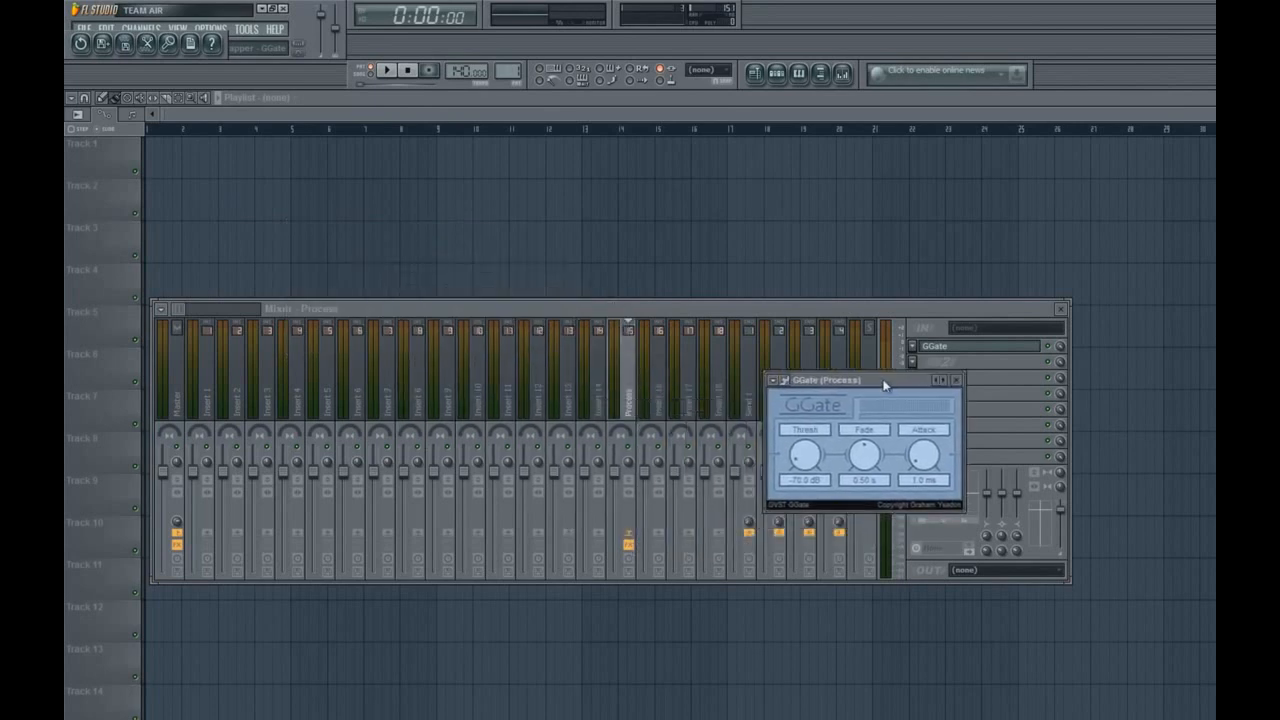
Set the GGate threshold to -50 dB and move its window clear of the effect slots
left_click(807, 482)
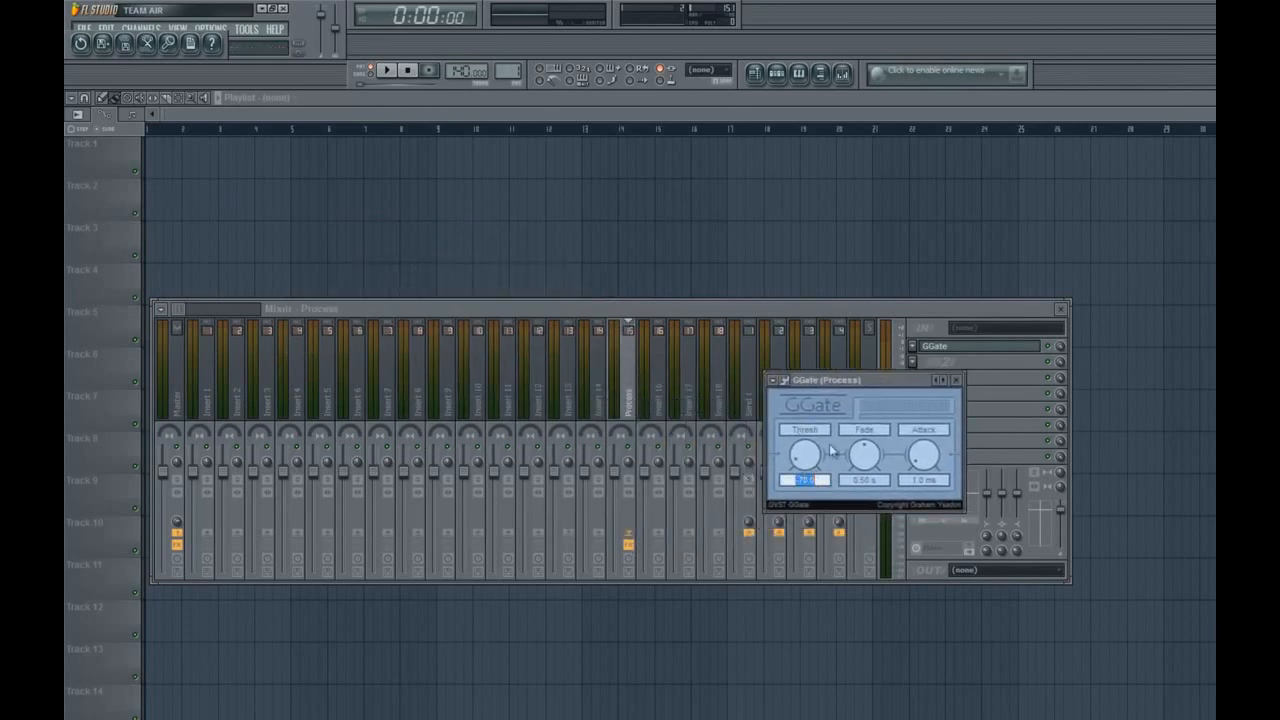
type("-50")
key("Return")
left_click_drag(869, 382, 381, 357)
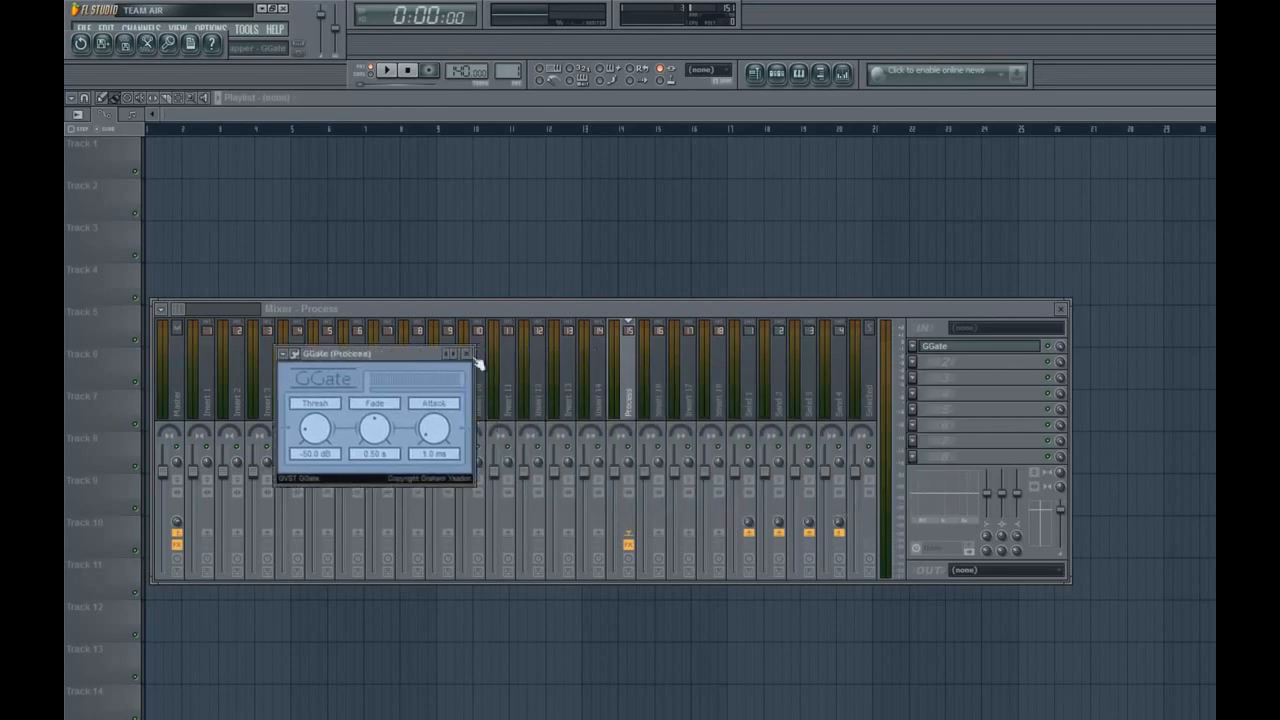
Load Fruity Compressor into effect slot 2 of the Process track
left_click(914, 364)
mouse_move(928, 374)
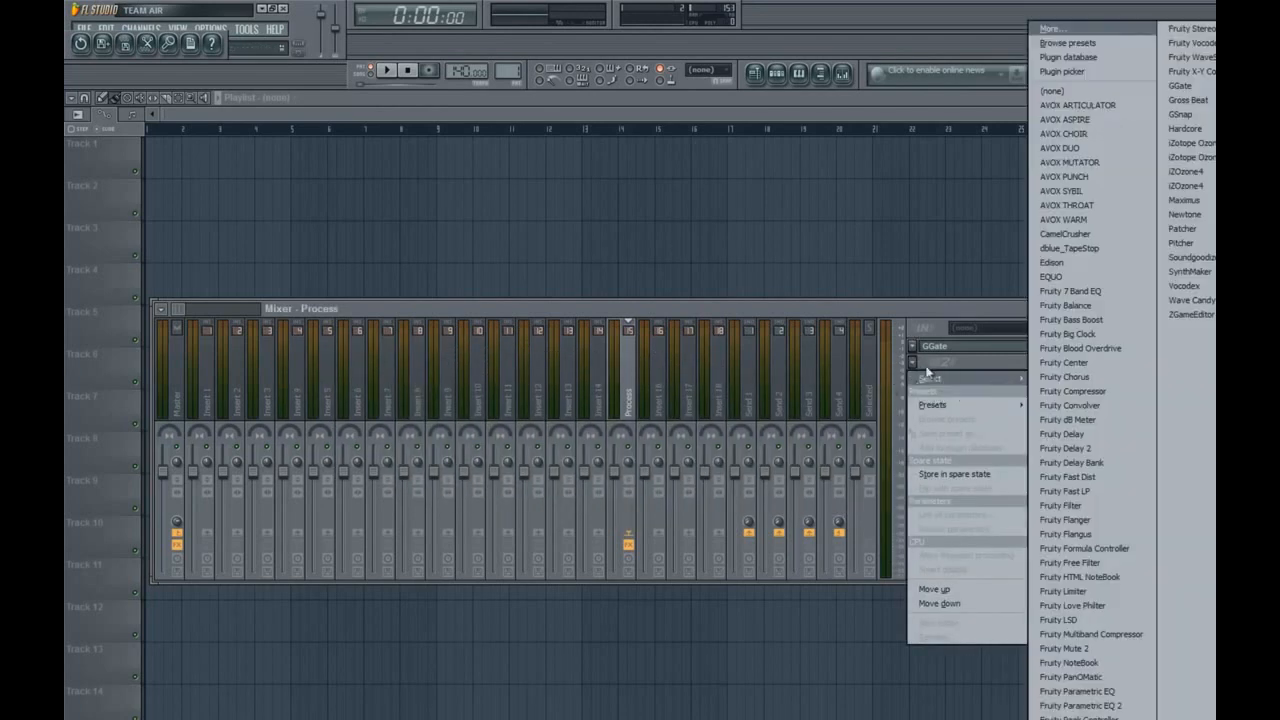
left_click(1090, 391)
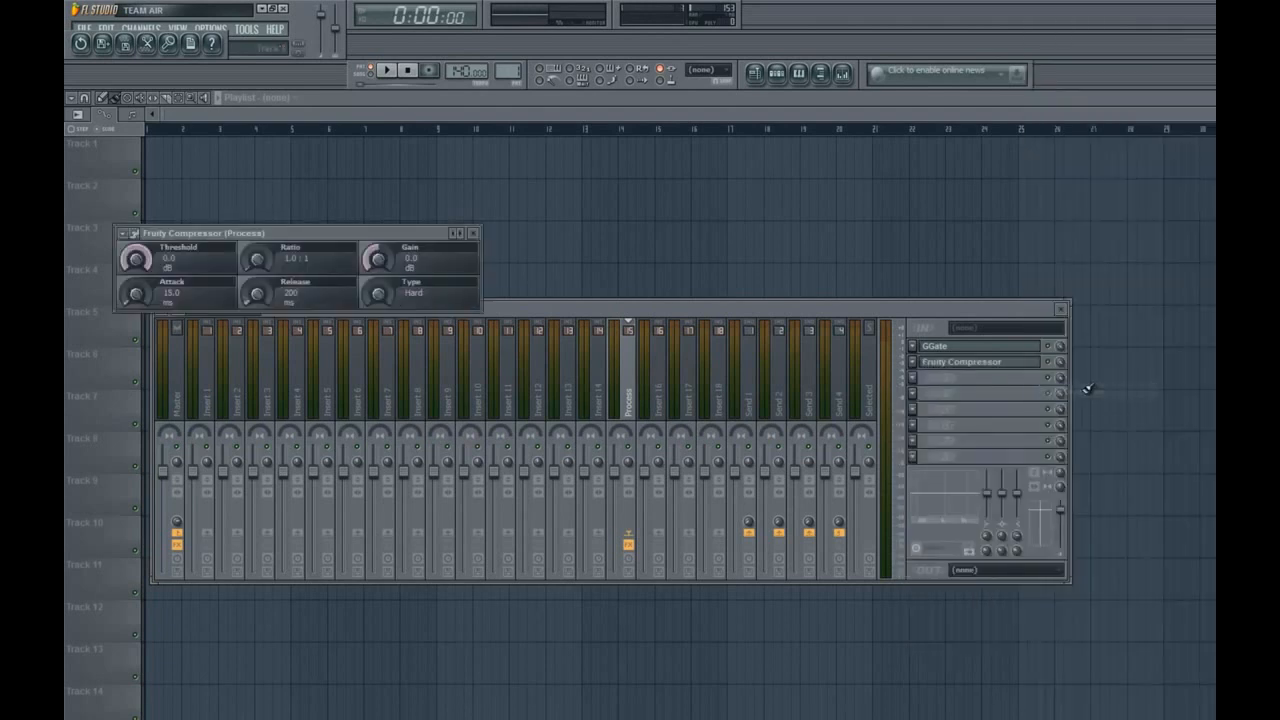
Set the compressor's threshold to about -19.9 dB, ratio to 10.1:1 and gain to about 15.7 dB, and put its window away
left_click_drag(137, 259, 152, 329)
mouse_move(261, 265)
left_mouse_down()
mouse_move(255, 201)
mouse_move(262, 265)
left_mouse_up()
left_click_drag(385, 265, 383, 240)
left_click_drag(389, 210, 383, 262)
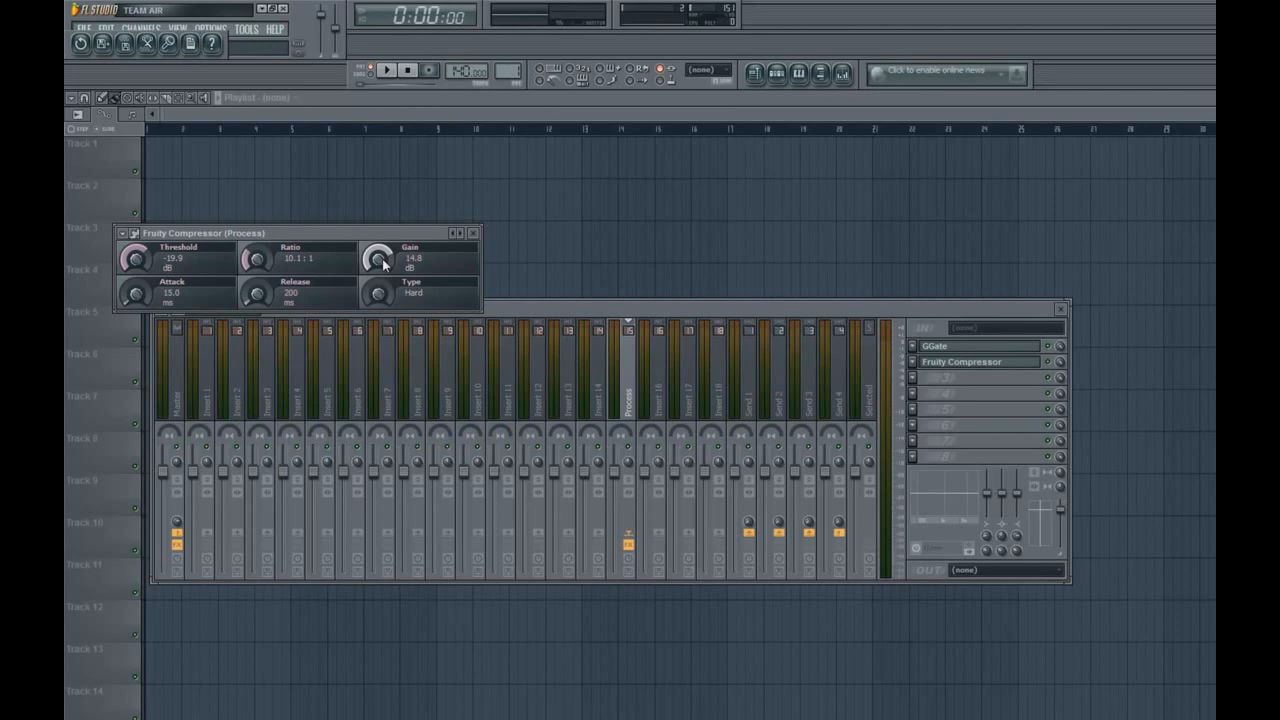
left_click_drag(348, 233, 715, 379)
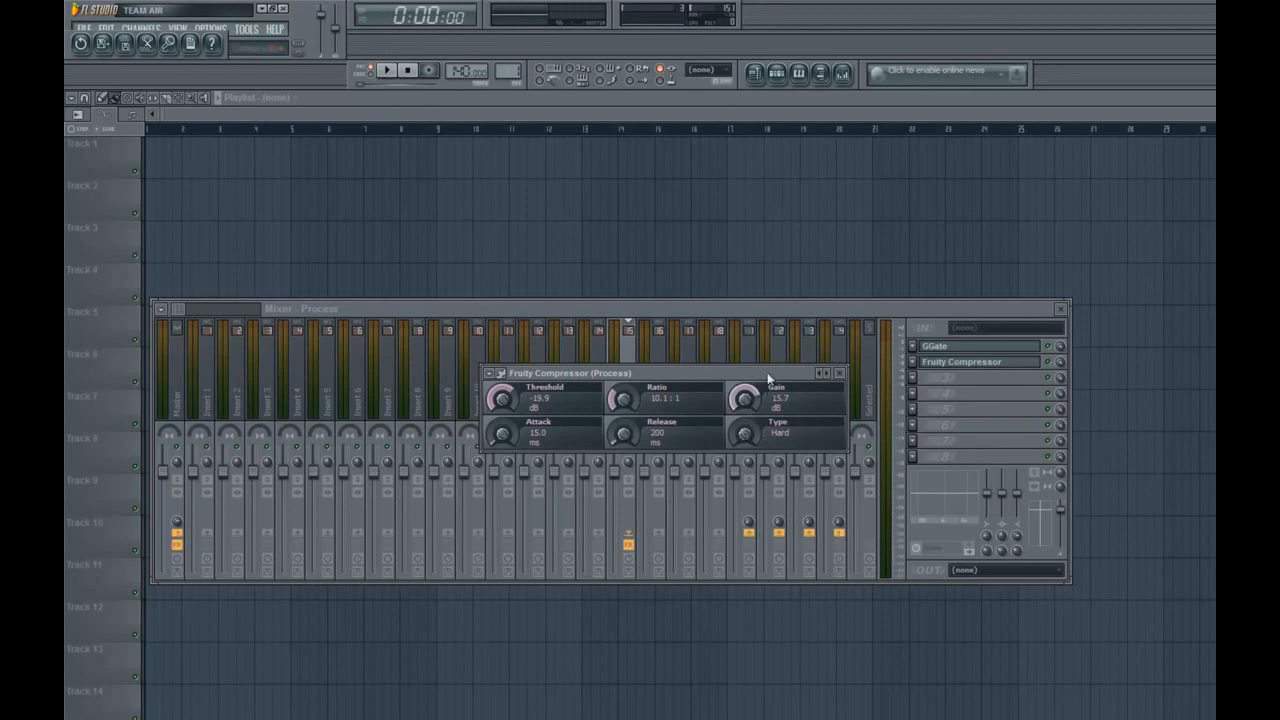
left_click_drag(765, 371, 681, 491)
left_click(958, 319)
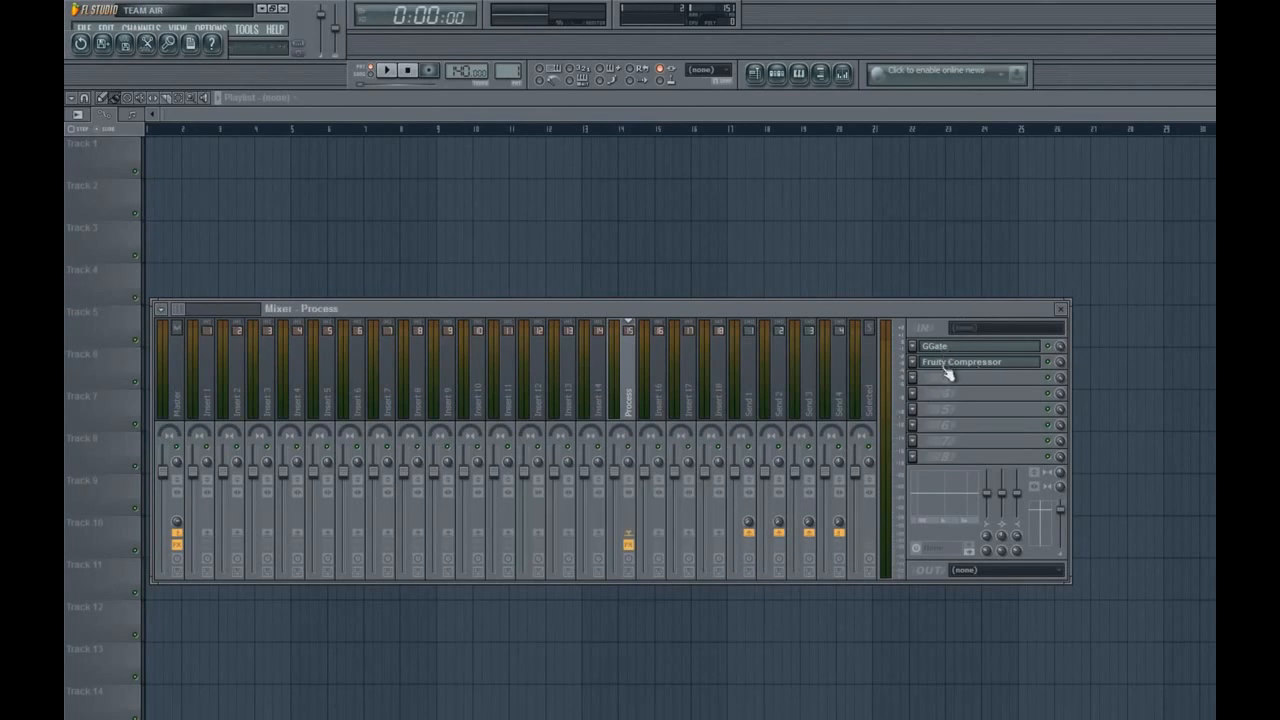
Rename the Insert 14 mixer track to "Landing"
left_click(603, 396)
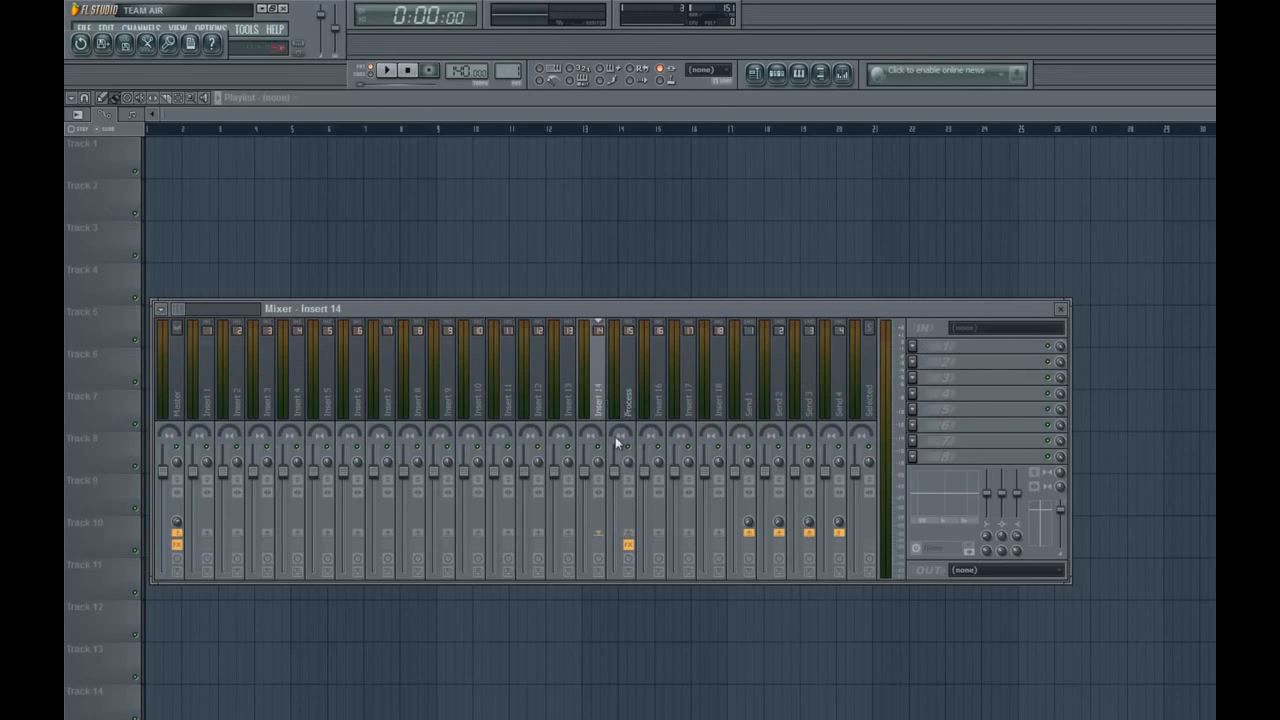
key("F2")
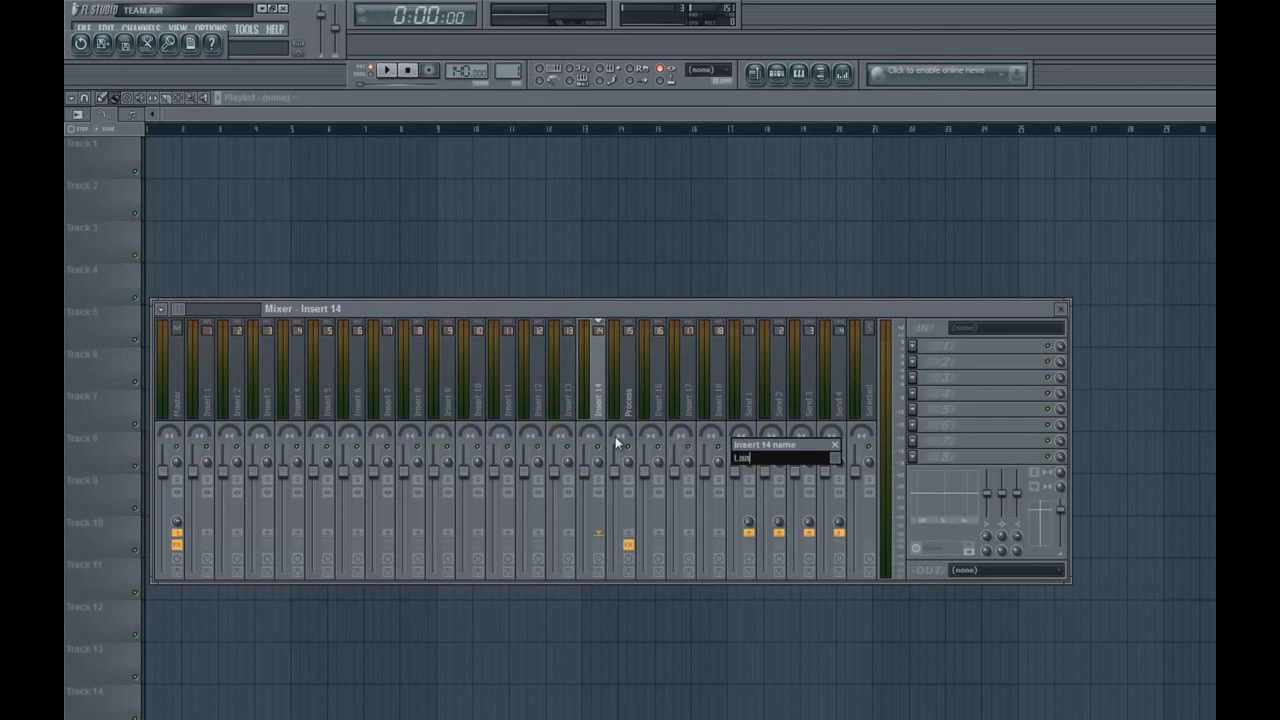
key("Return")
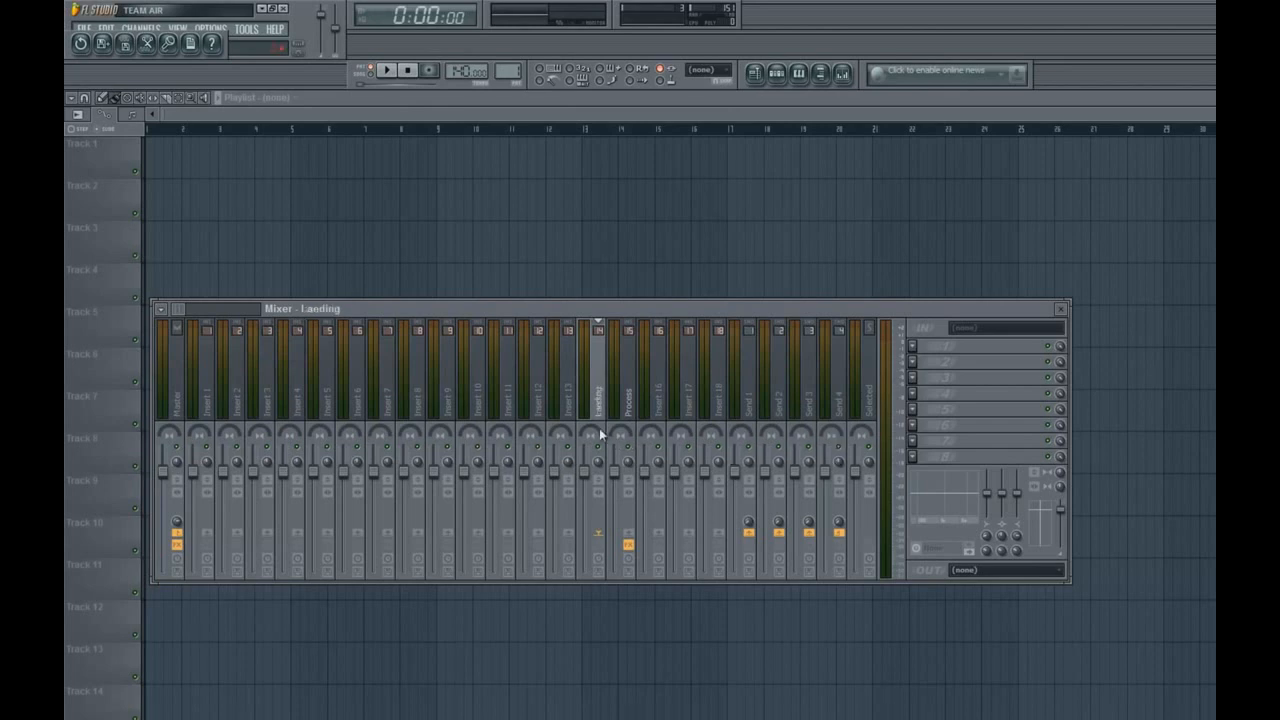
Route the Process mixer track into the Landing track and check the Process and Landing tracks in turn
left_click(629, 408)
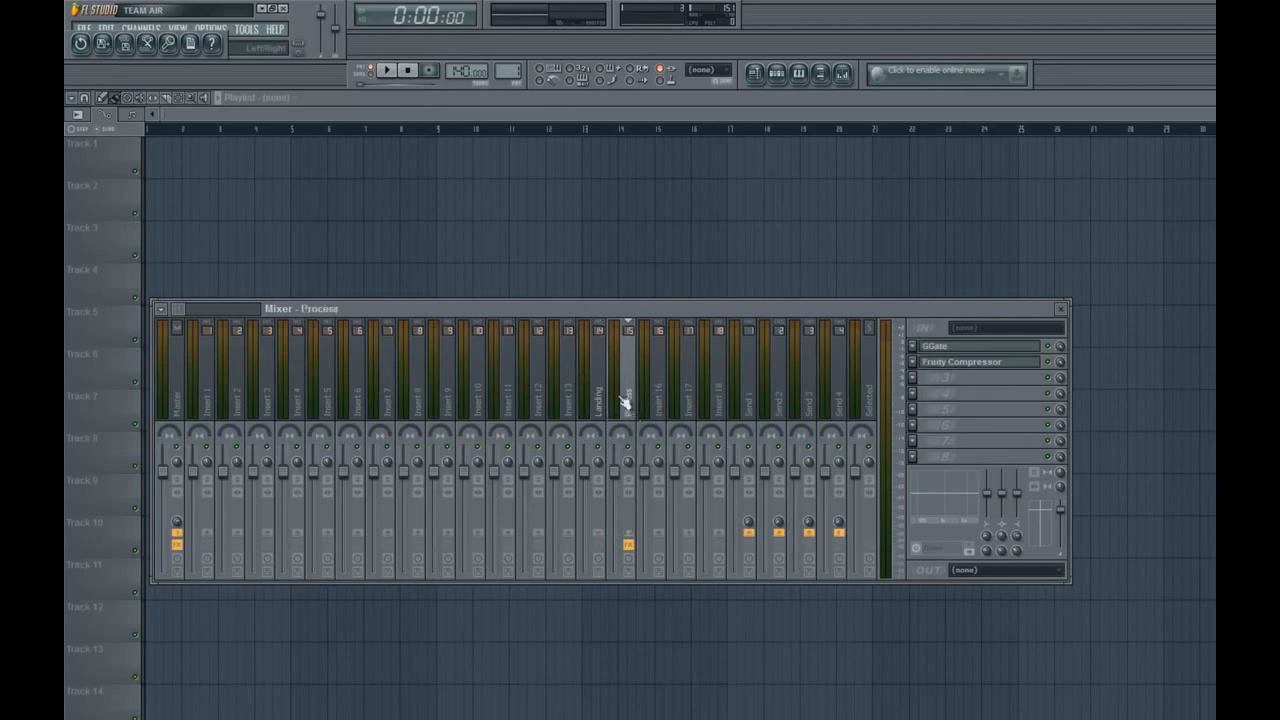
left_click(602, 403)
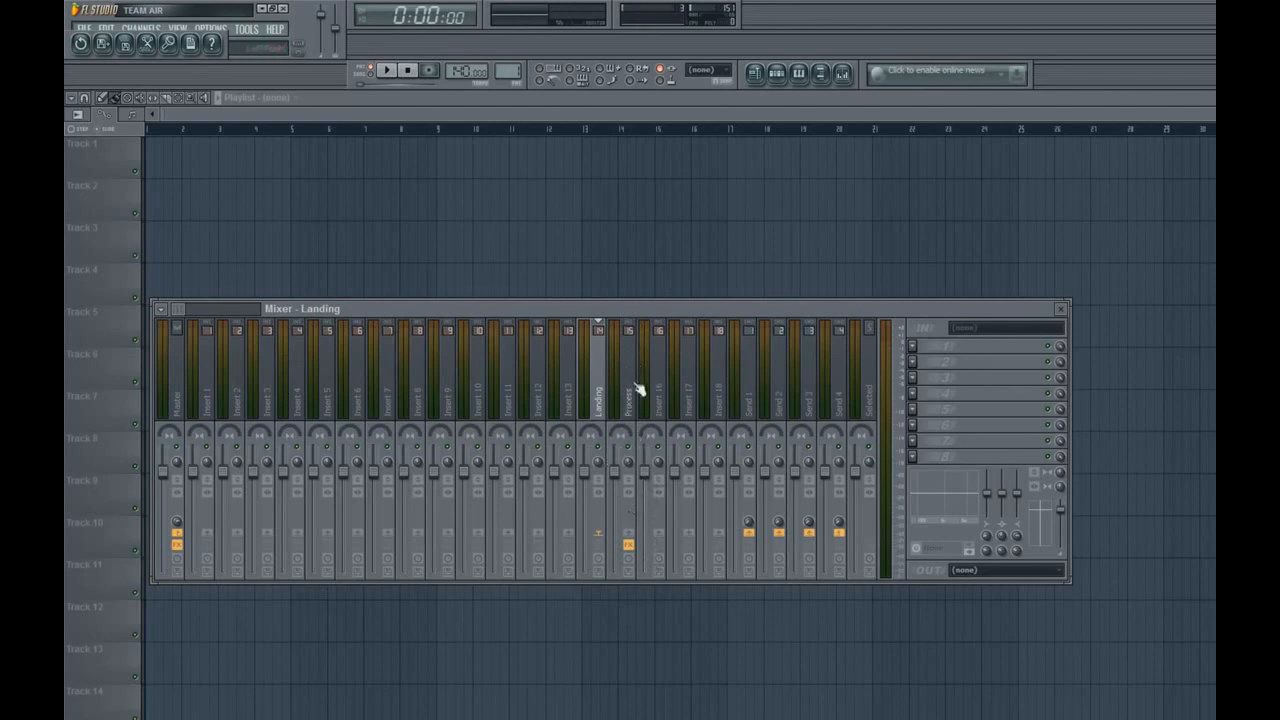
left_click(632, 393)
left_click(607, 397)
left_click(630, 400)
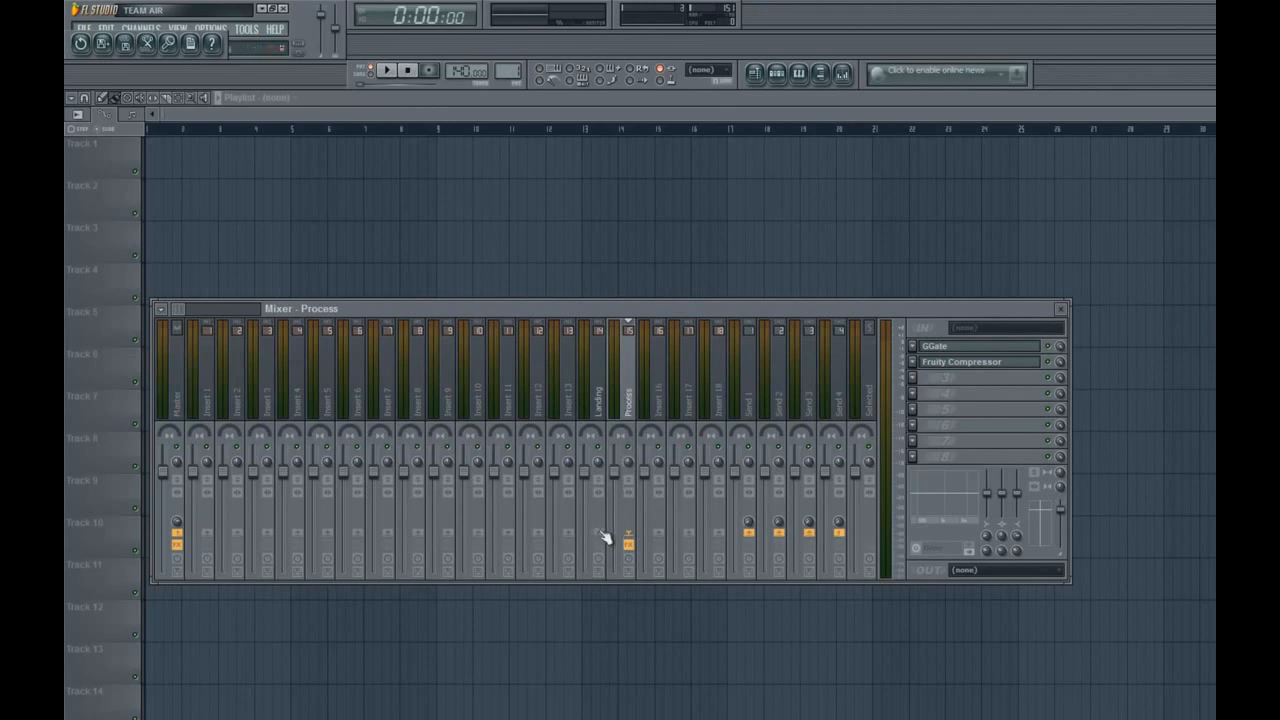
left_click(599, 532)
left_click(600, 402)
left_click_drag(605, 309, 612, 290)
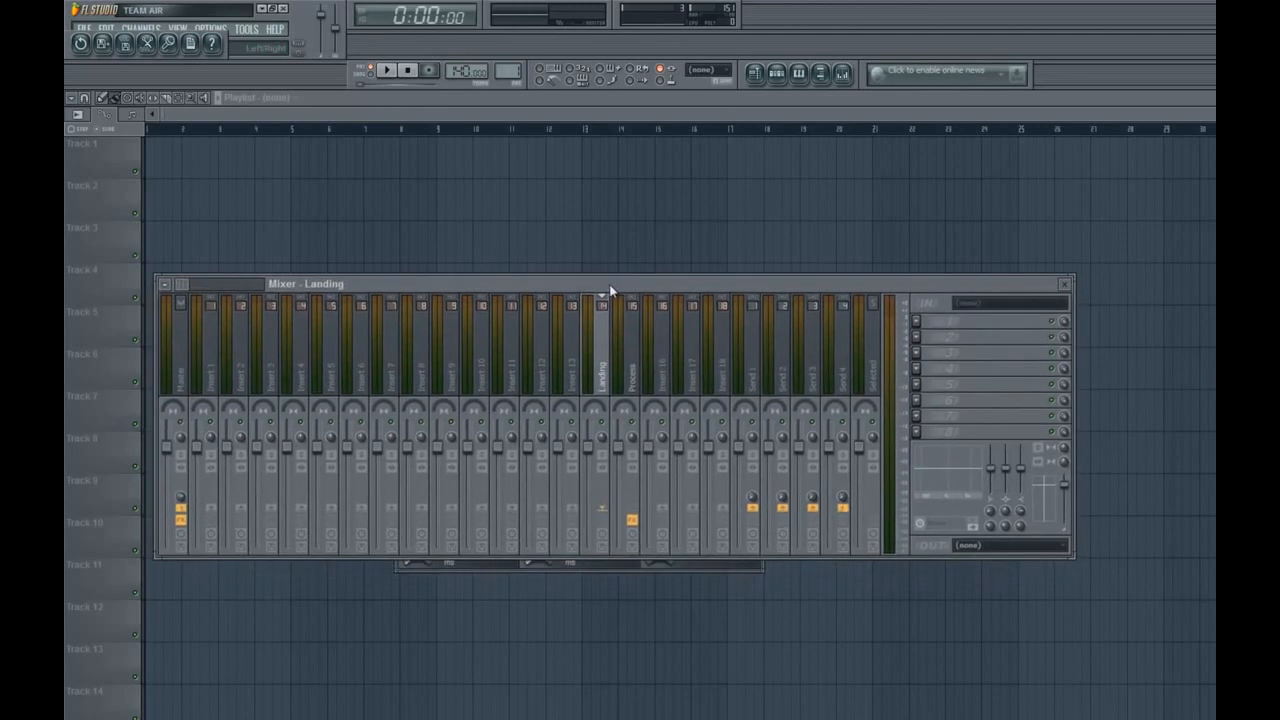
left_click(633, 340)
left_click(605, 357)
Shrink the FL Studio window to expose the desktop and create a desktop folder named "Test"
left_click(273, 9)
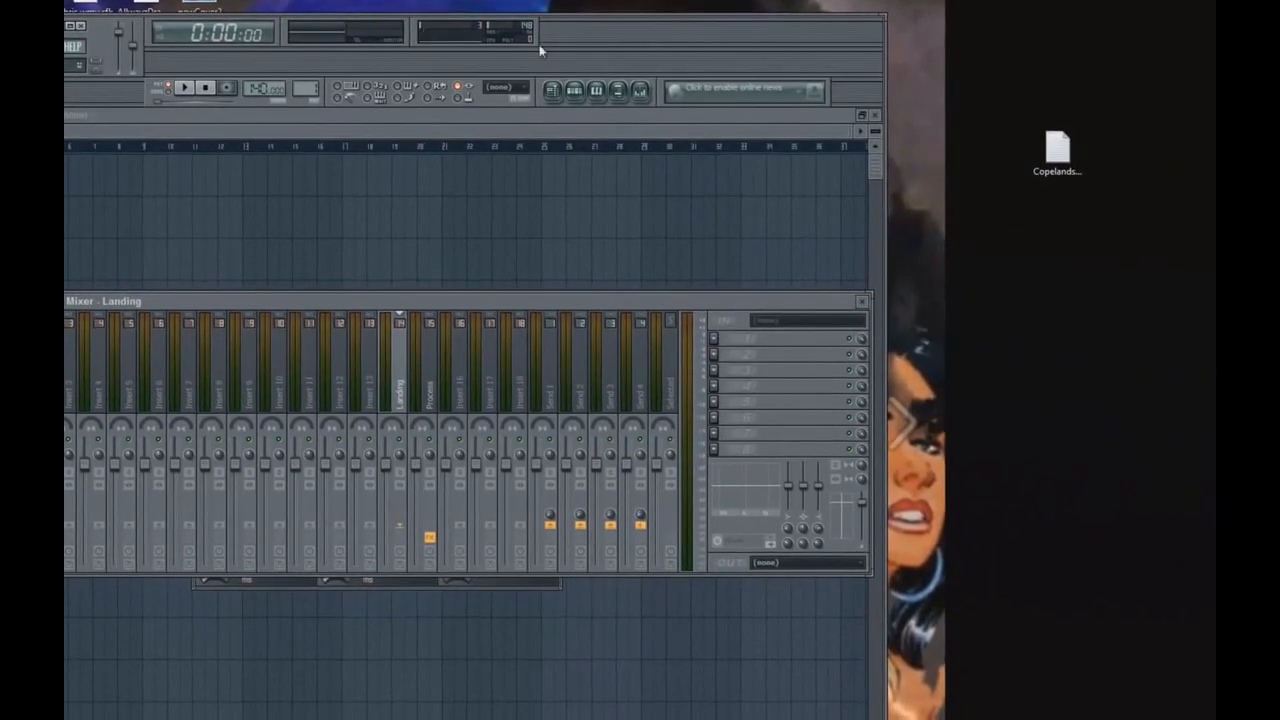
right_click(967, 325)
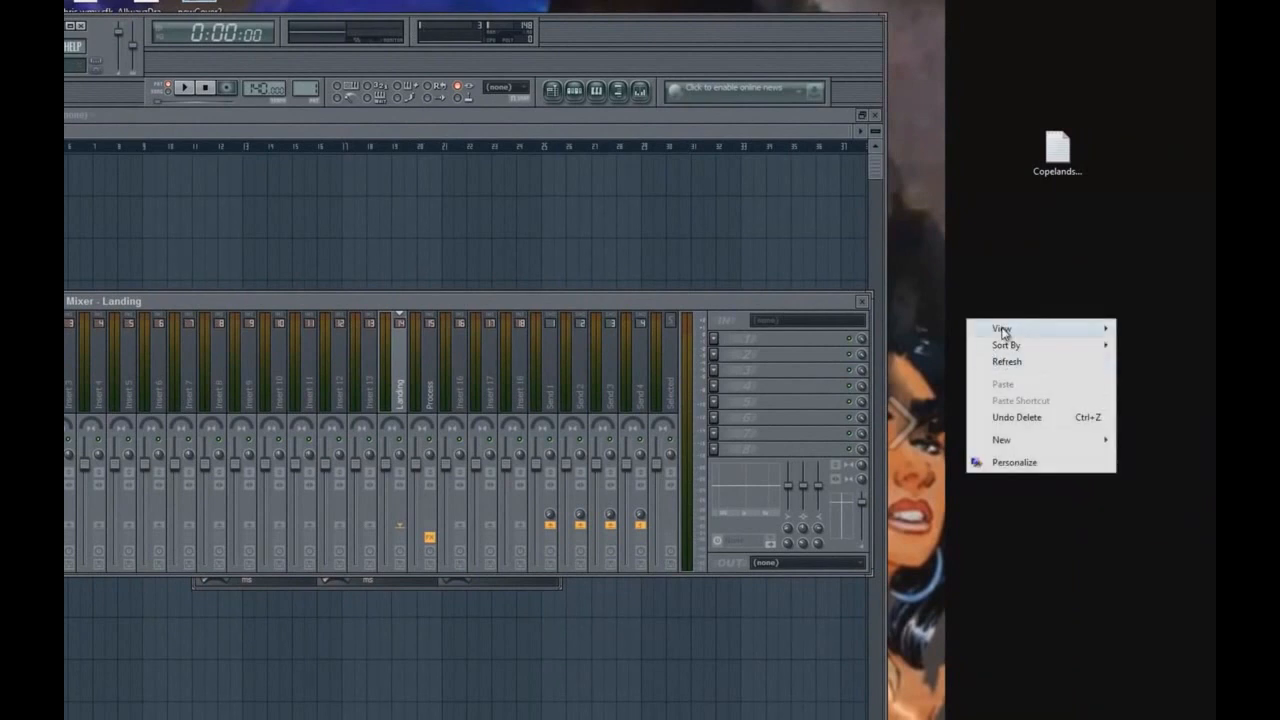
mouse_move(1003, 331)
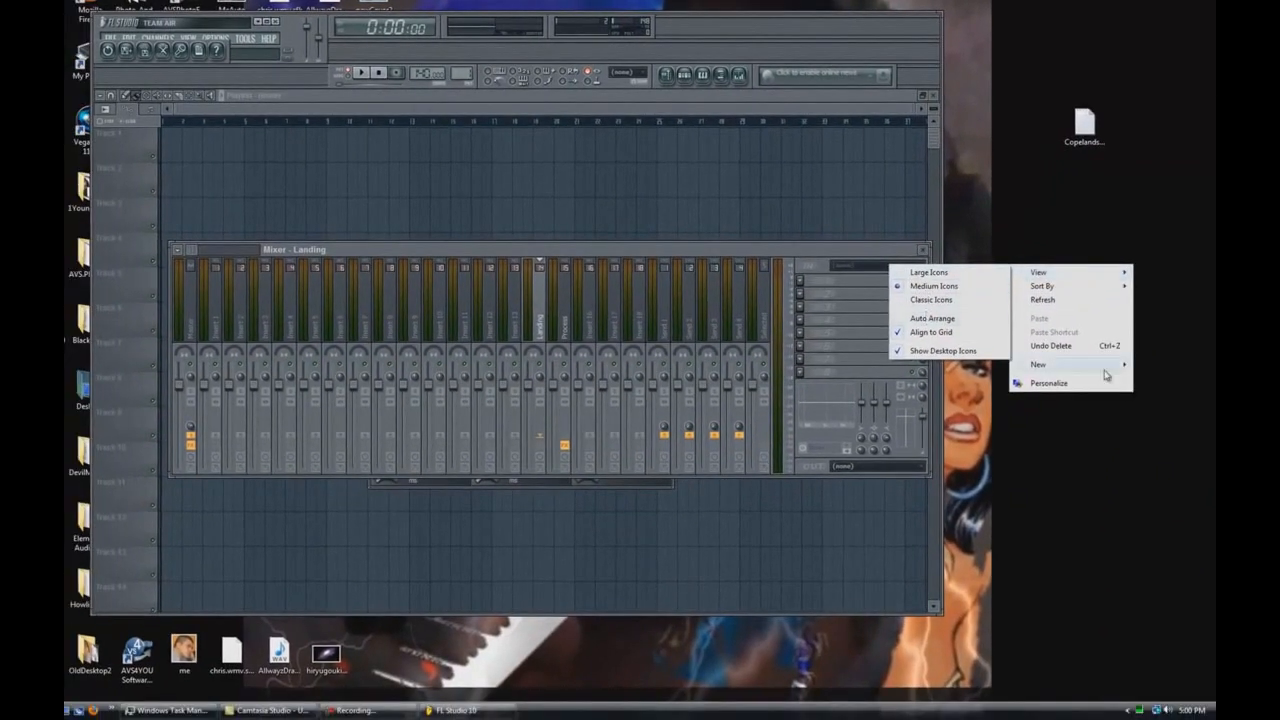
mouse_move(1051, 449)
left_click(960, 366)
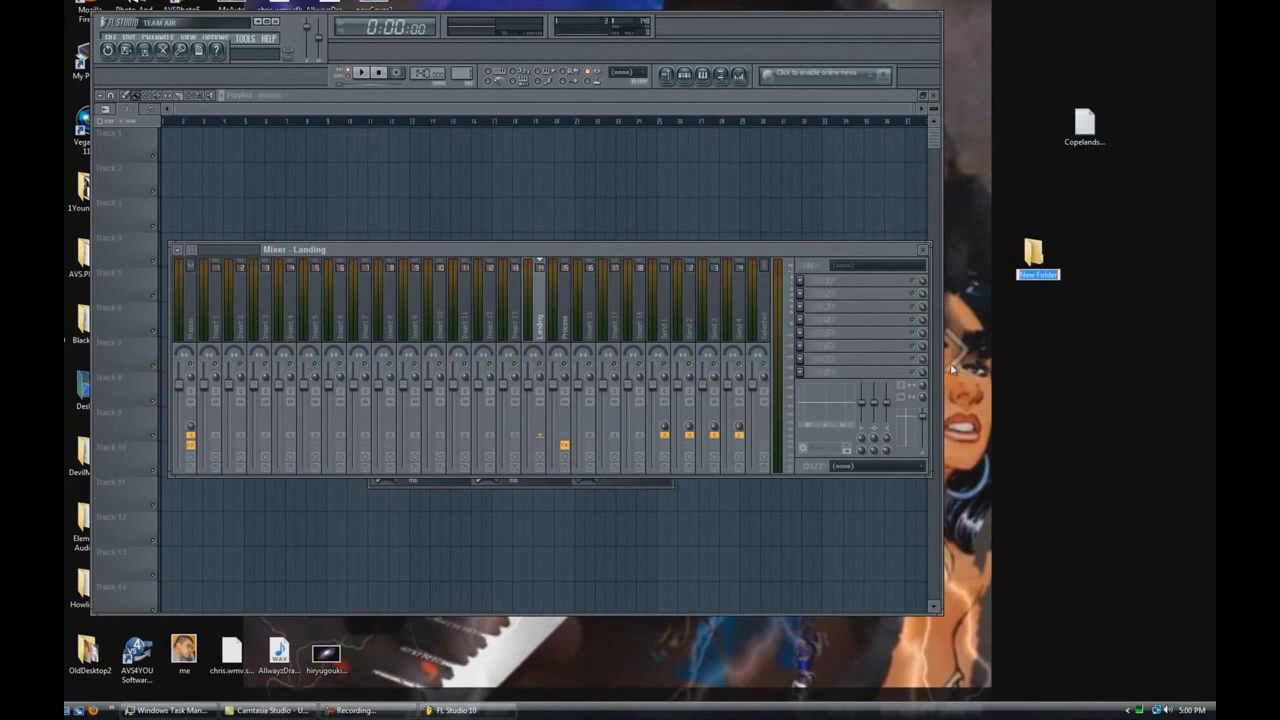
type("Test")
key("Return")
left_click(1133, 405)
Move the AllwayzDrama2 audio file from the desktop into the Test folder and open that folder beside the FL Studio playlist
left_click_drag(282, 657, 1040, 266)
double_click(1036, 256)
left_click_drag(381, 112, 680, 307)
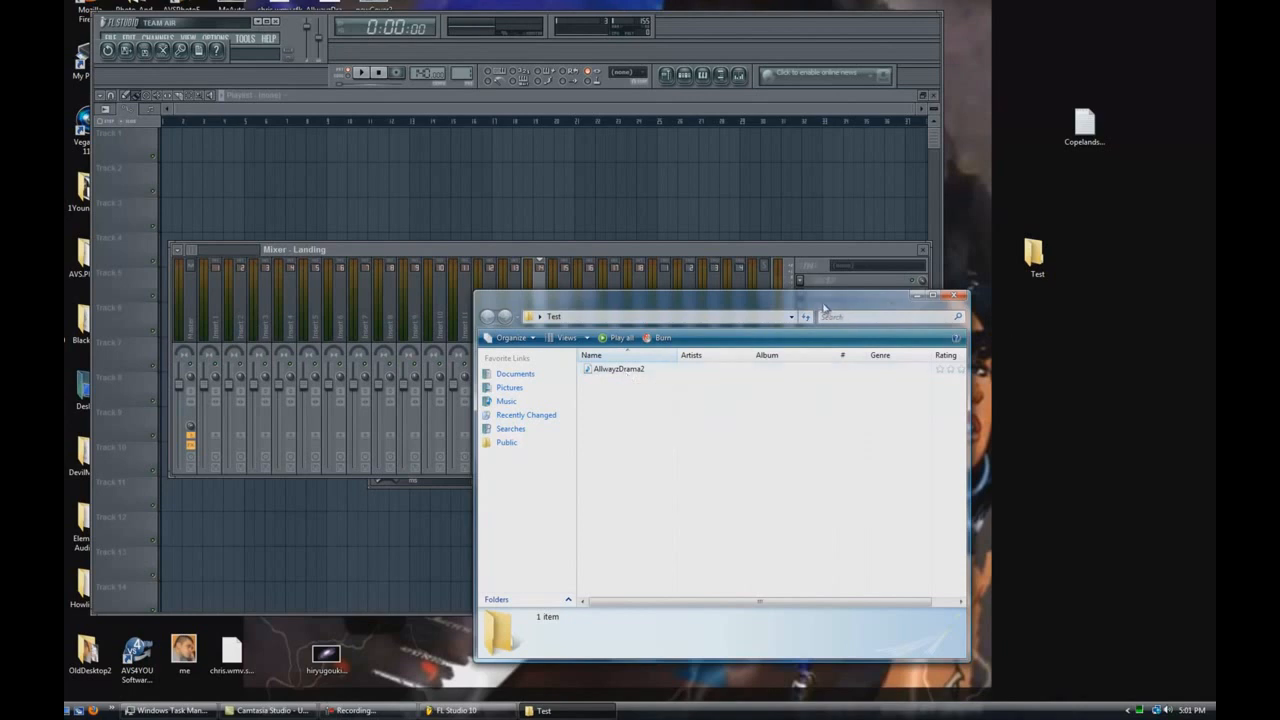
left_click_drag(822, 307, 949, 317)
Place AllwayzDrama2 from the Test folder at the start of playlist Track 1, make the track slightly taller and maximize FL Studio
left_click_drag(741, 385, 226, 143)
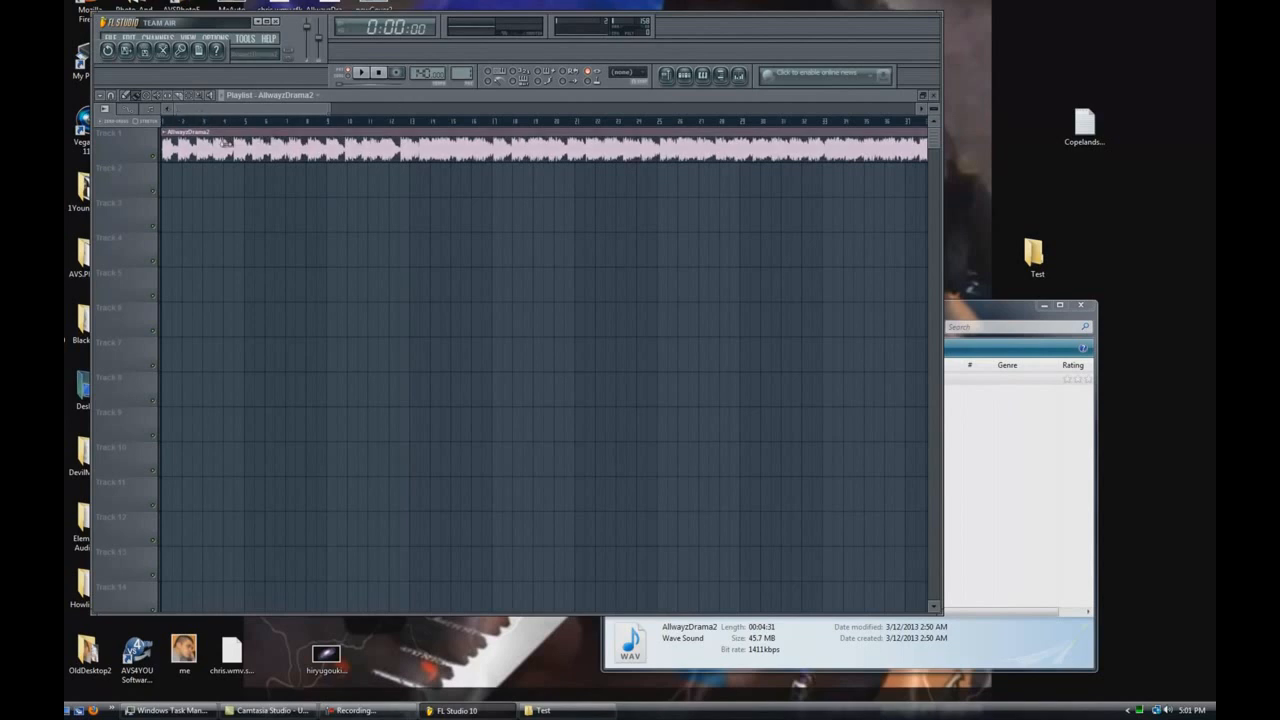
left_click_drag(138, 163, 138, 173)
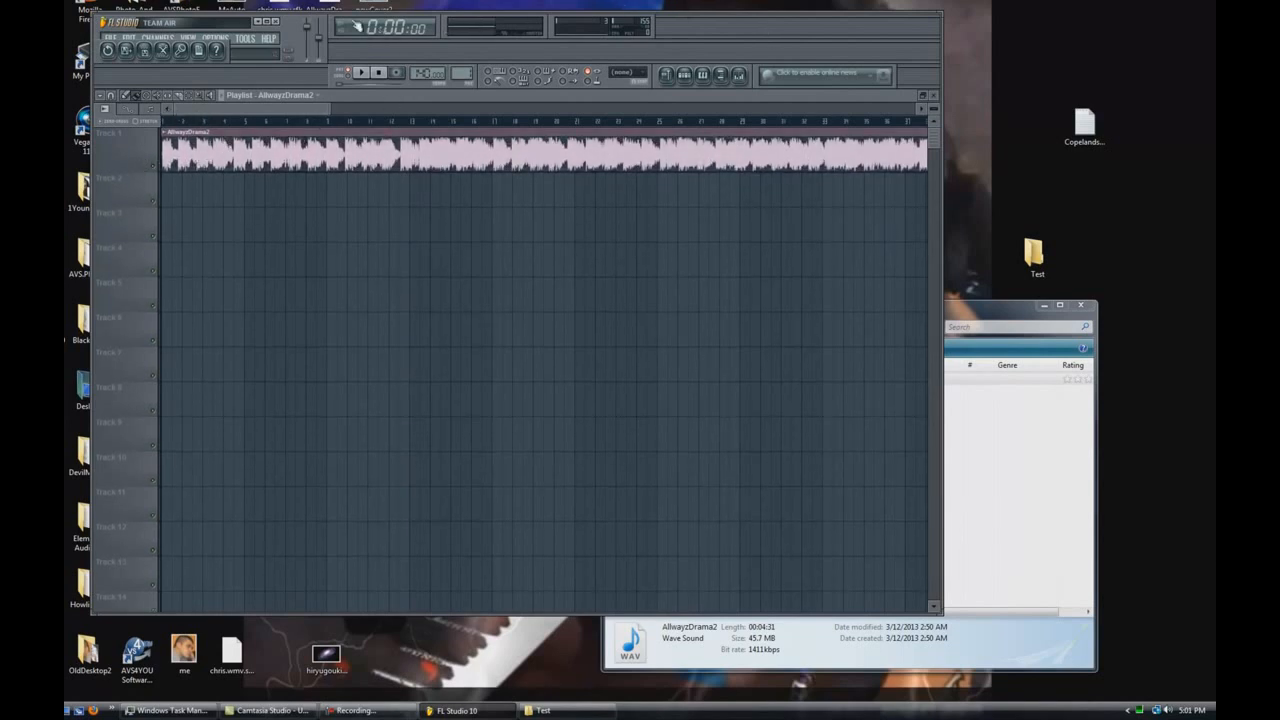
left_click(266, 21)
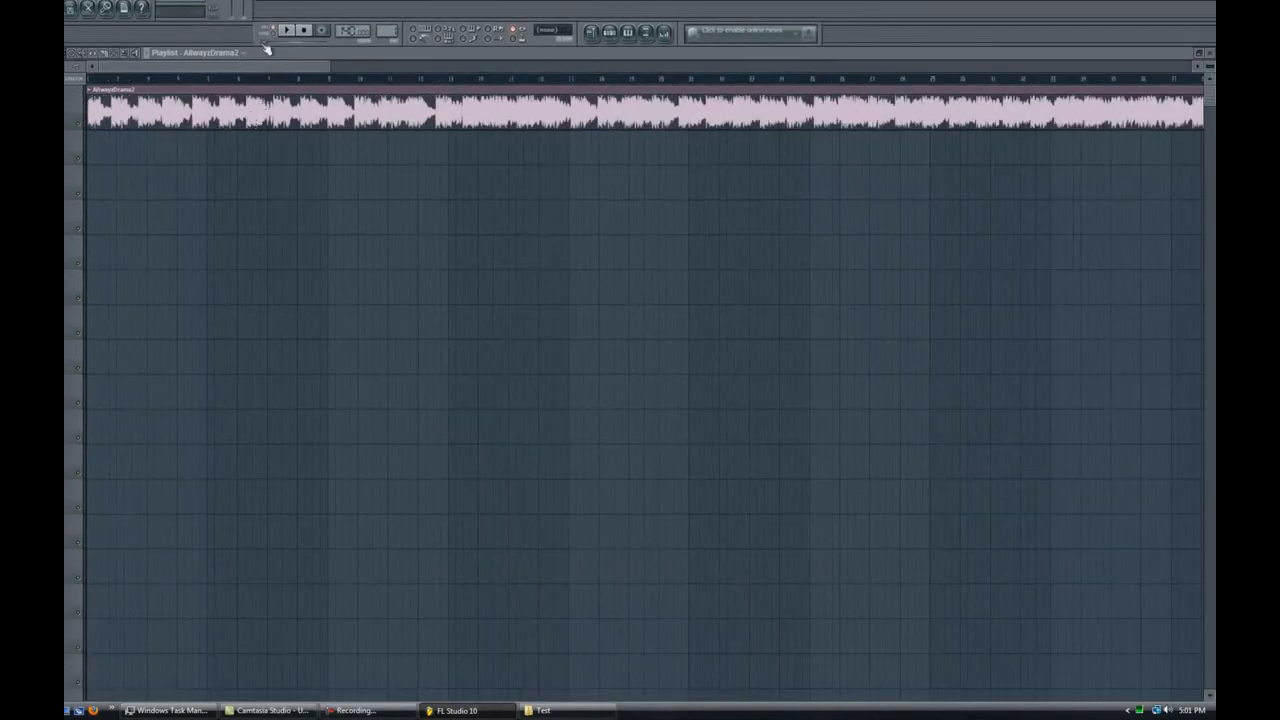
Test playback of the AllwayzDrama2 clip, stop it and show the clip's full length in the playlist
key("space")
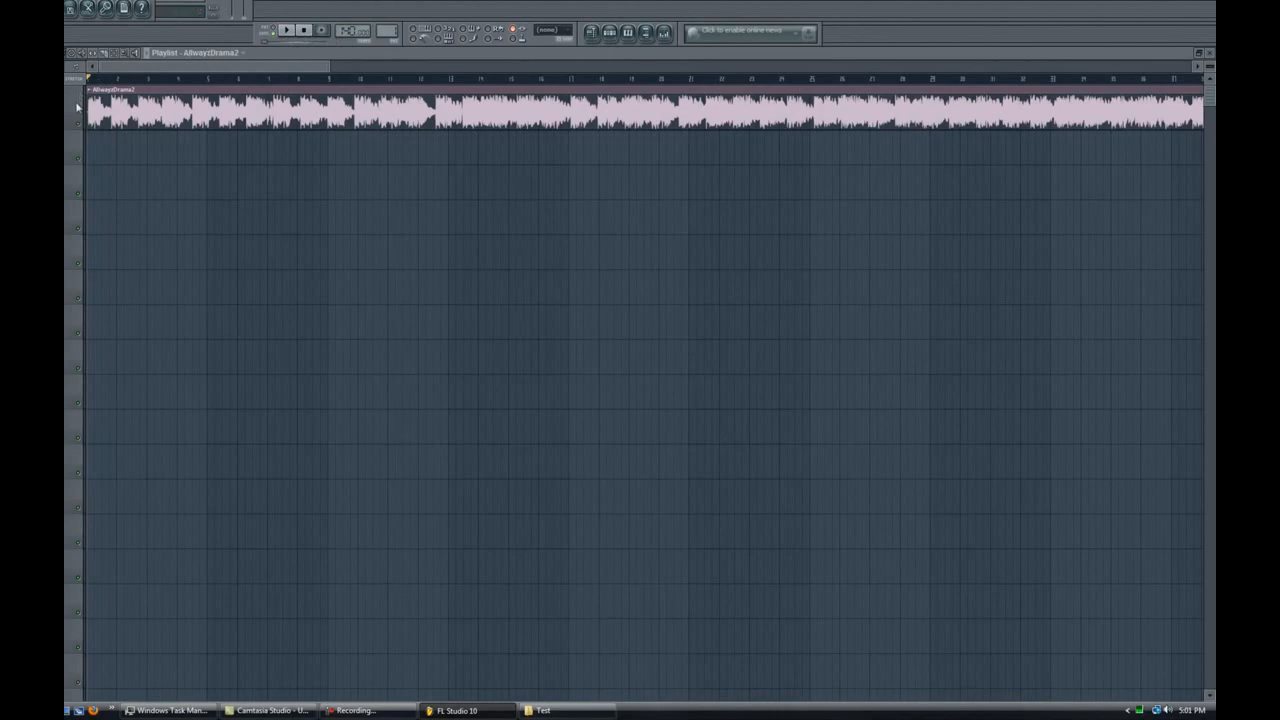
left_click(287, 32)
left_click(304, 32)
scroll(160, 87, "down", 4)
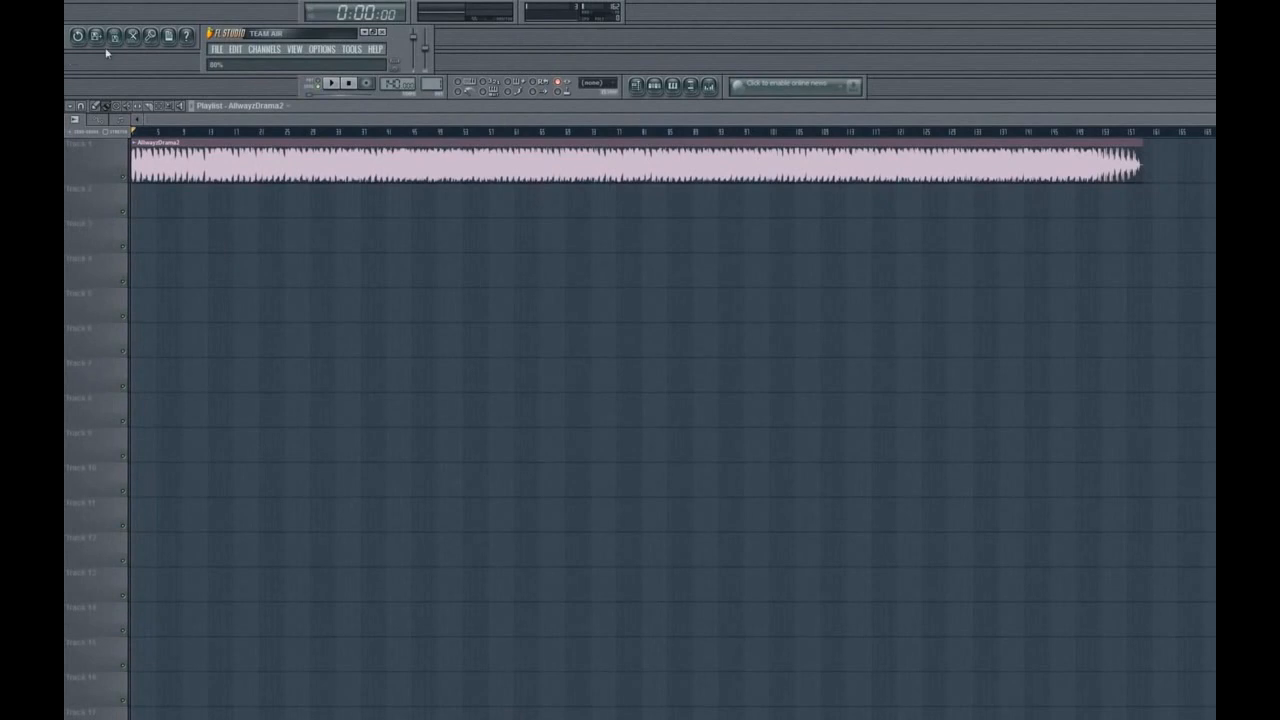
Rearrange the main menu, time, output monitor, CPU and file shortcut panels side by side in the first toolbar row
left_click_drag(75, 35, 483, 60)
left_click_drag(202, 42, 68, 15)
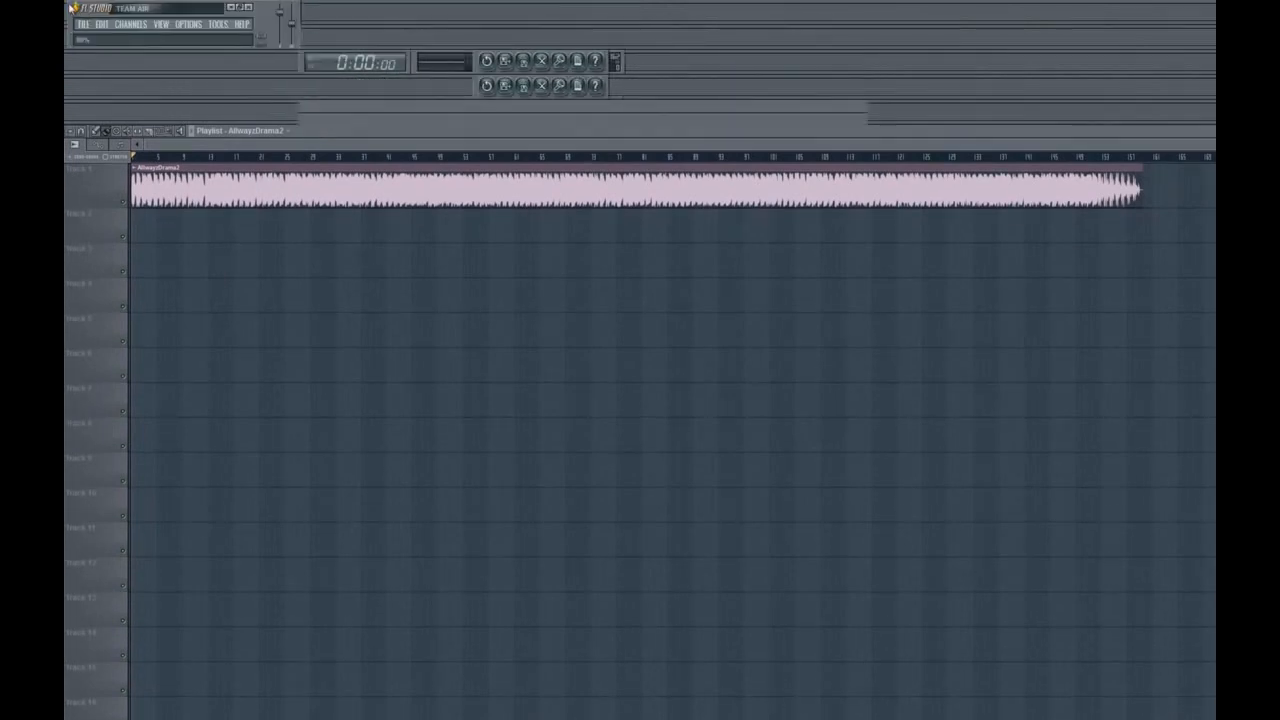
left_click_drag(316, 67, 307, 15)
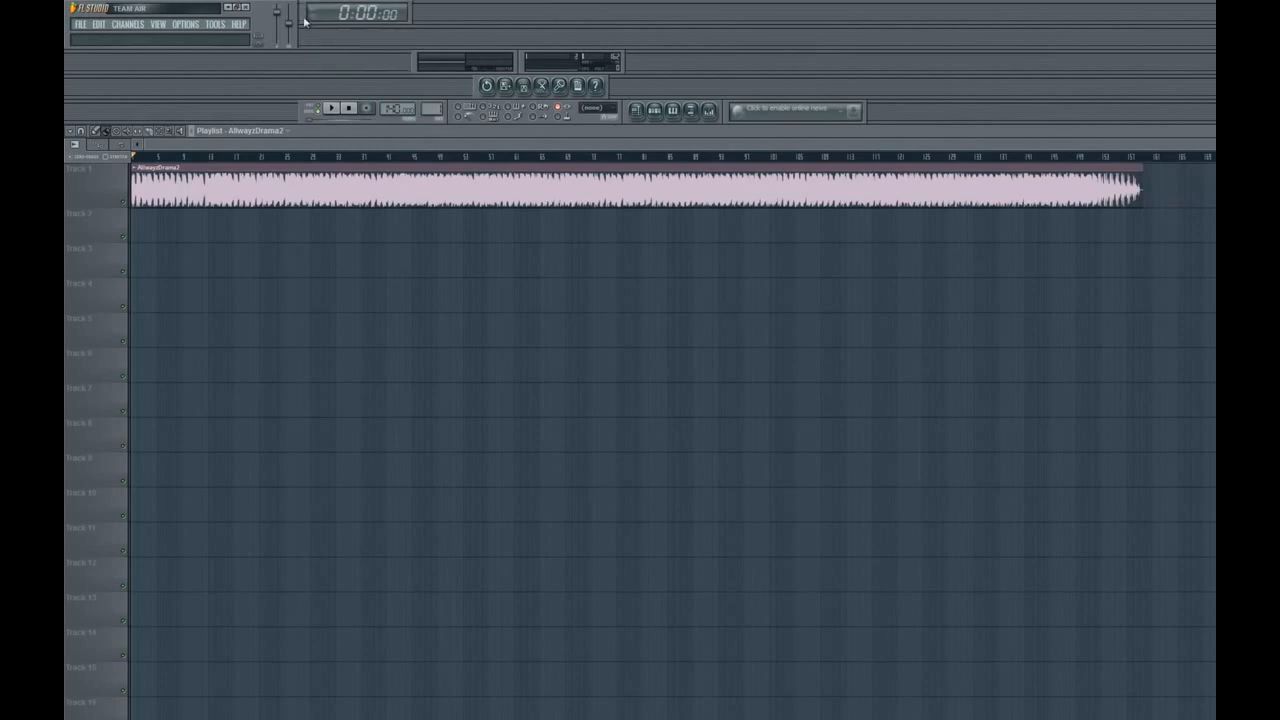
left_click_drag(415, 67, 418, 20)
left_click_drag(522, 65, 524, 22)
left_click_drag(479, 67, 499, 46)
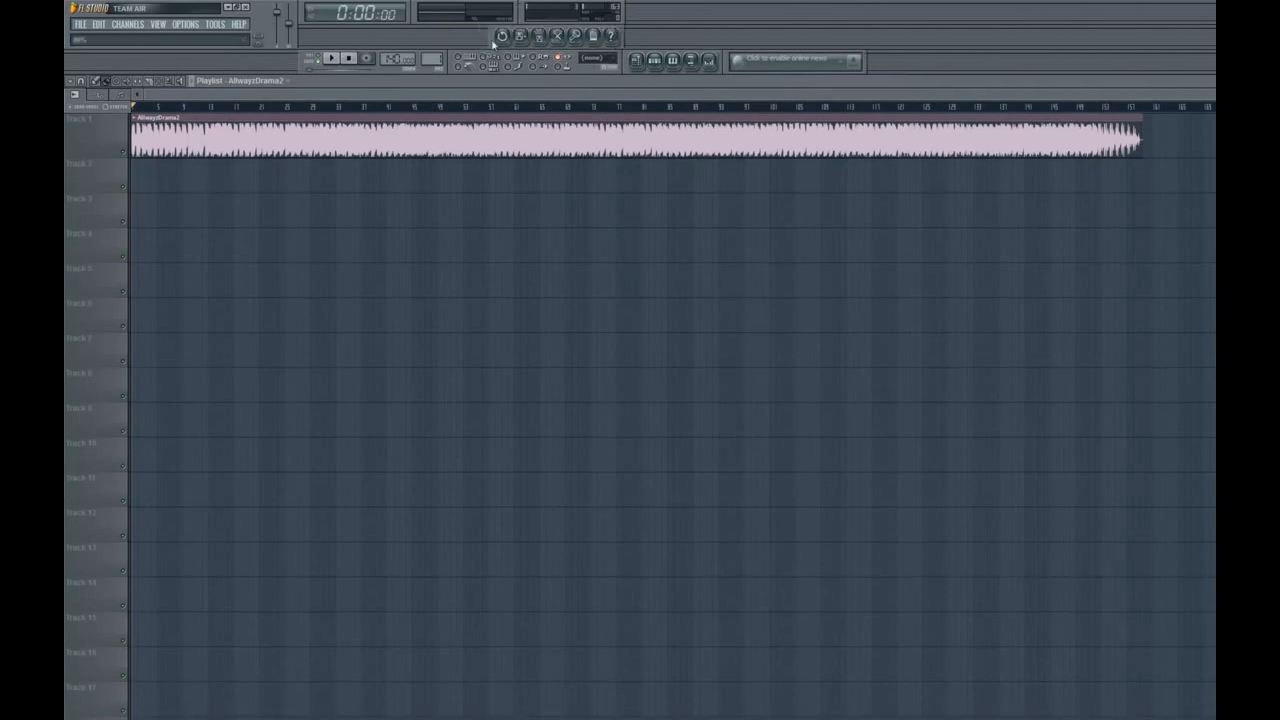
left_click_drag(491, 48, 640, 35)
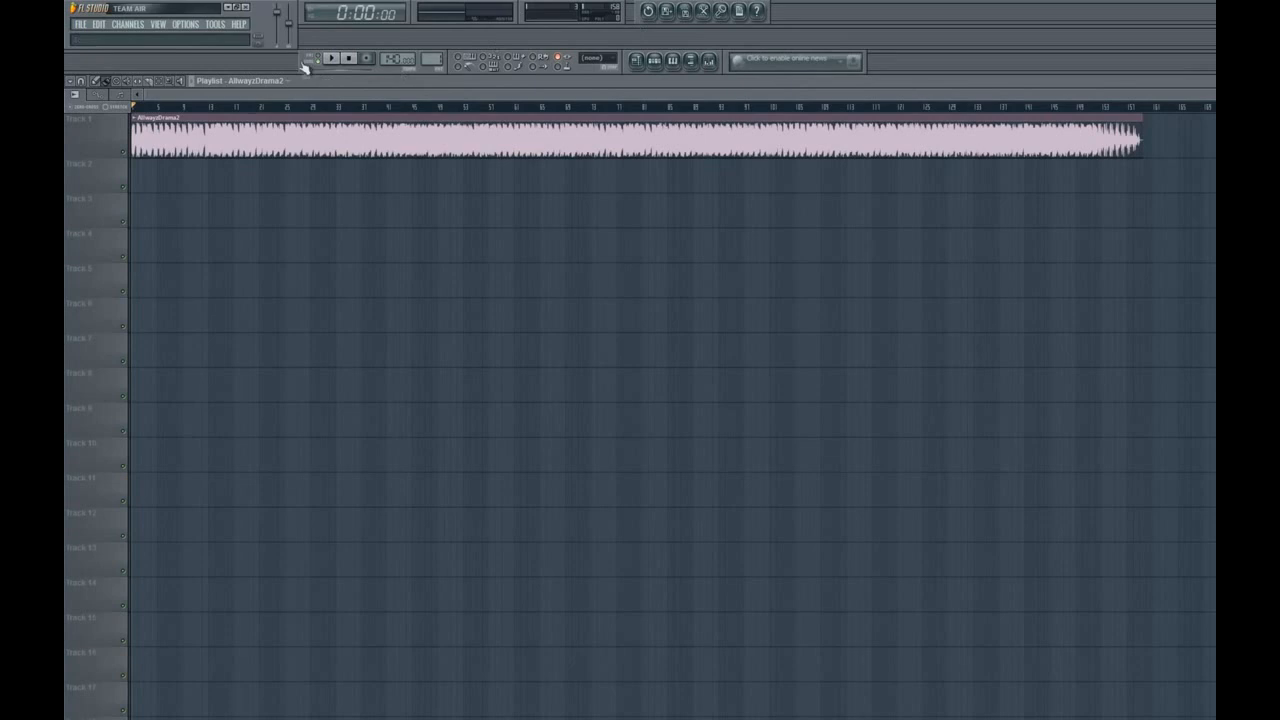
Line up the transport, recording options, window shortcut and online news panels in the second toolbar row
left_click_drag(309, 57, 299, 40)
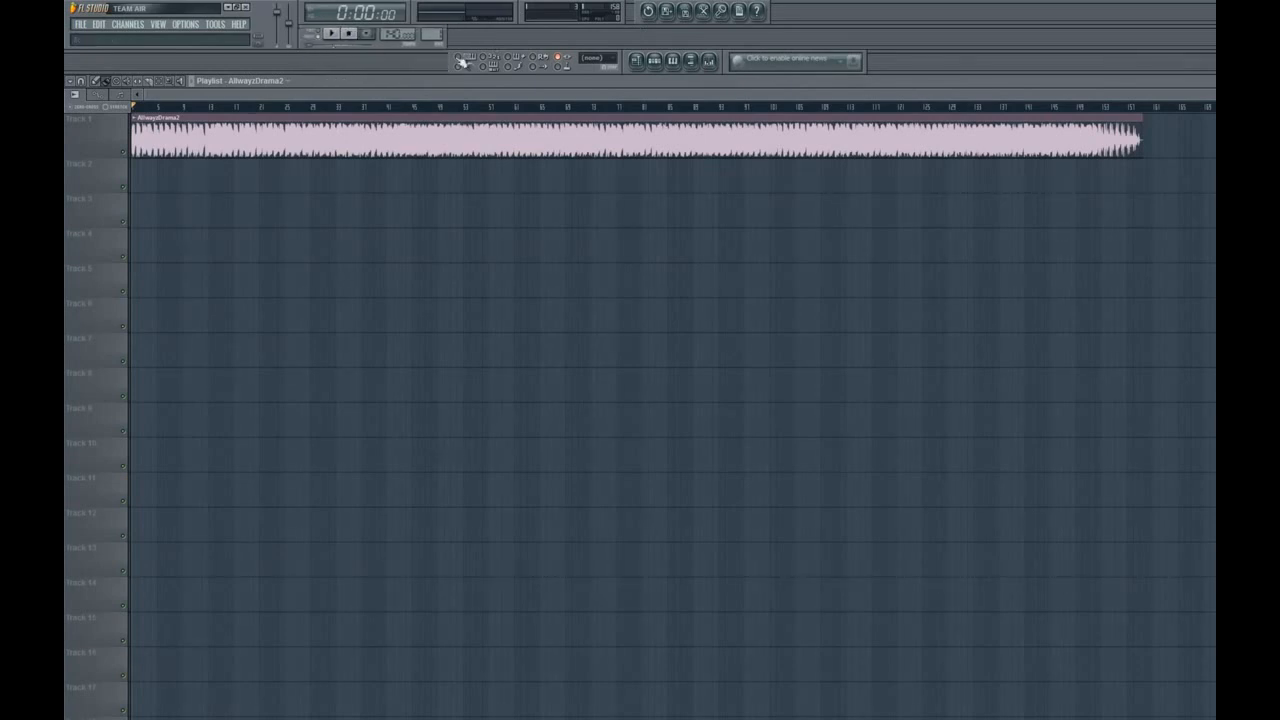
left_click_drag(455, 72, 453, 40)
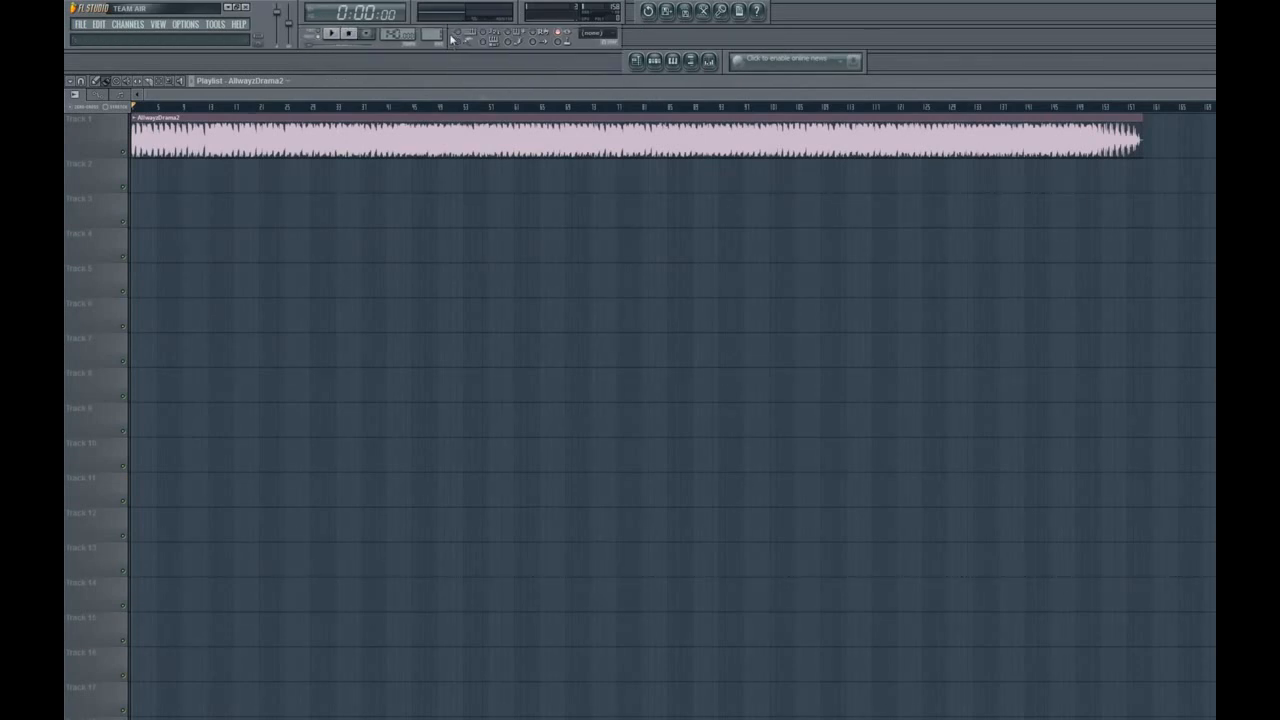
left_click_drag(626, 67, 621, 42)
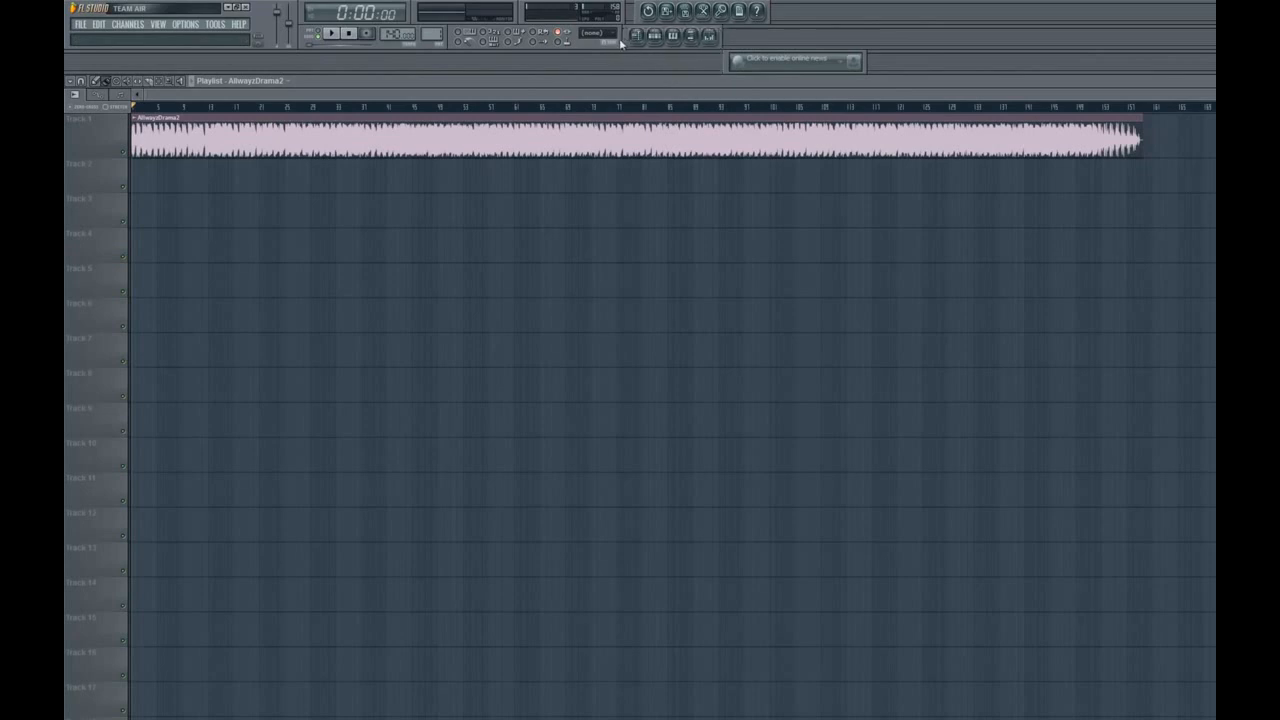
left_click_drag(733, 58, 737, 38)
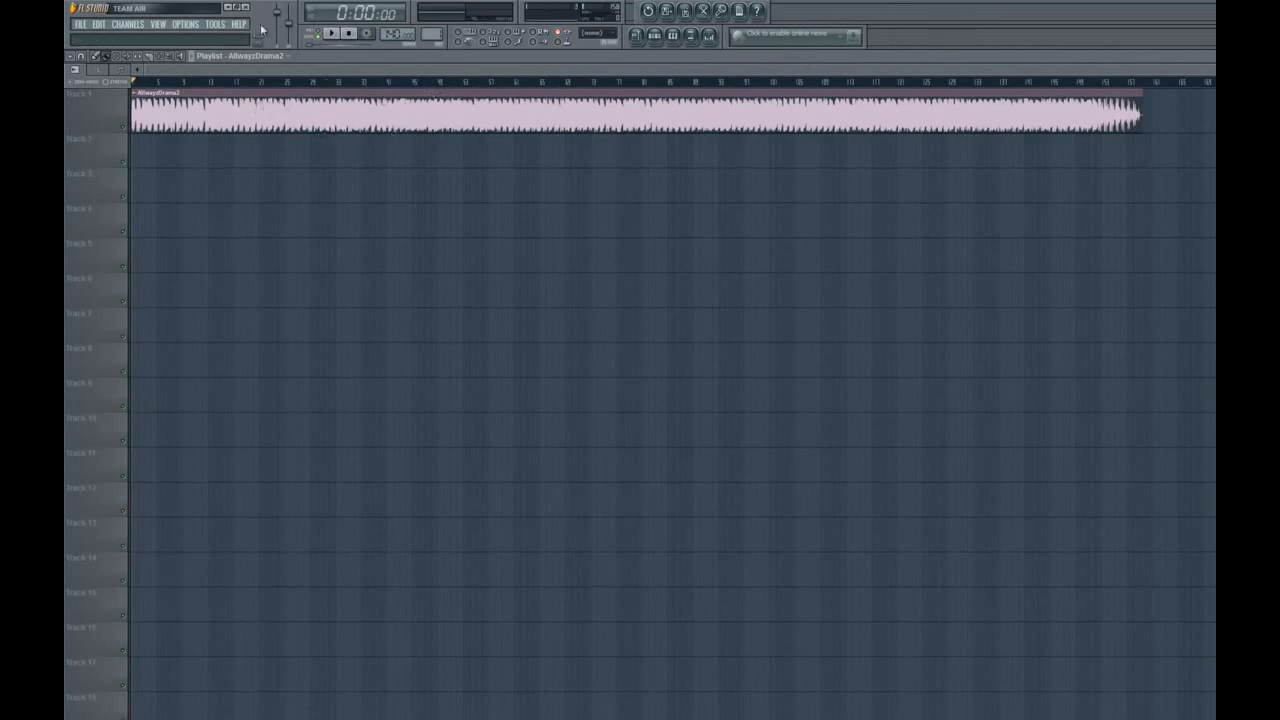
left_click(711, 37)
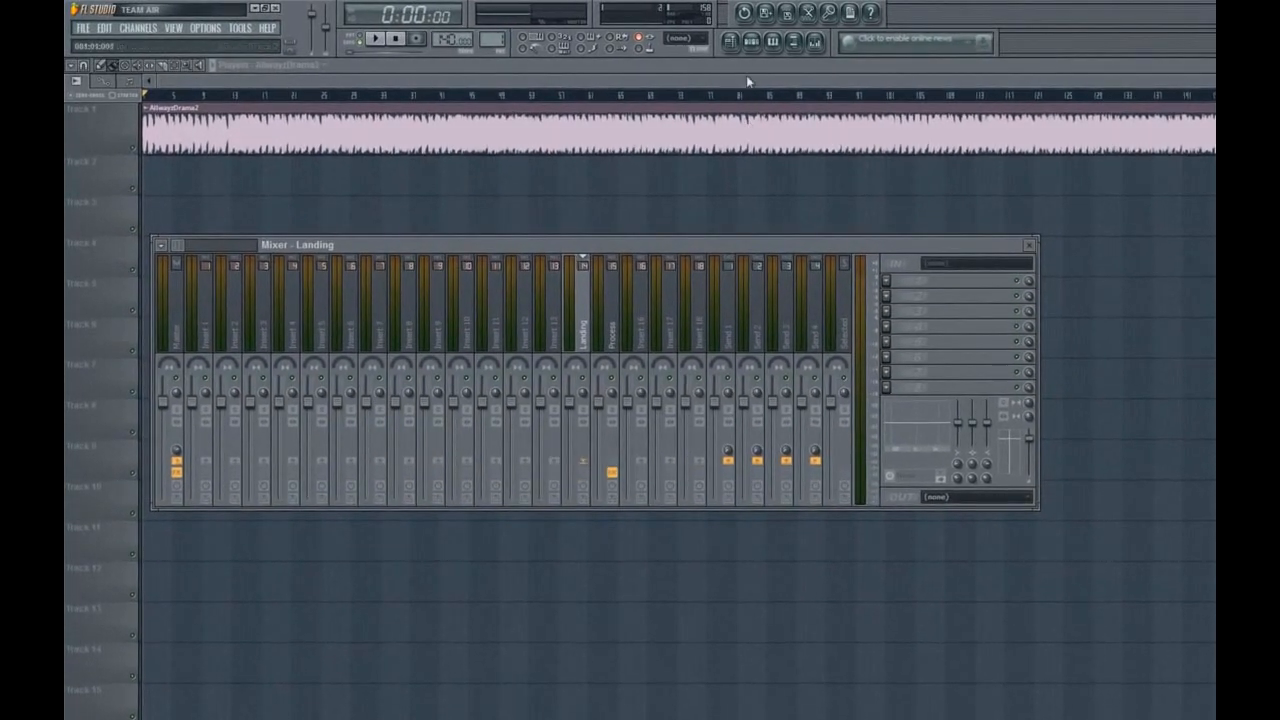
key("F9")
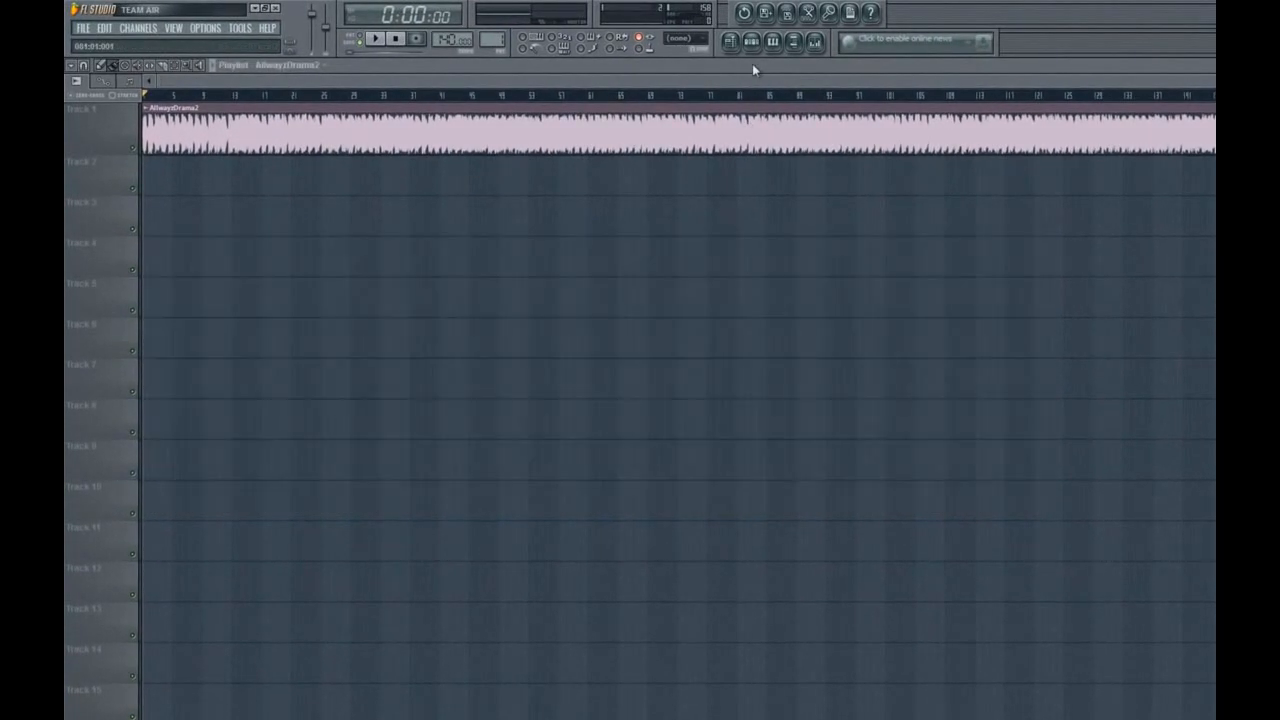
Save the project as "Test" in the Test folder on the Desktop
left_click(85, 29)
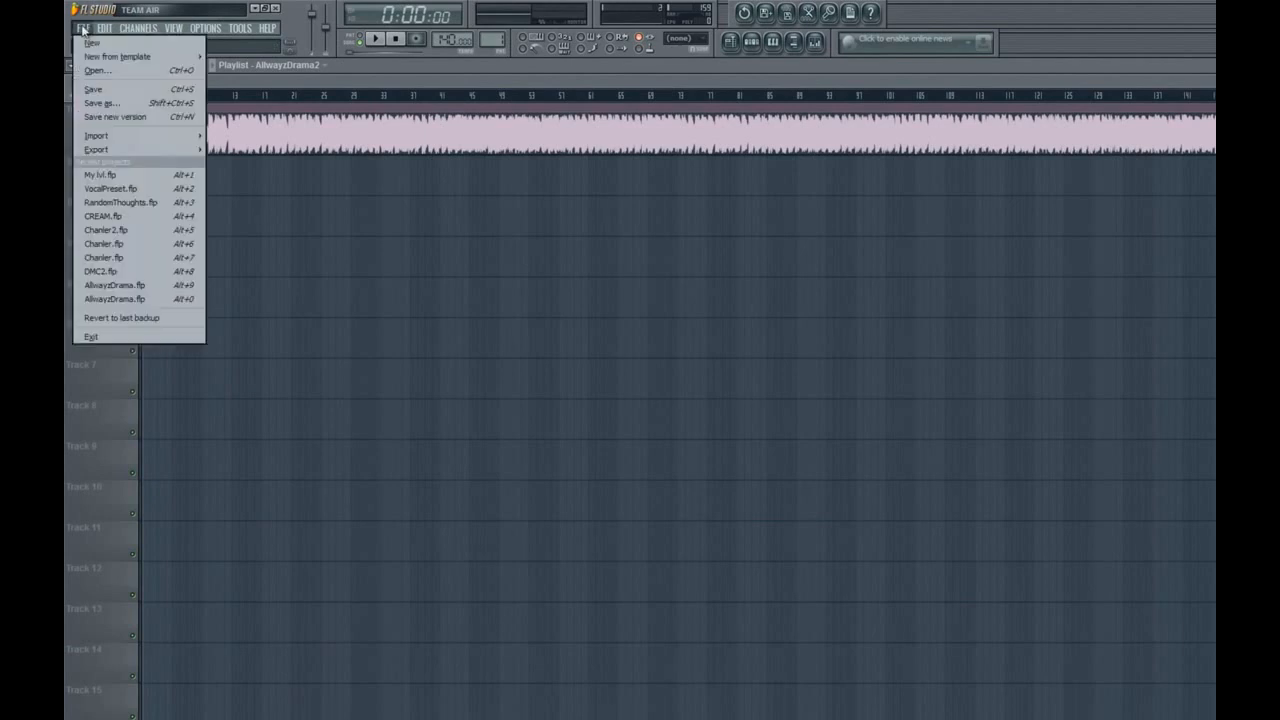
left_click(110, 104)
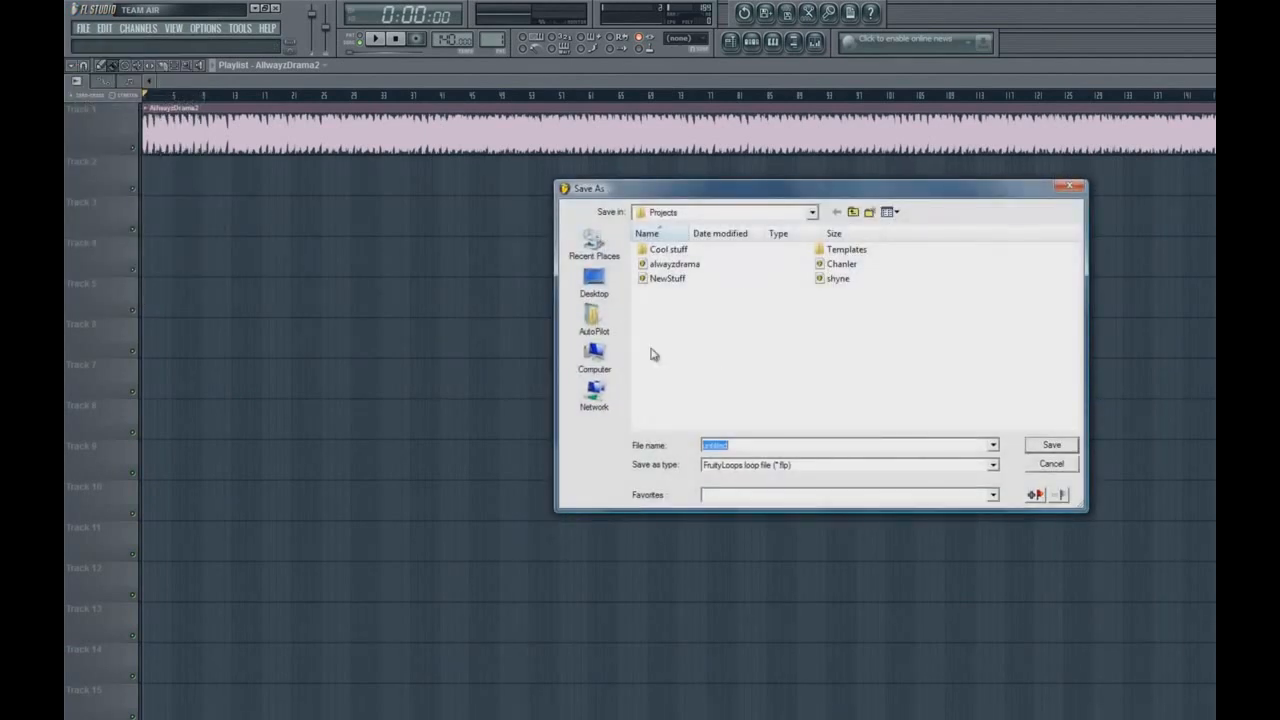
left_click(588, 281)
left_click_drag(1073, 278, 1078, 368)
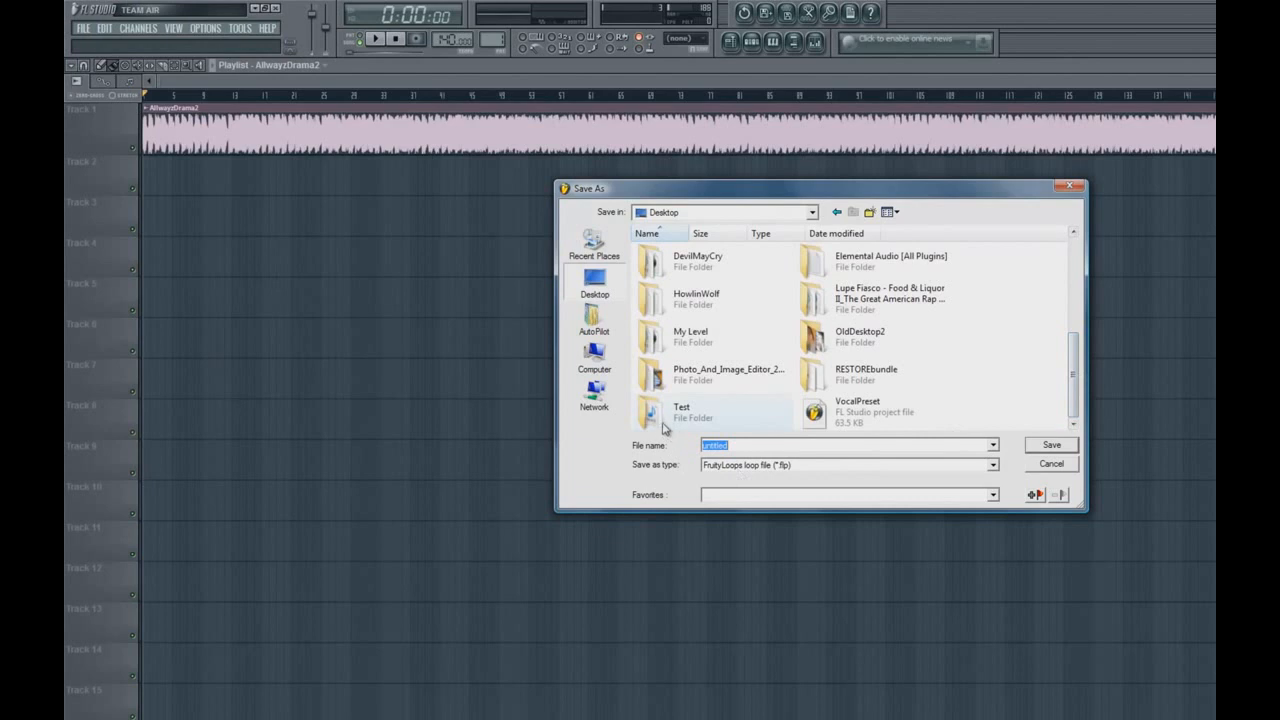
double_click(662, 426)
double_click(738, 445)
type("T")
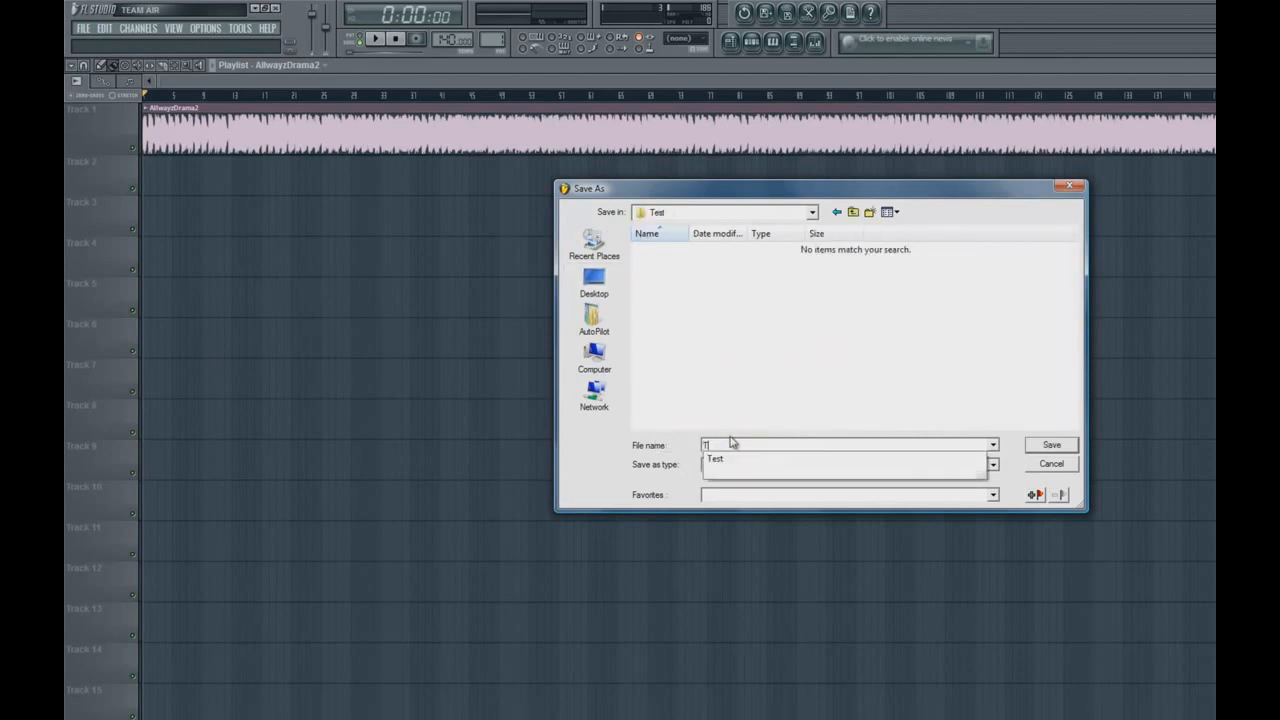
type("est")
key("Return")
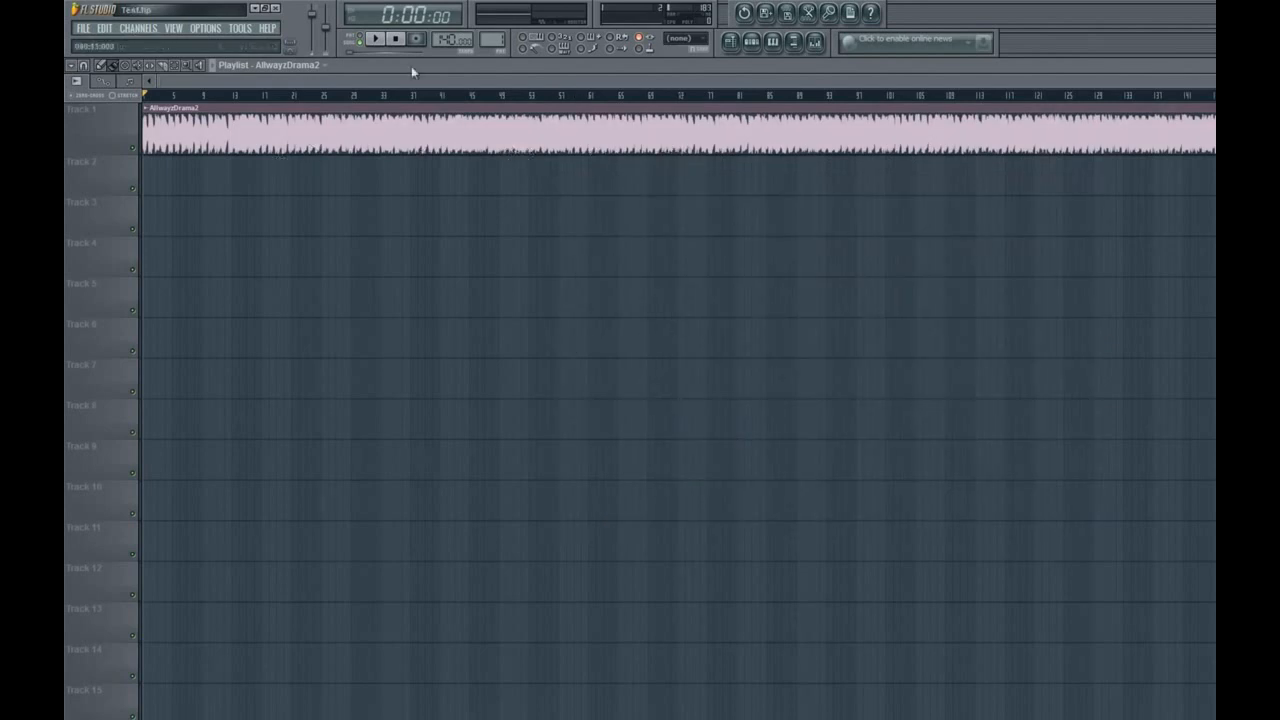
Check the Test folder's contents beside the reduced FL Studio window, and maximize FL Studio again
left_click(265, 8)
left_click_drag(1183, 396, 875, 351)
left_click_drag(1026, 372, 1060, 351)
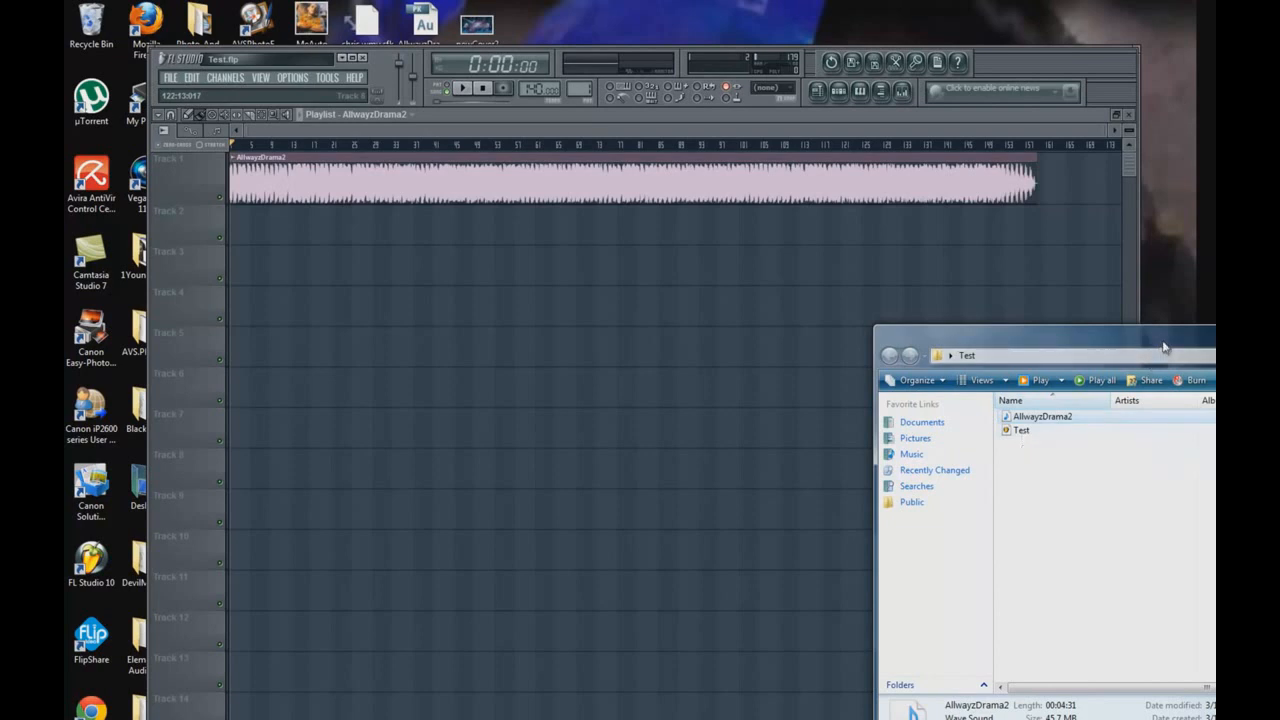
left_click_drag(1155, 345, 905, 377)
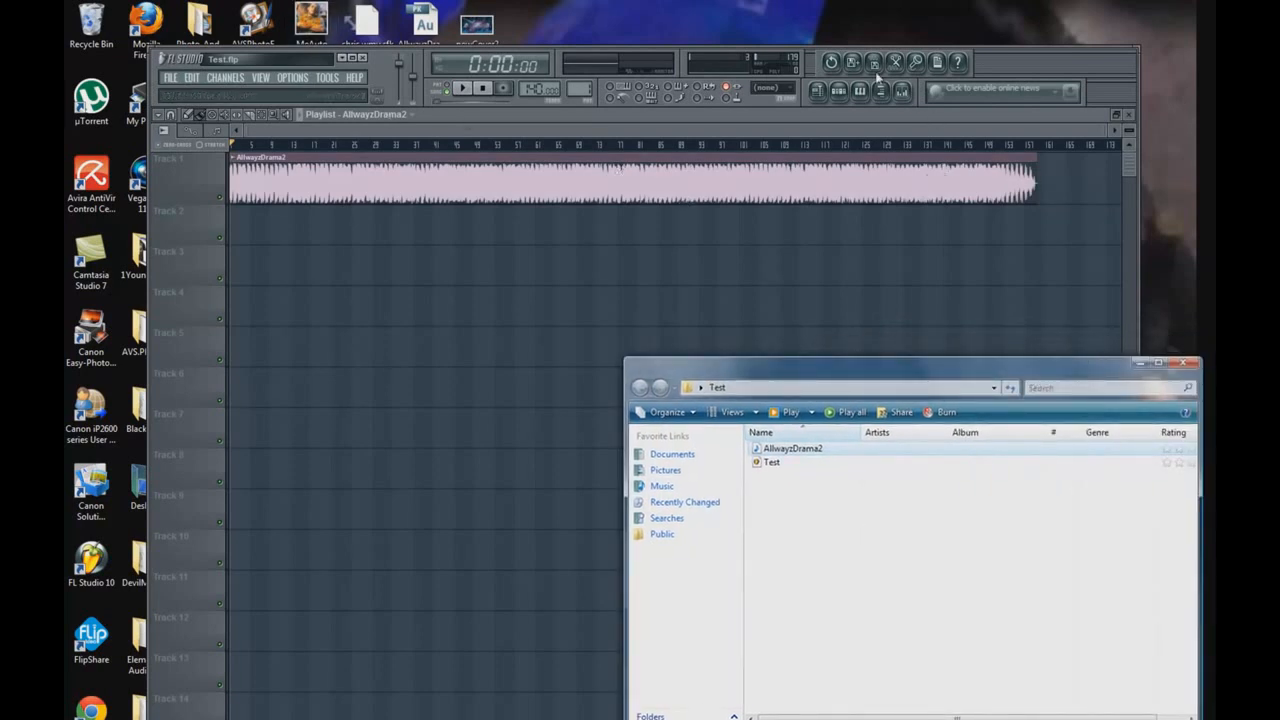
left_click(362, 62)
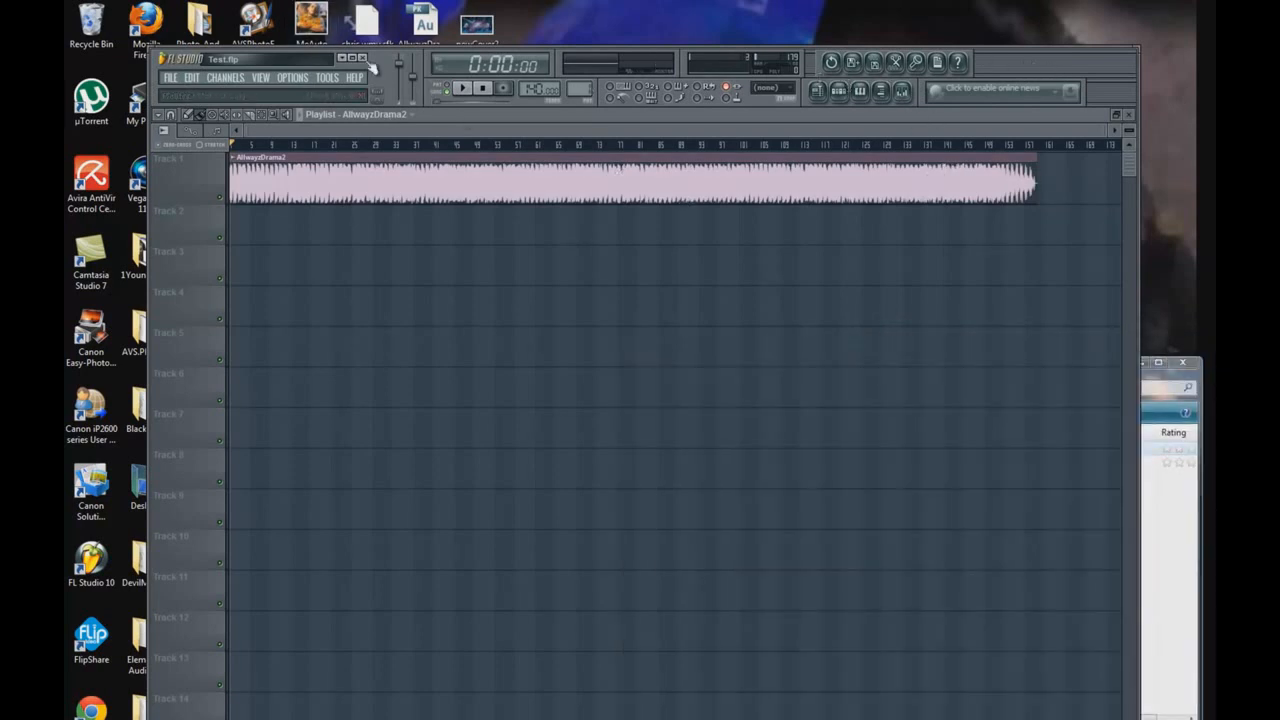
double_click(361, 64)
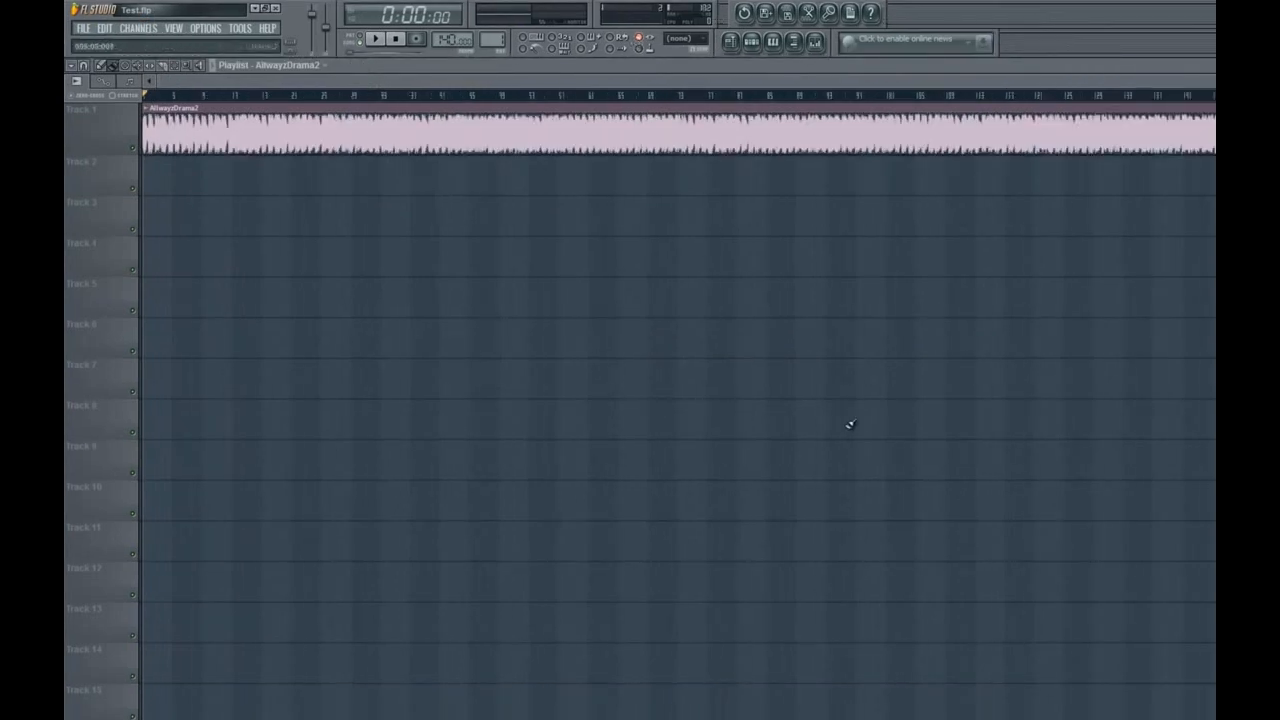
Open the mixer, reposition its window and check the effects on the Process track
left_click(816, 42)
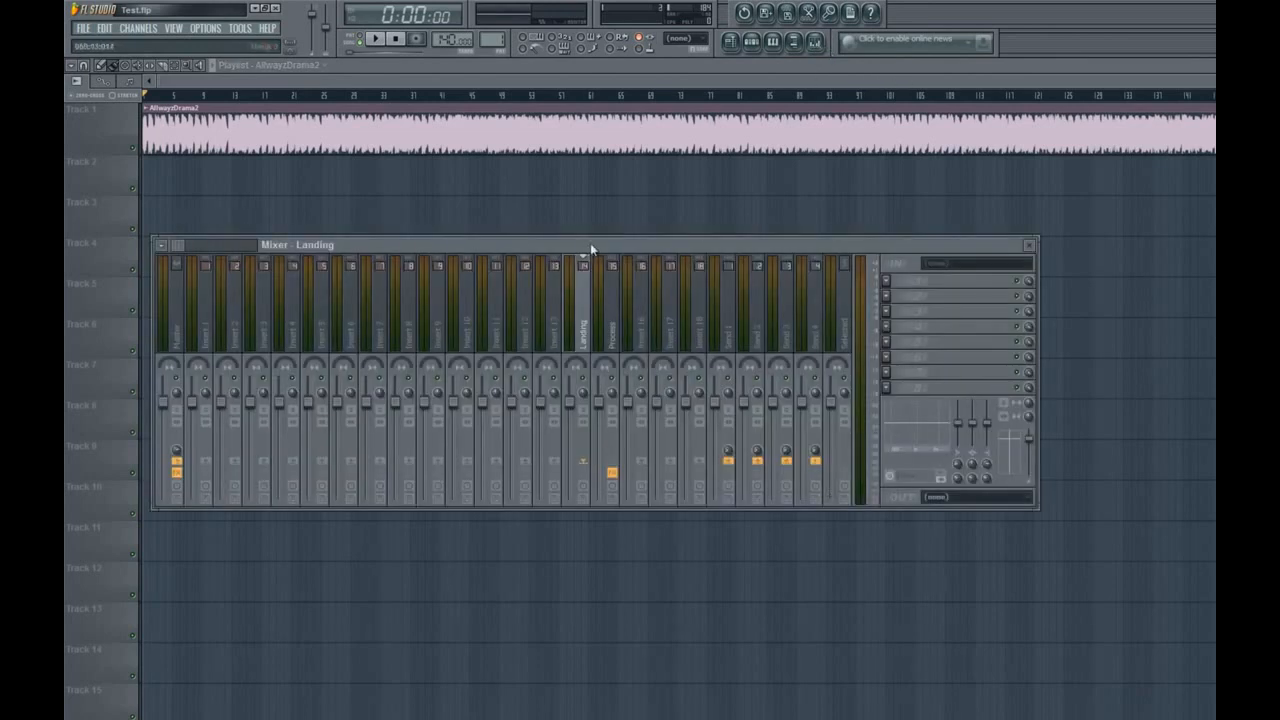
left_click_drag(588, 250, 643, 245)
left_click(670, 300)
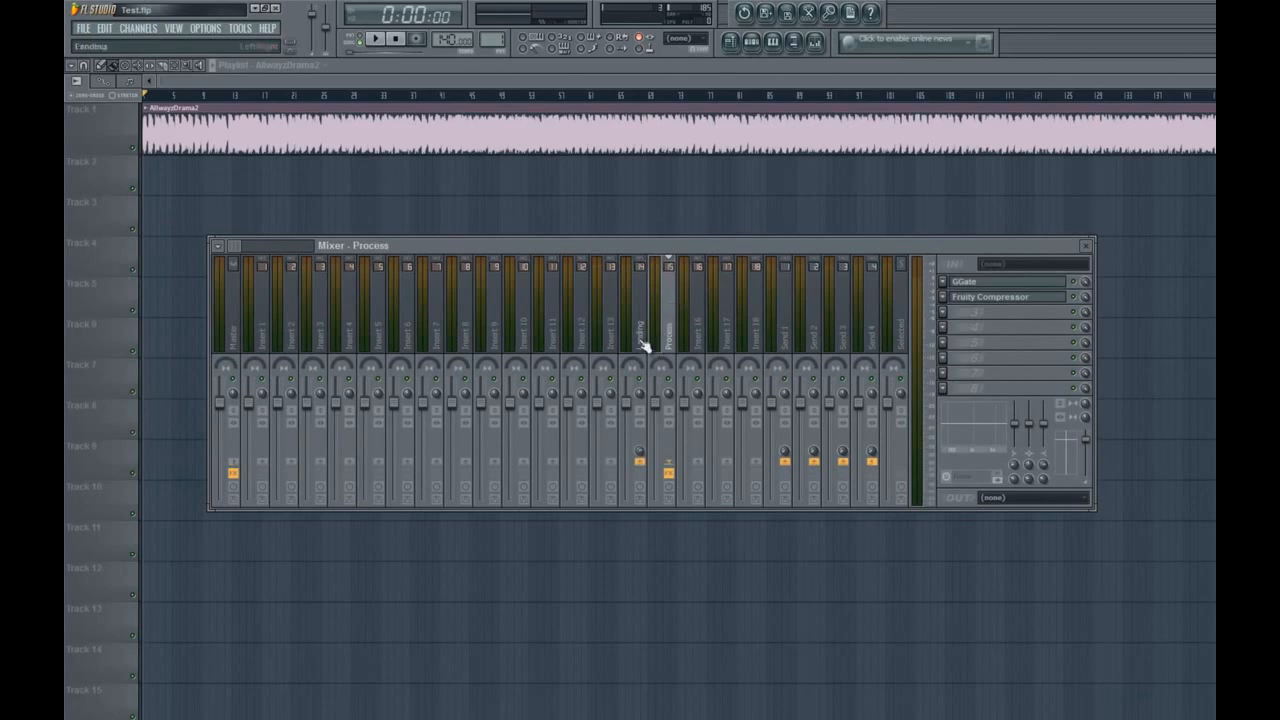
Arm the Landing track for disk recording, saving to Test_Landing as a wave file in the Desktop's Test folder
left_click(645, 335)
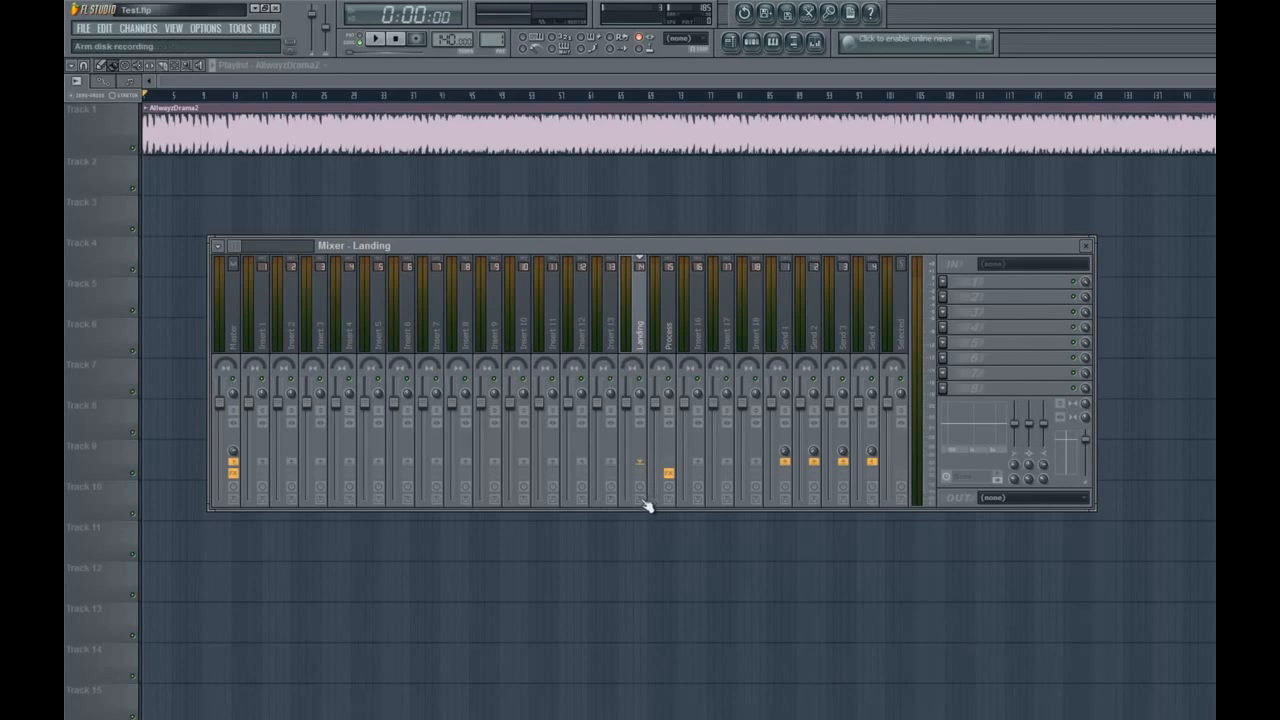
left_click(640, 503)
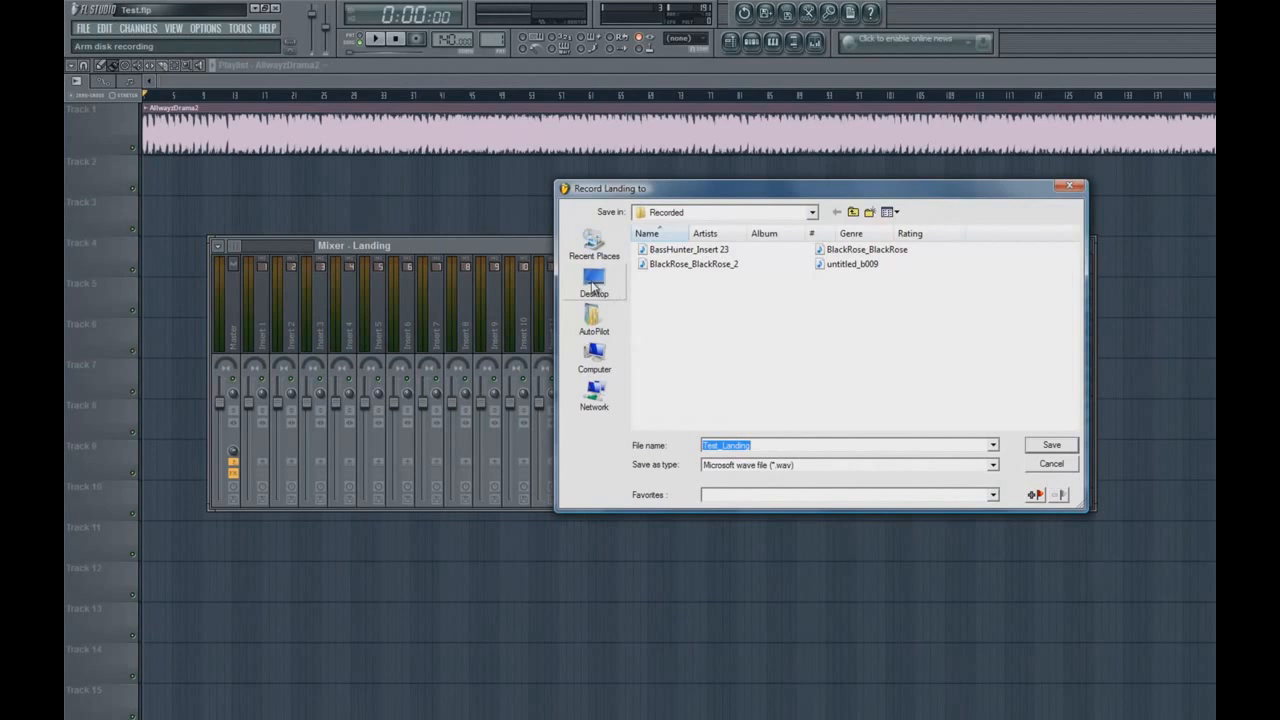
left_click(593, 283)
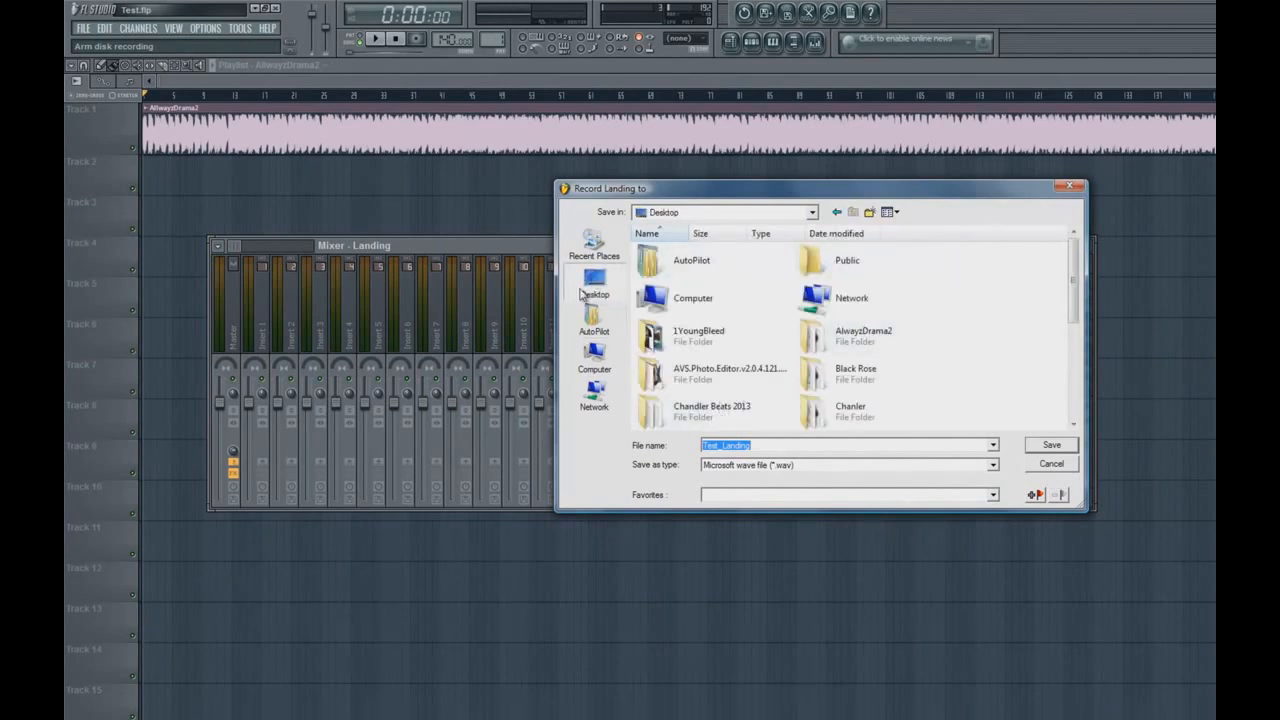
left_click_drag(1074, 277, 1080, 380)
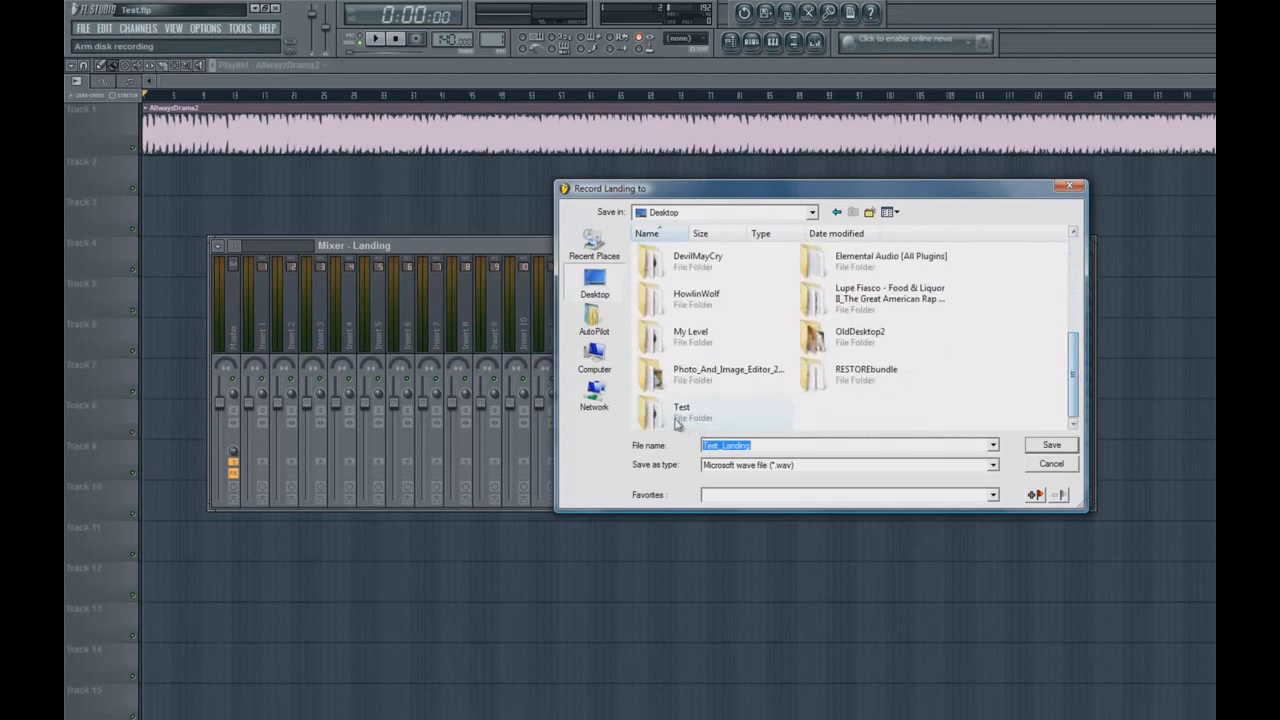
double_click(662, 415)
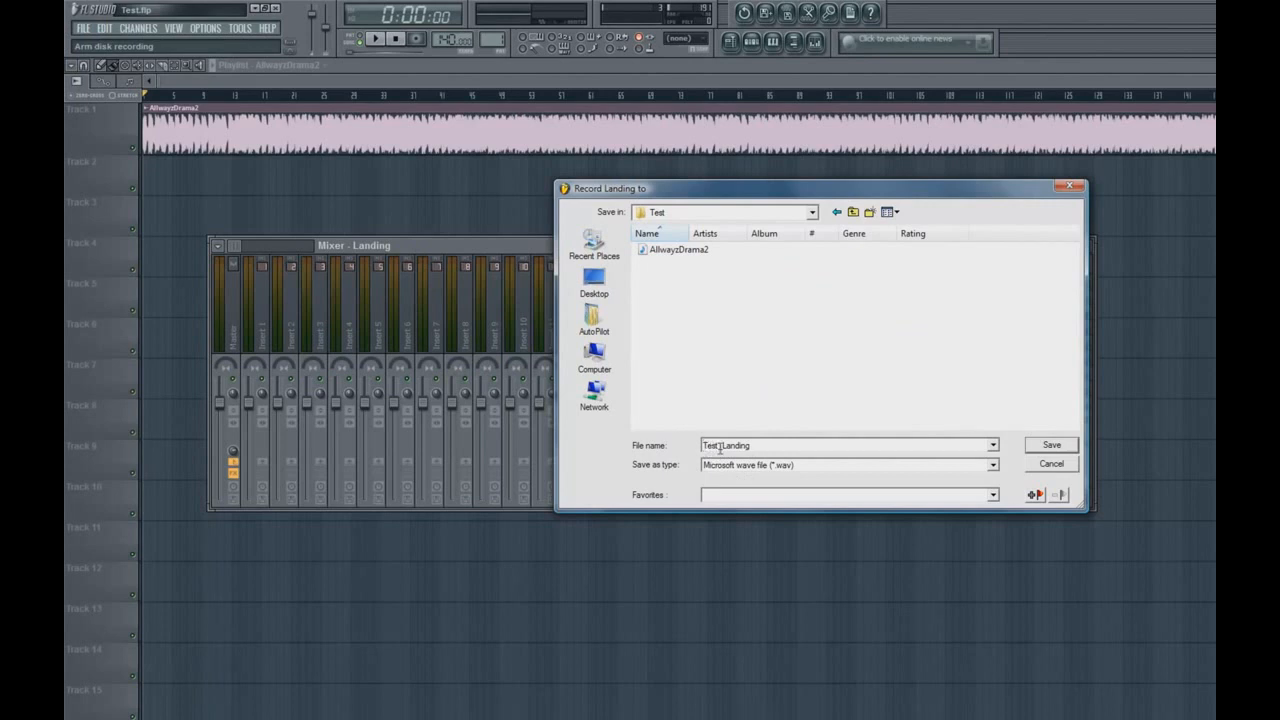
left_click(1050, 446)
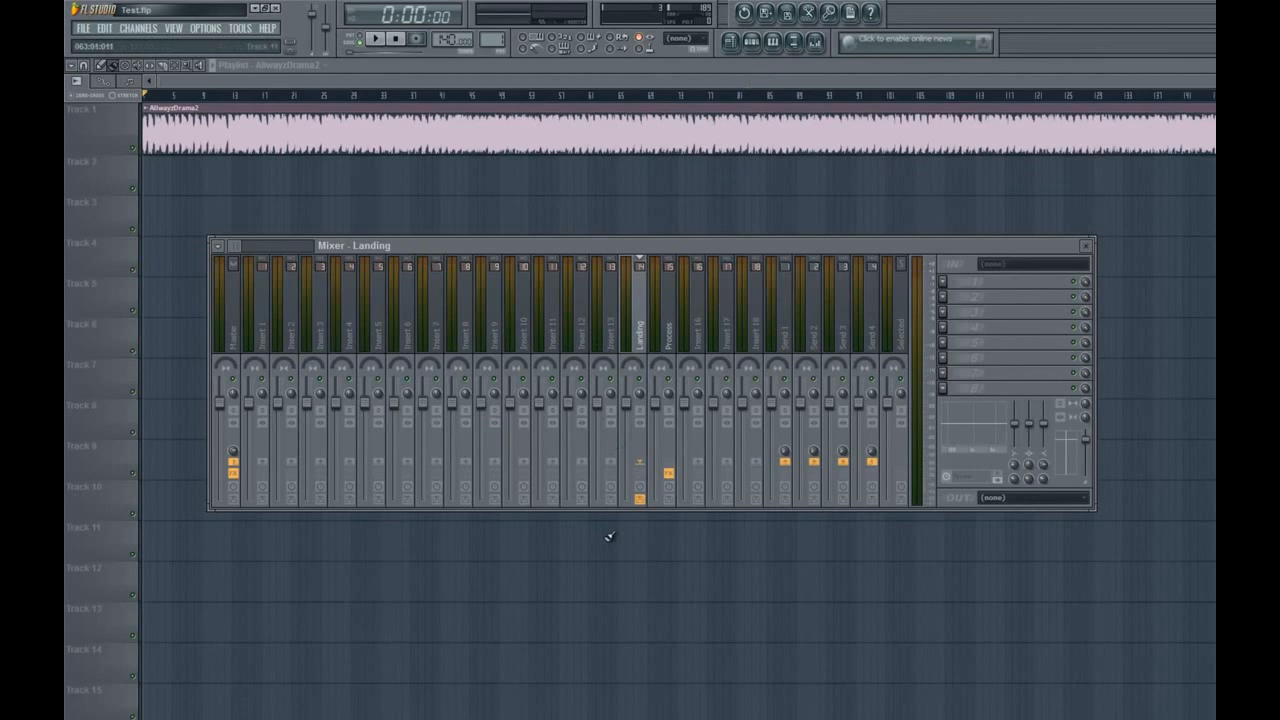
Select the Process track in the repositioned mixer and review the available input/output devices in the audio settings
left_click_drag(690, 252, 682, 321)
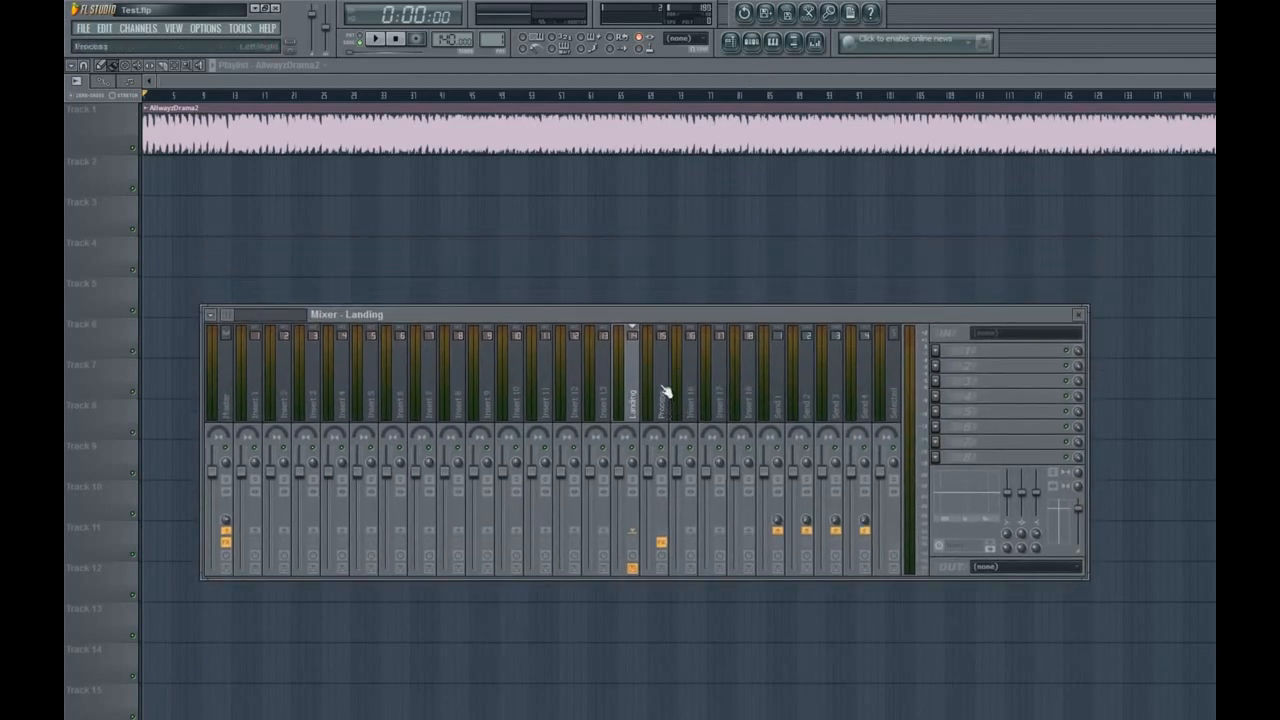
left_click(665, 392)
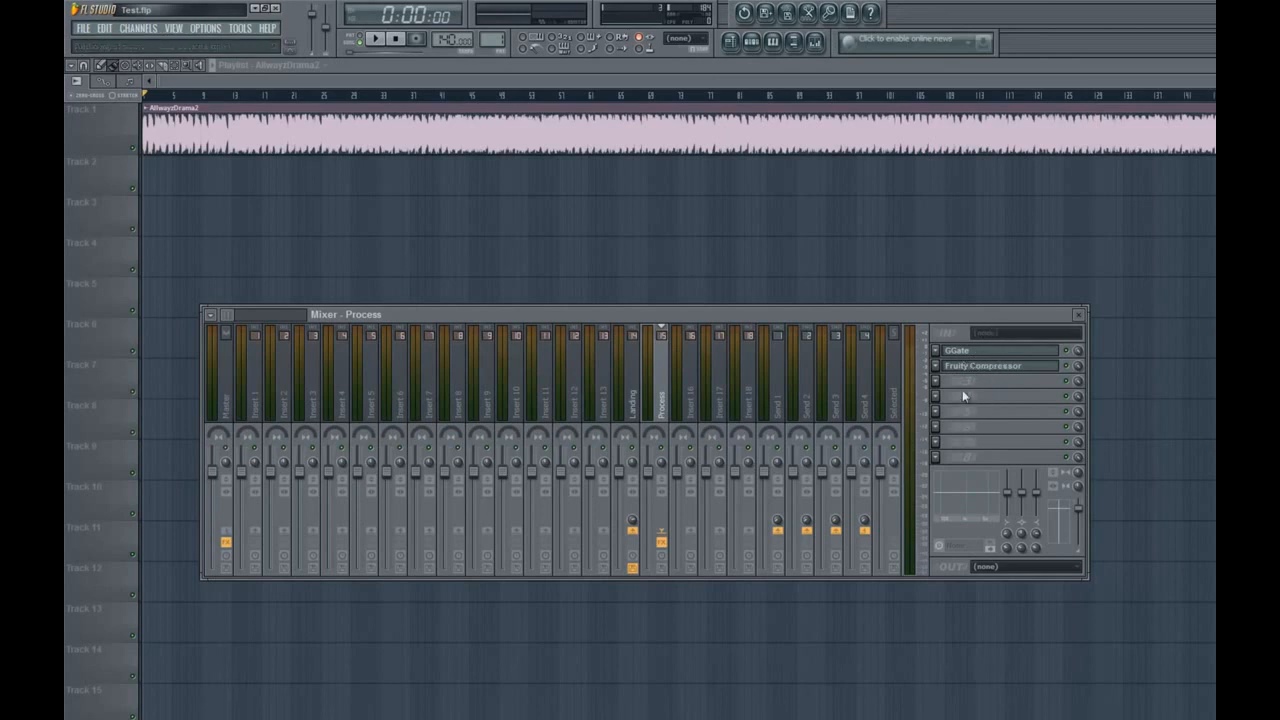
left_click(205, 28)
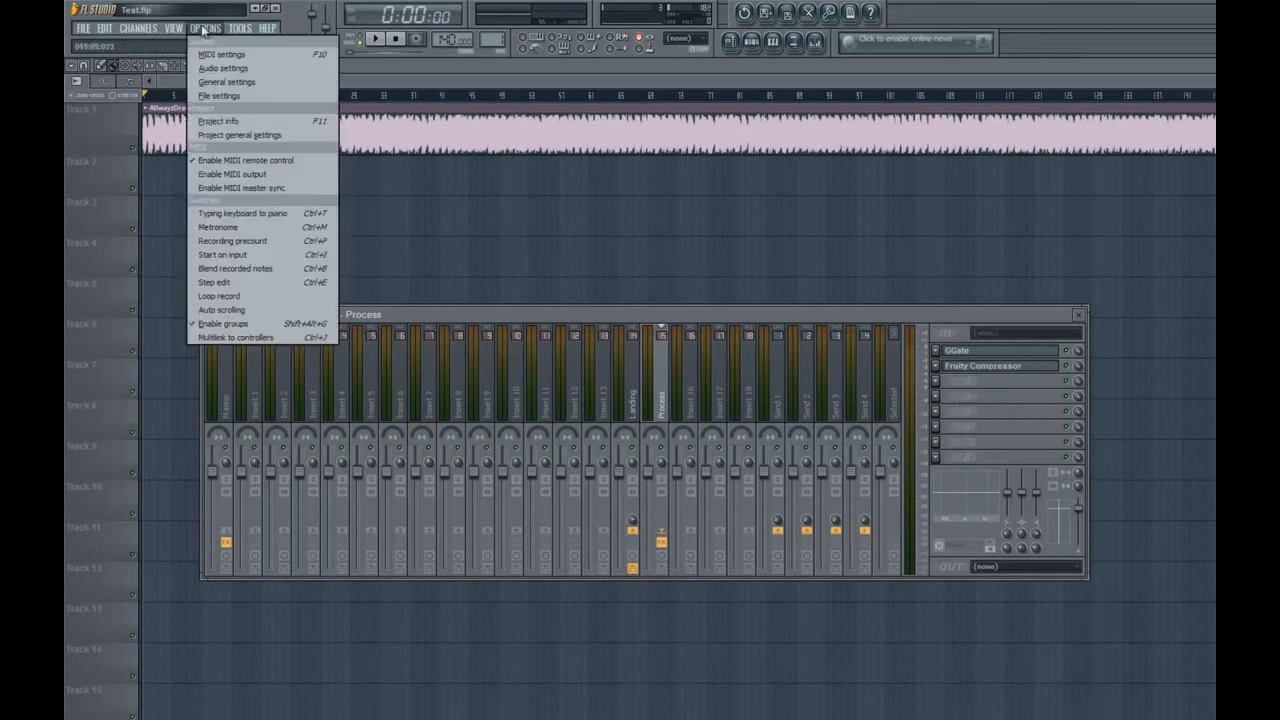
left_click(224, 68)
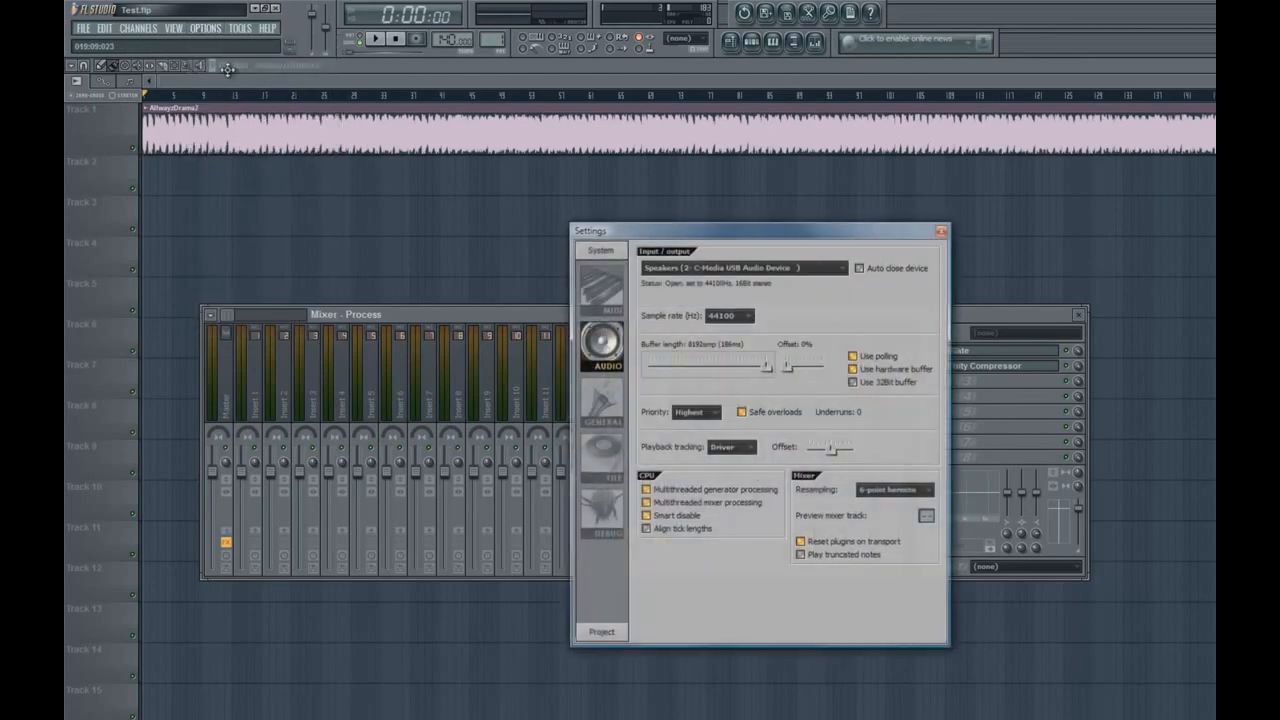
left_click(814, 268)
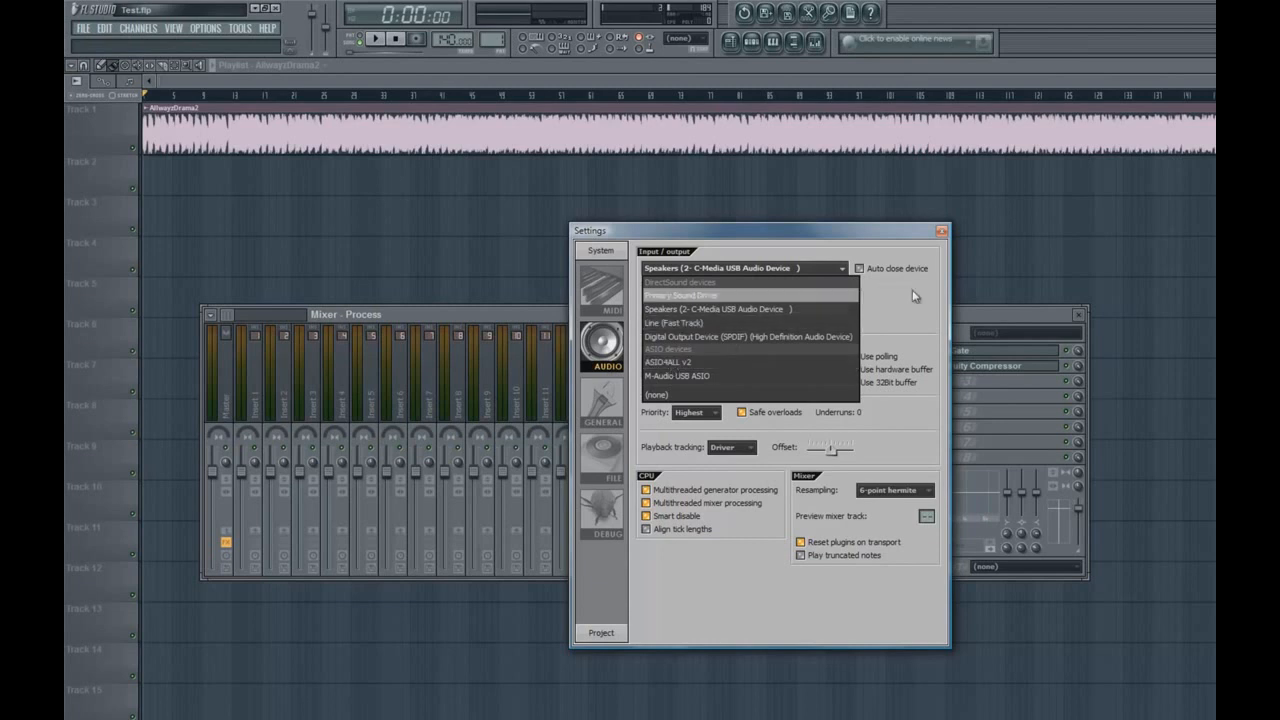
left_click(879, 280)
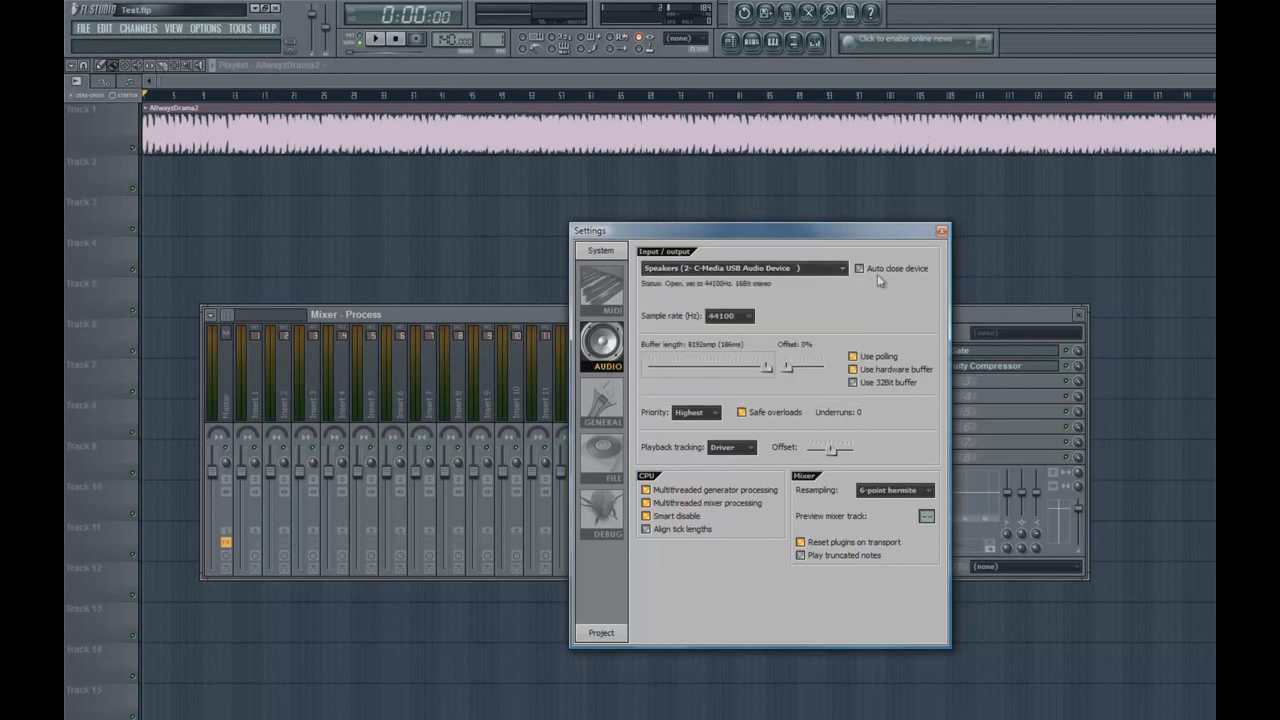
left_click(941, 233)
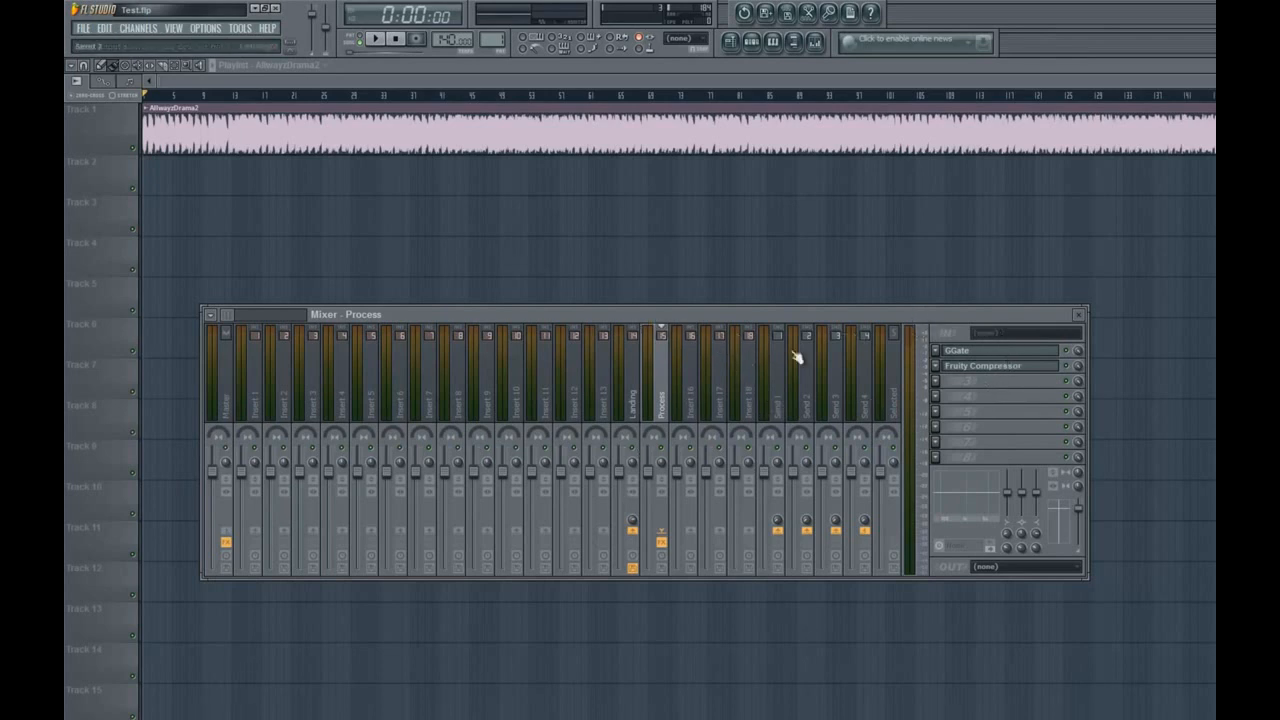
Select the Landing track, restrict the recording filter to Audio only and enable recording
left_click(637, 405)
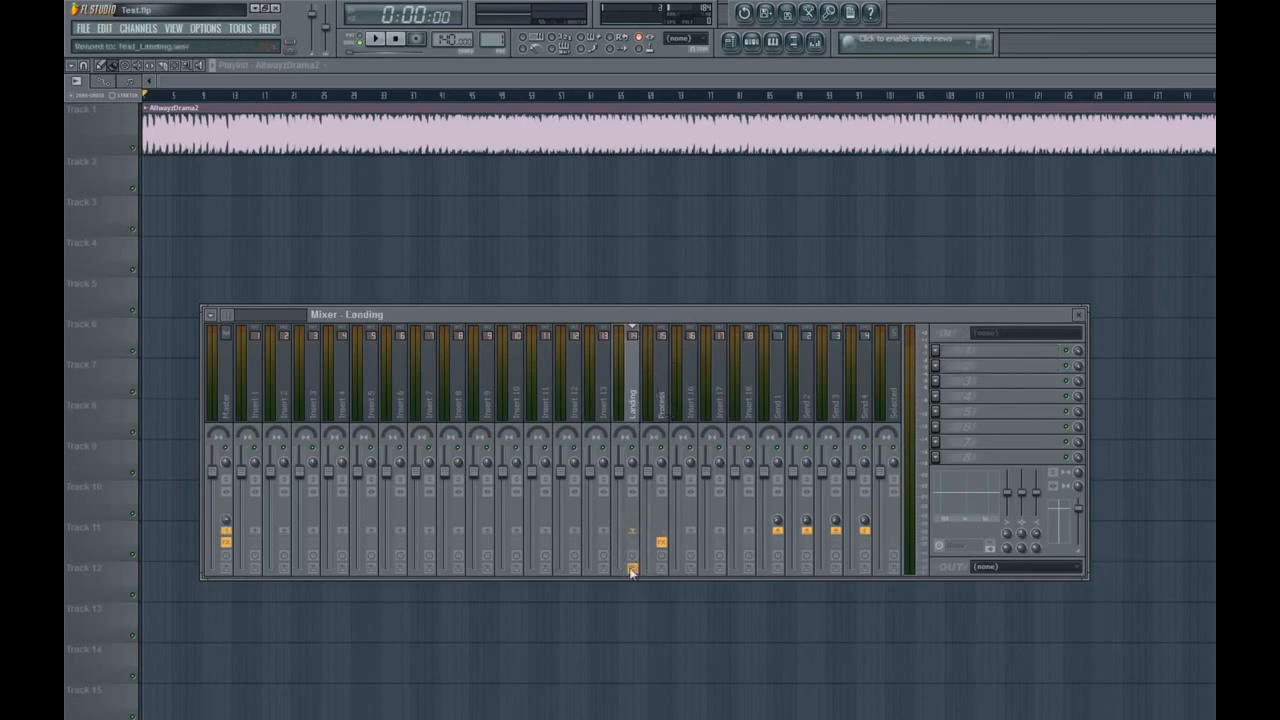
right_click(417, 42)
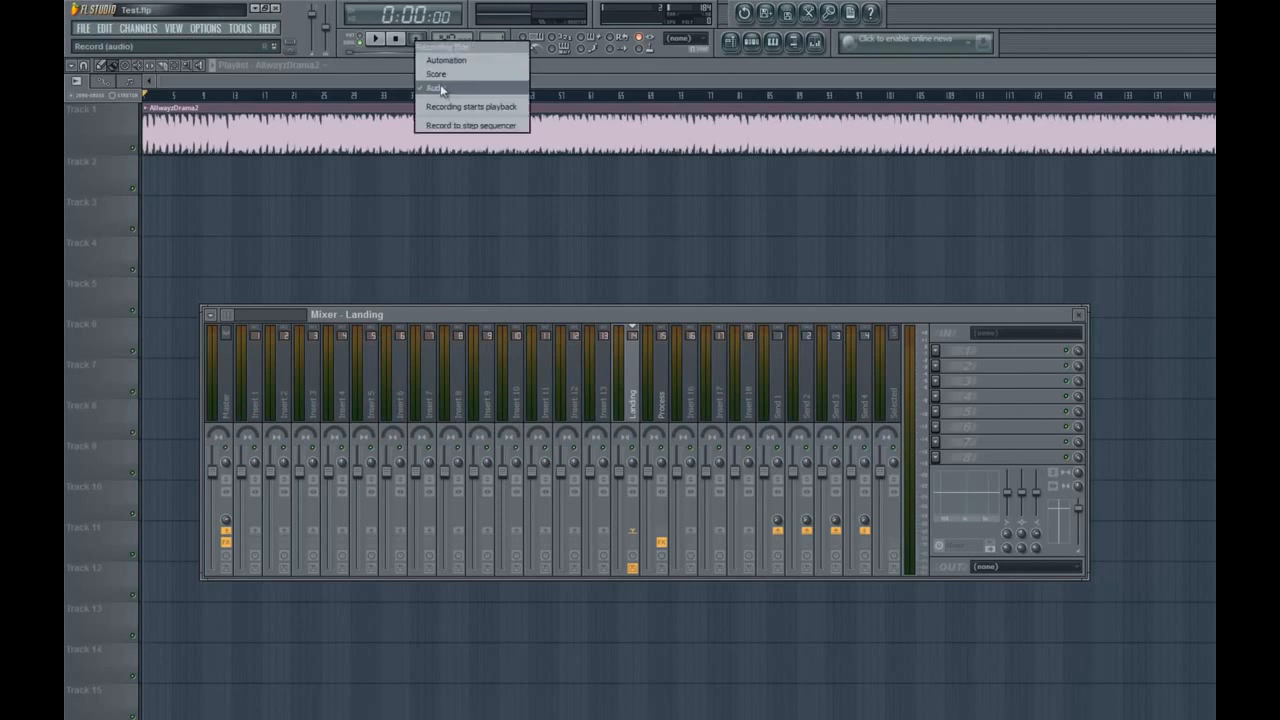
left_click(427, 64)
right_click(416, 42)
left_click(421, 62)
right_click(416, 40)
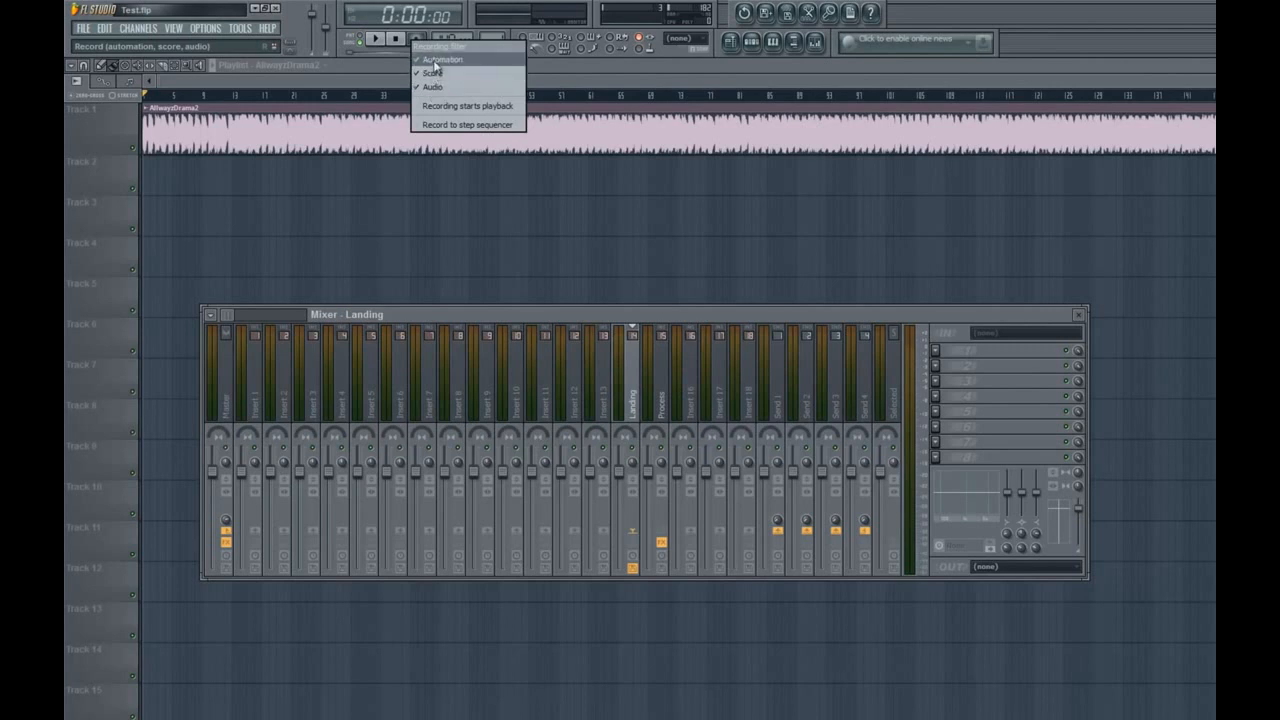
left_click(438, 62)
right_click(420, 42)
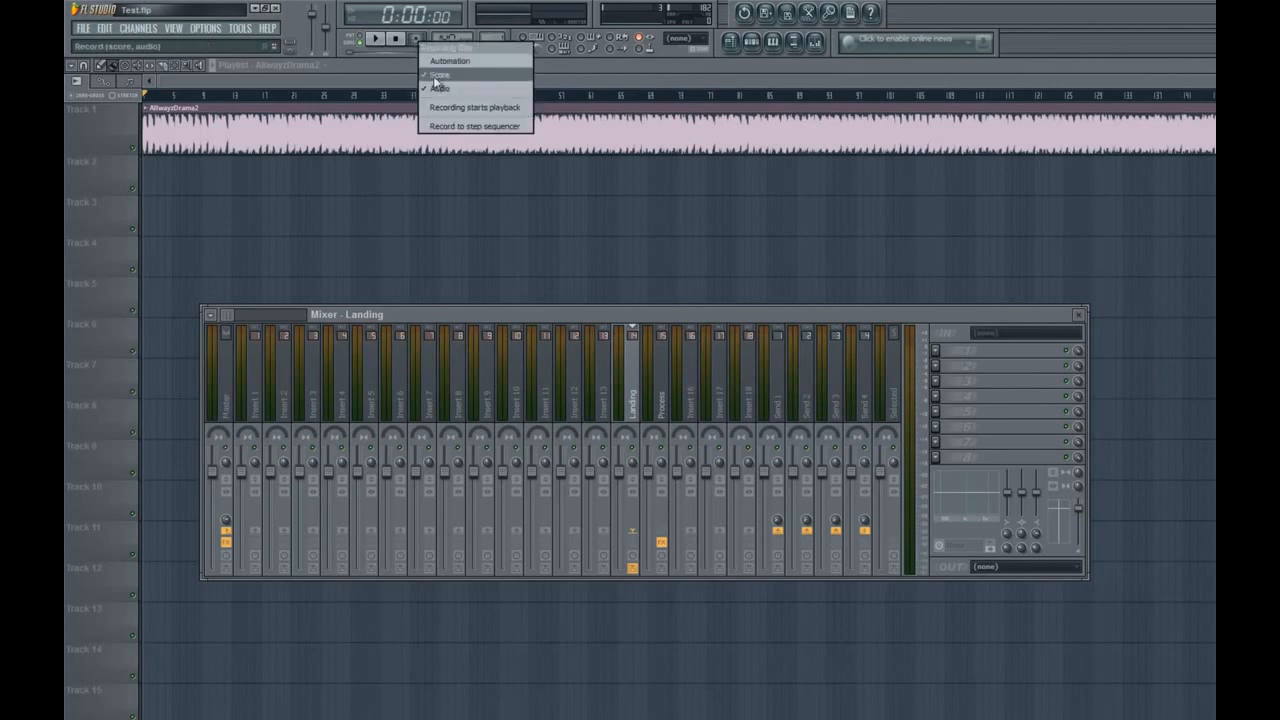
left_click(437, 78)
left_click(420, 42)
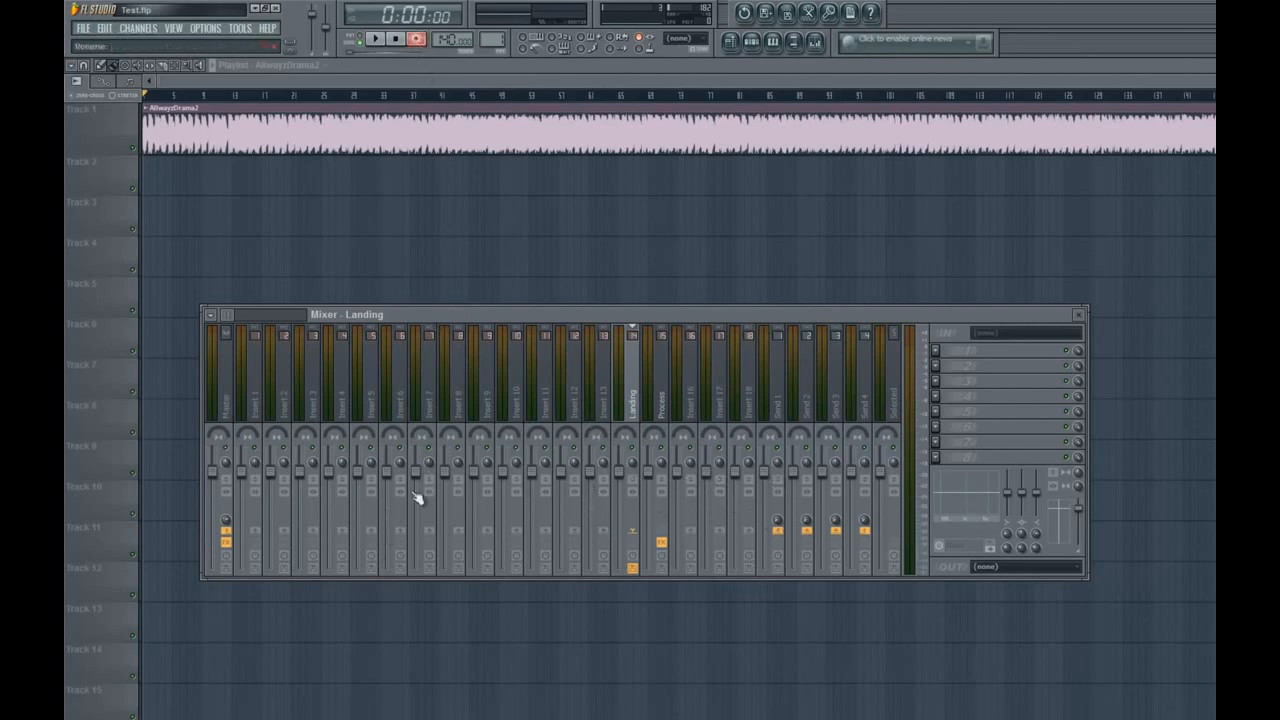
Review the recording filter again, switching Automation on and back off
left_click_drag(566, 318, 522, 276)
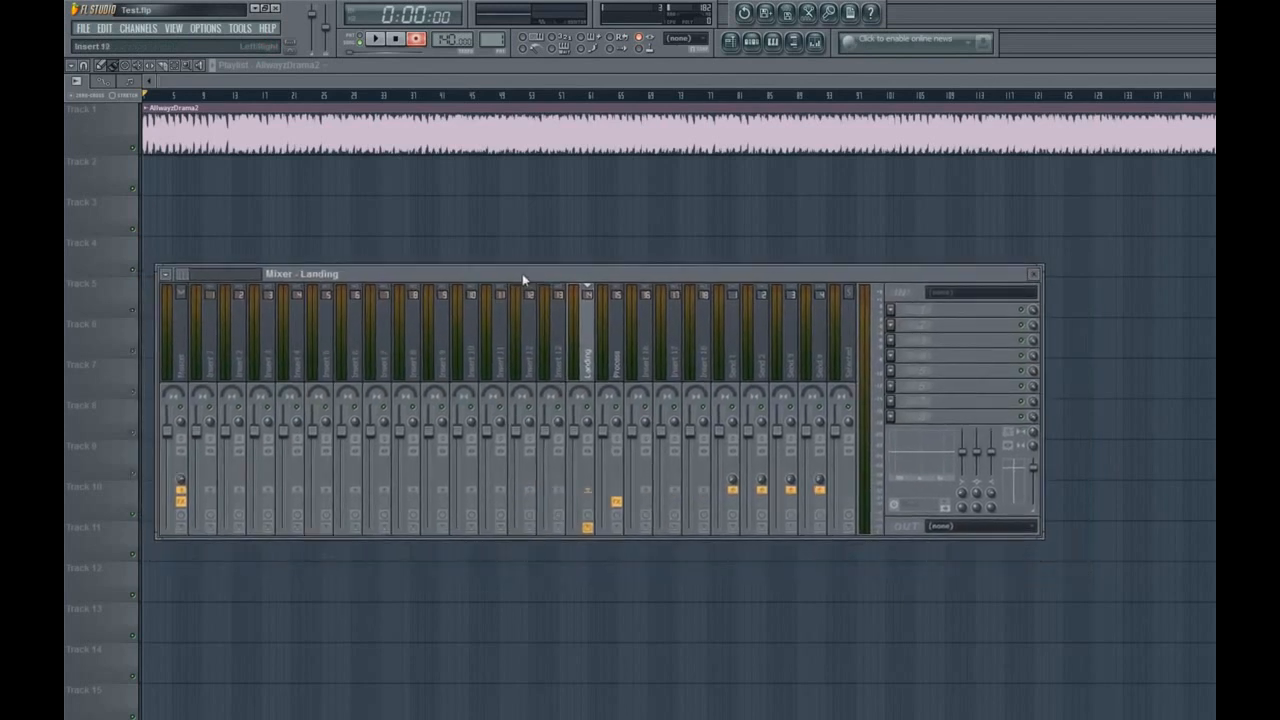
right_click(416, 39)
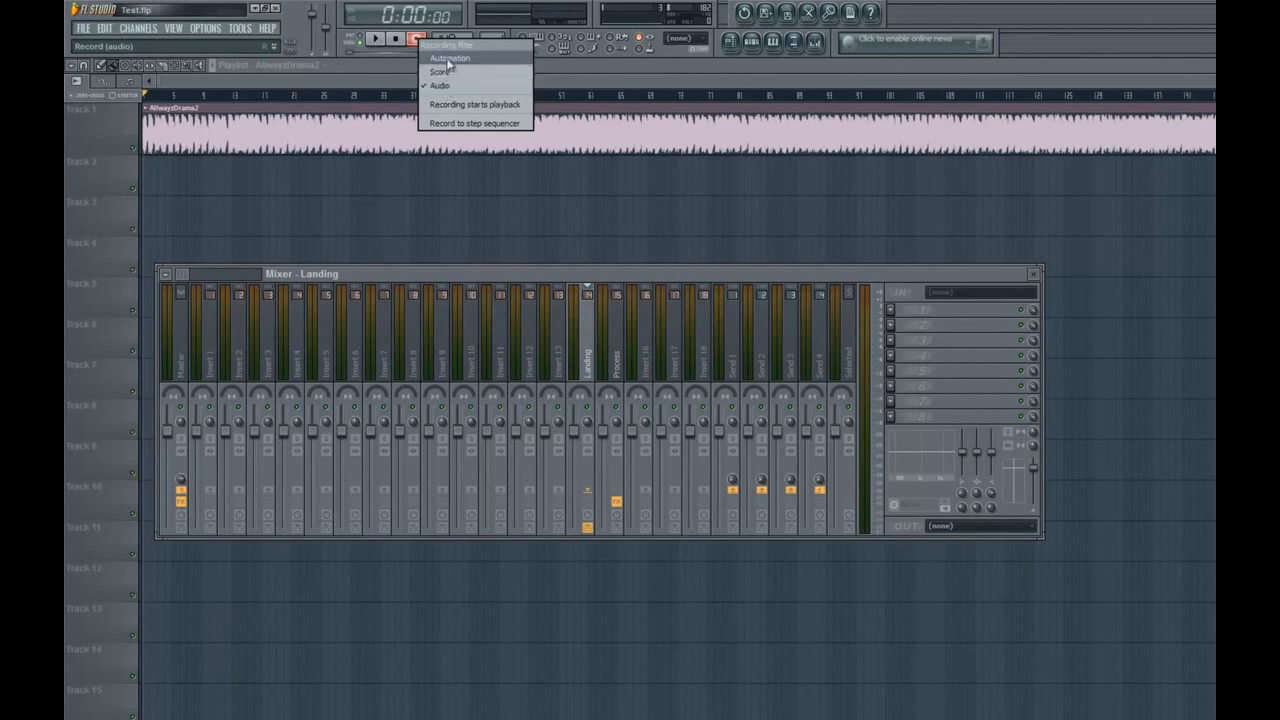
left_click(637, 66)
right_click(416, 40)
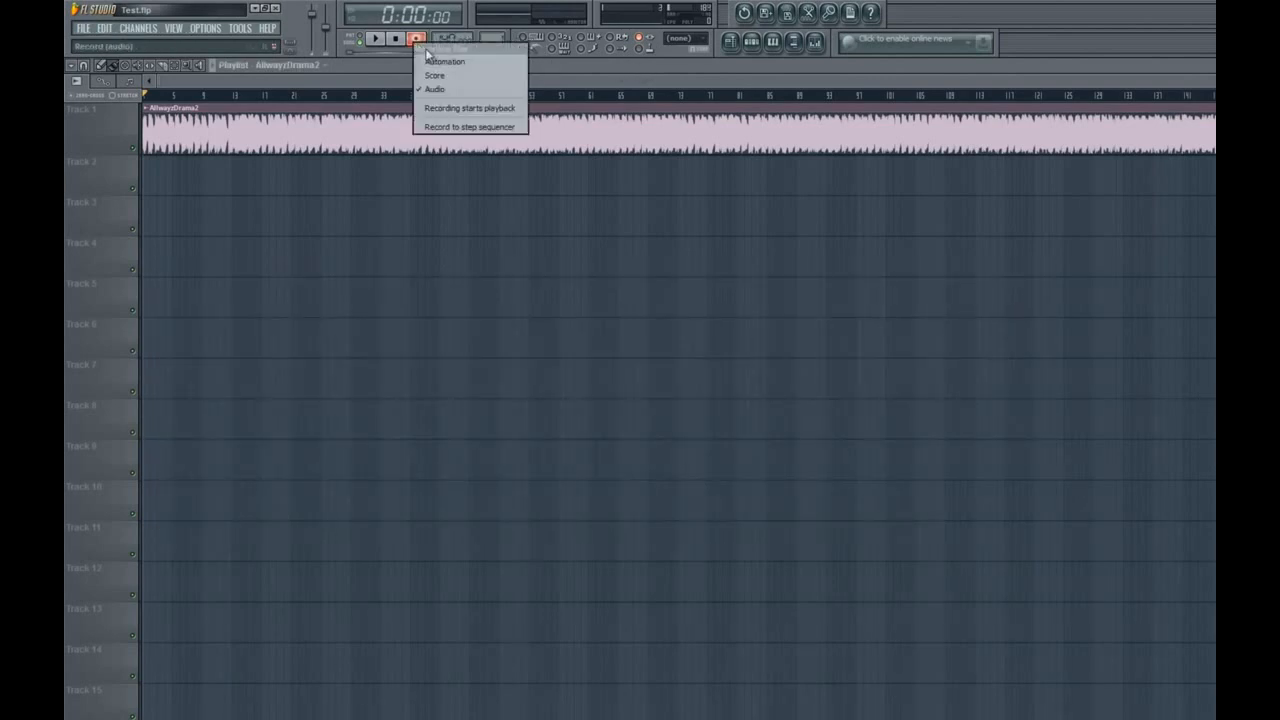
left_click(436, 63)
right_click(419, 40)
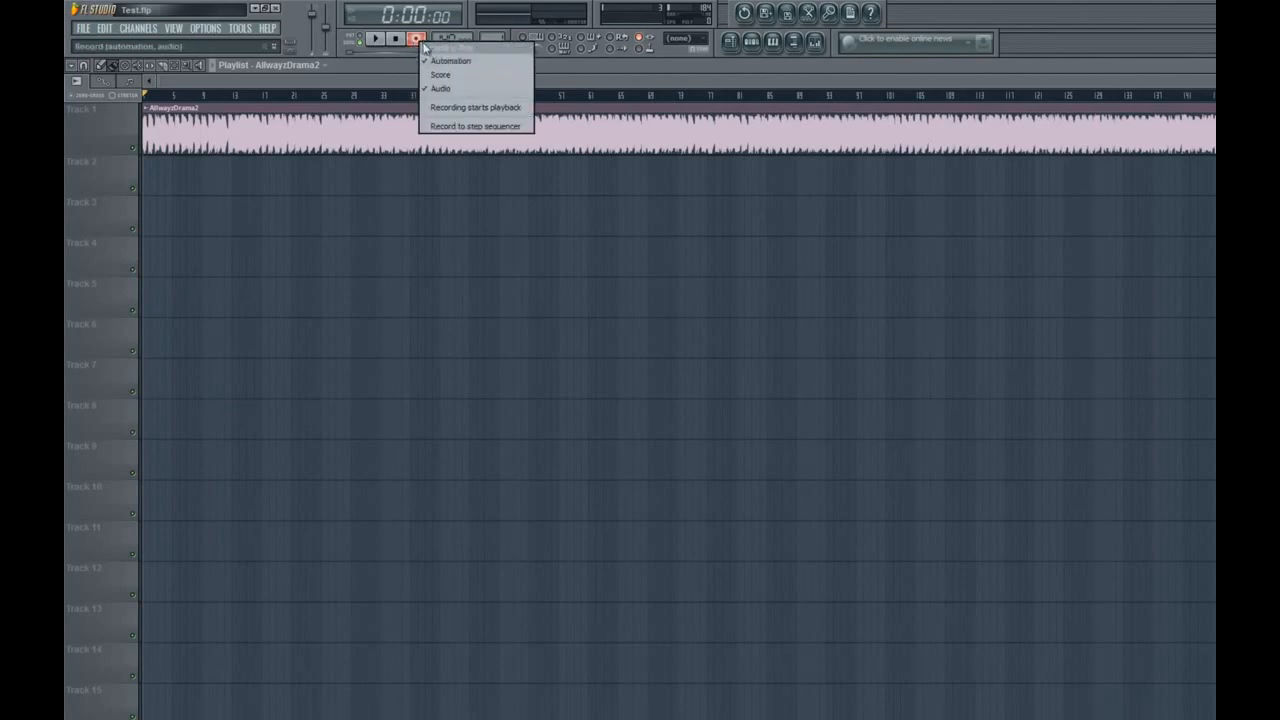
left_click(437, 60)
right_click(422, 40)
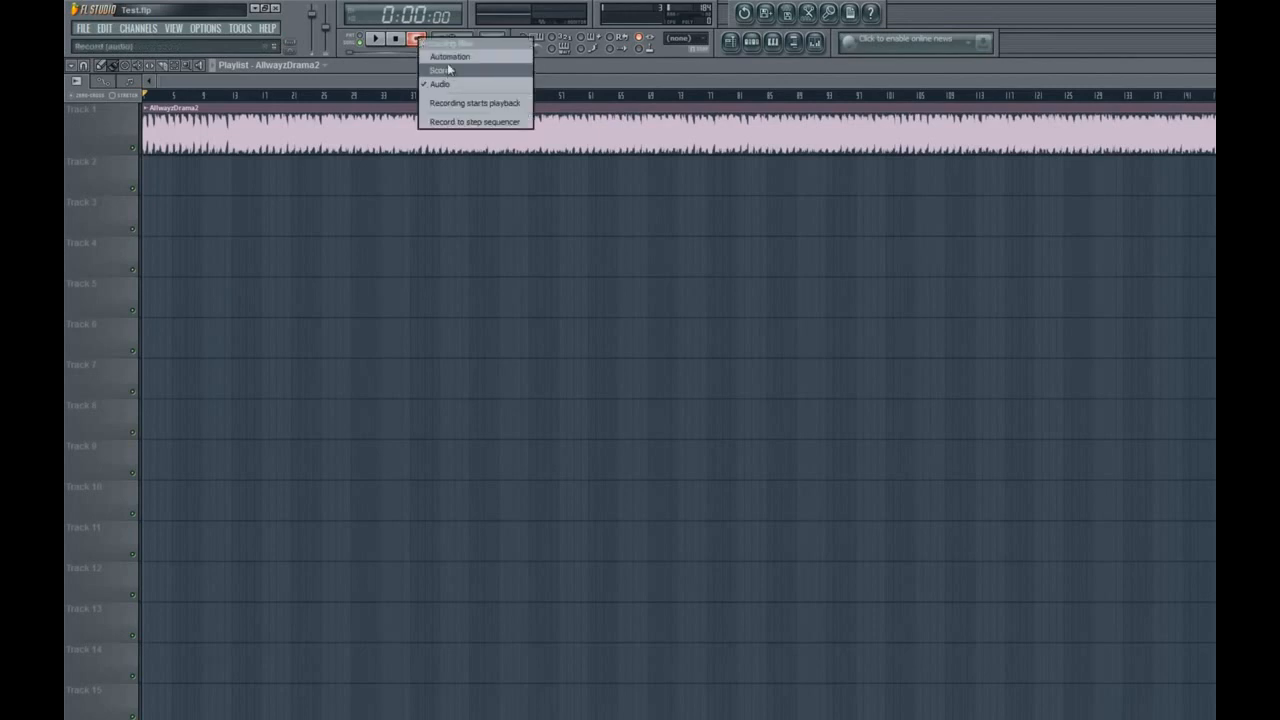
left_click(437, 72)
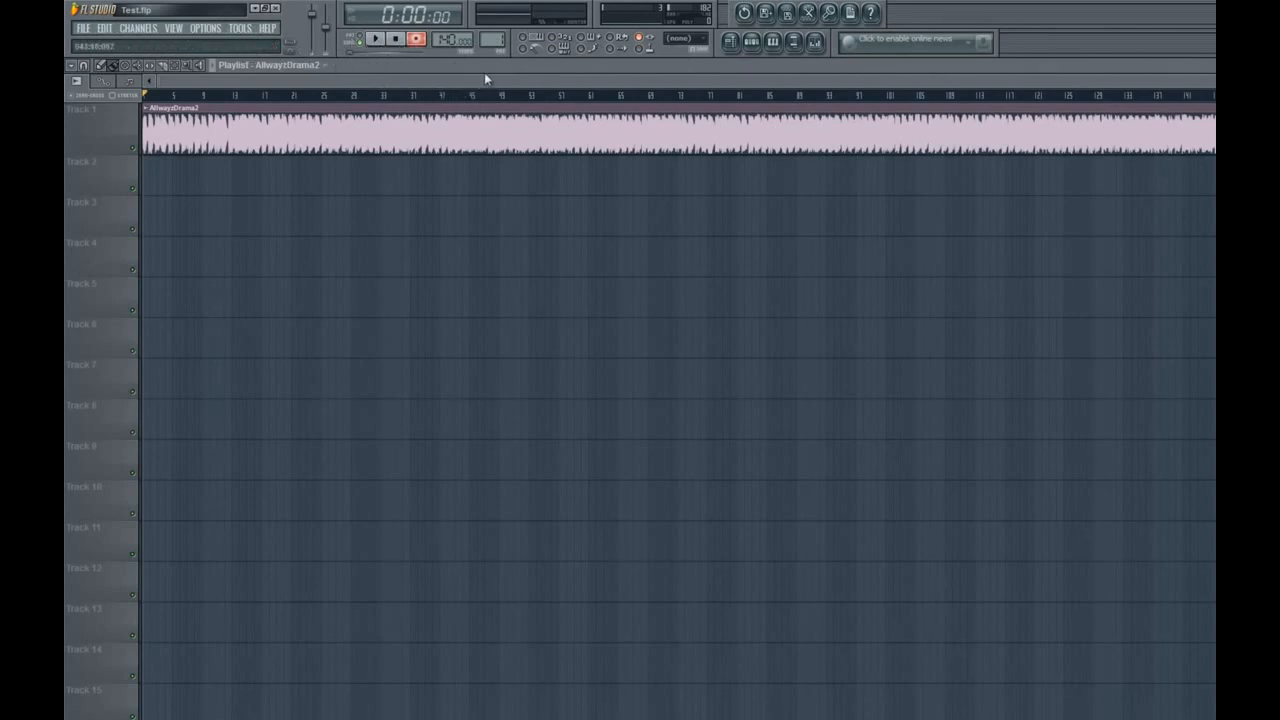
Record a short take from the song start on the Landing track, stop it and inspect the recorded clip
key("space")
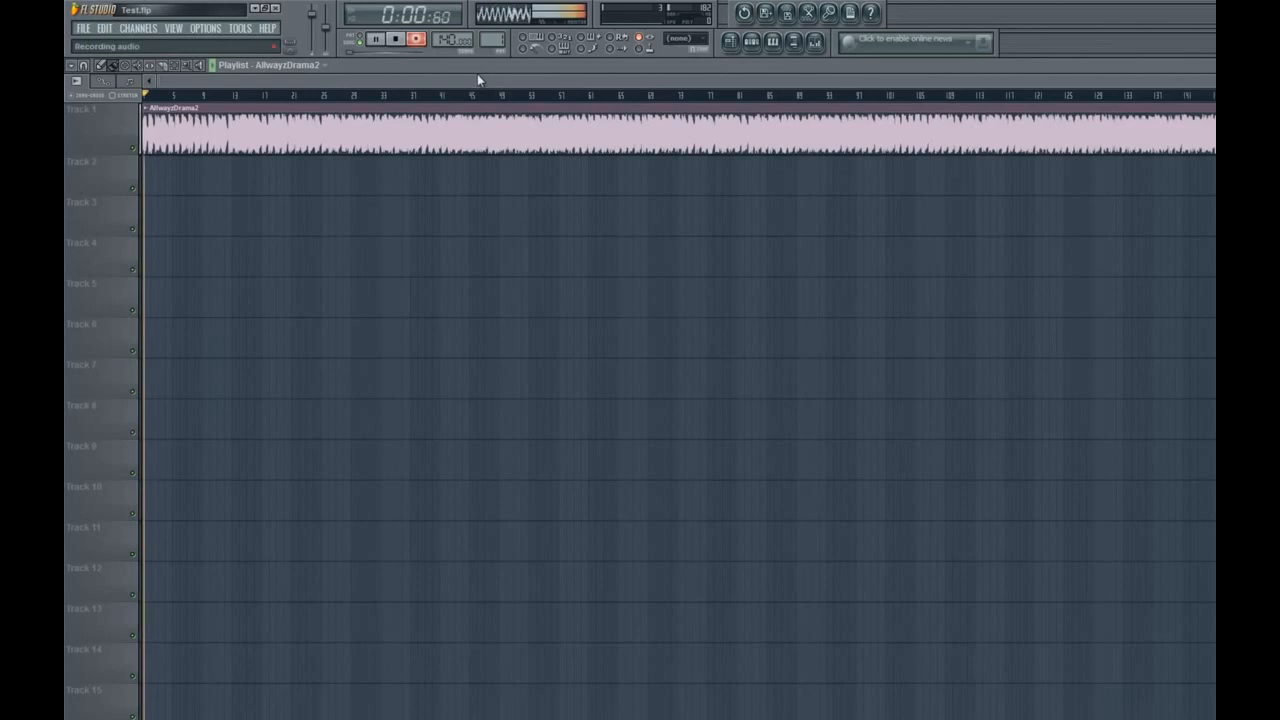
left_click(397, 39)
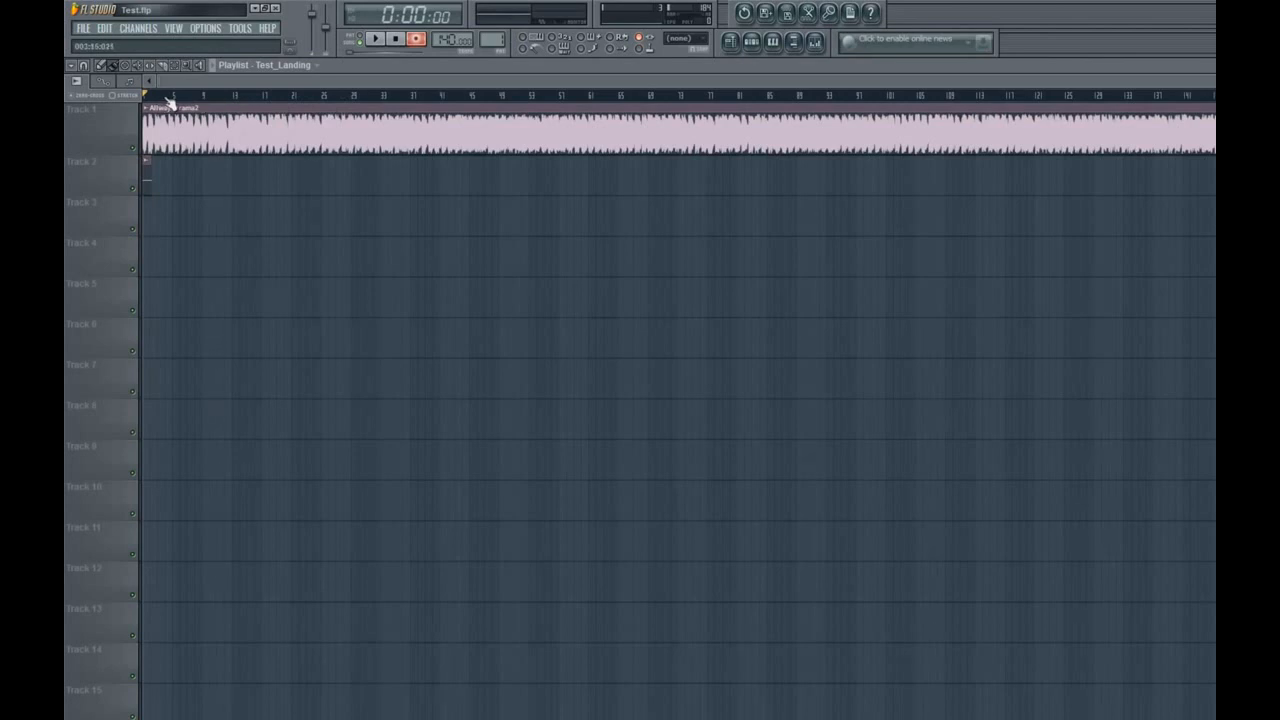
scroll(170, 103, "up", 8)
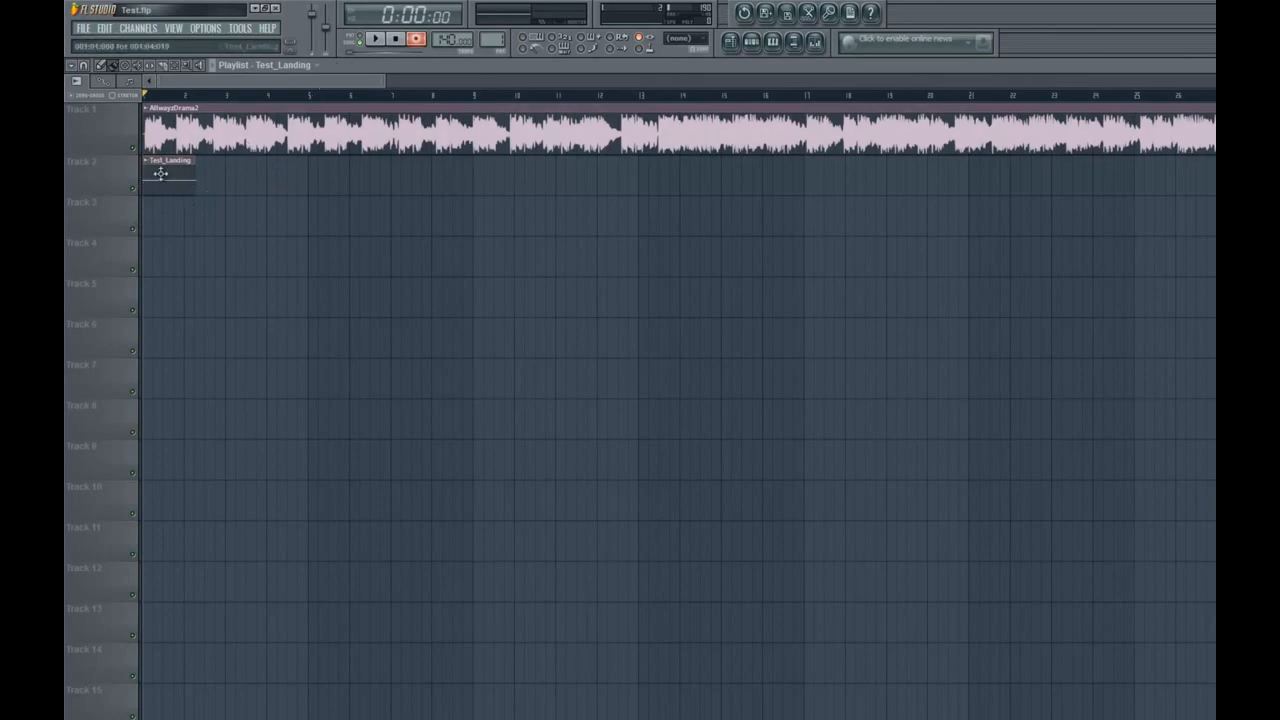
Check the Test folder for the Test_Landing recording beside the reduced FL Studio window, and restore the full-size view
left_click(265, 8)
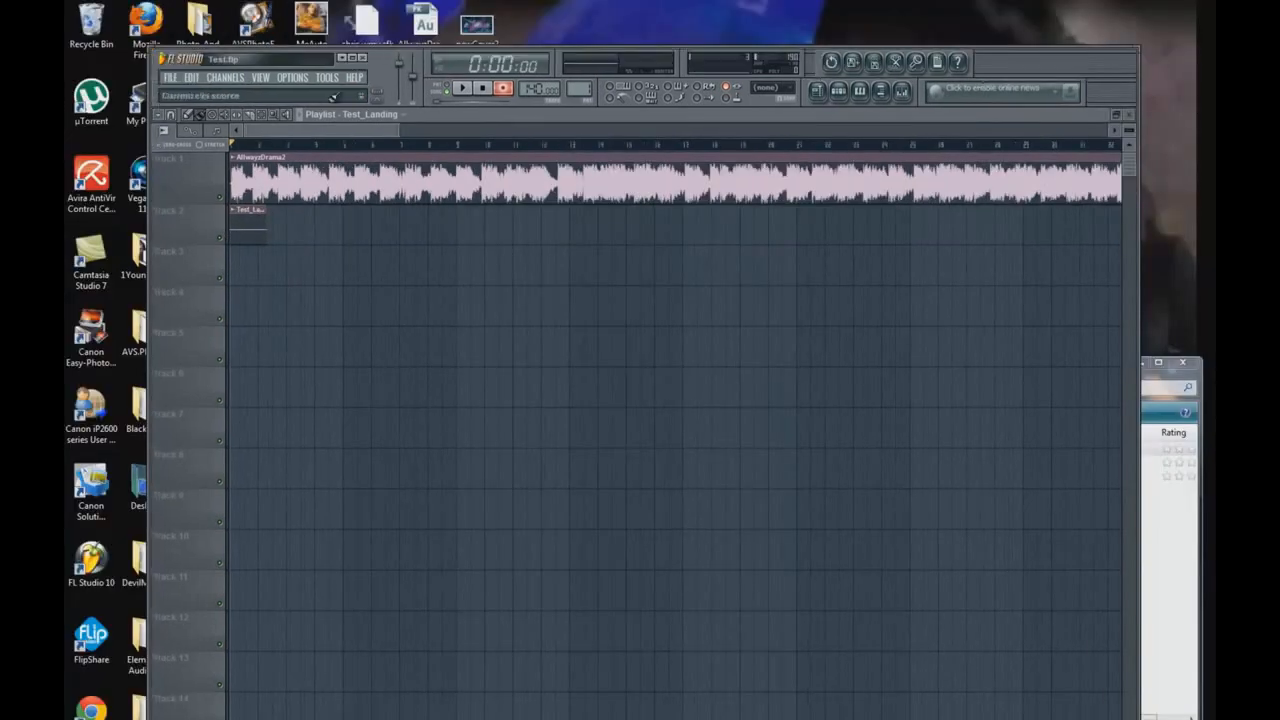
left_click(1196, 553)
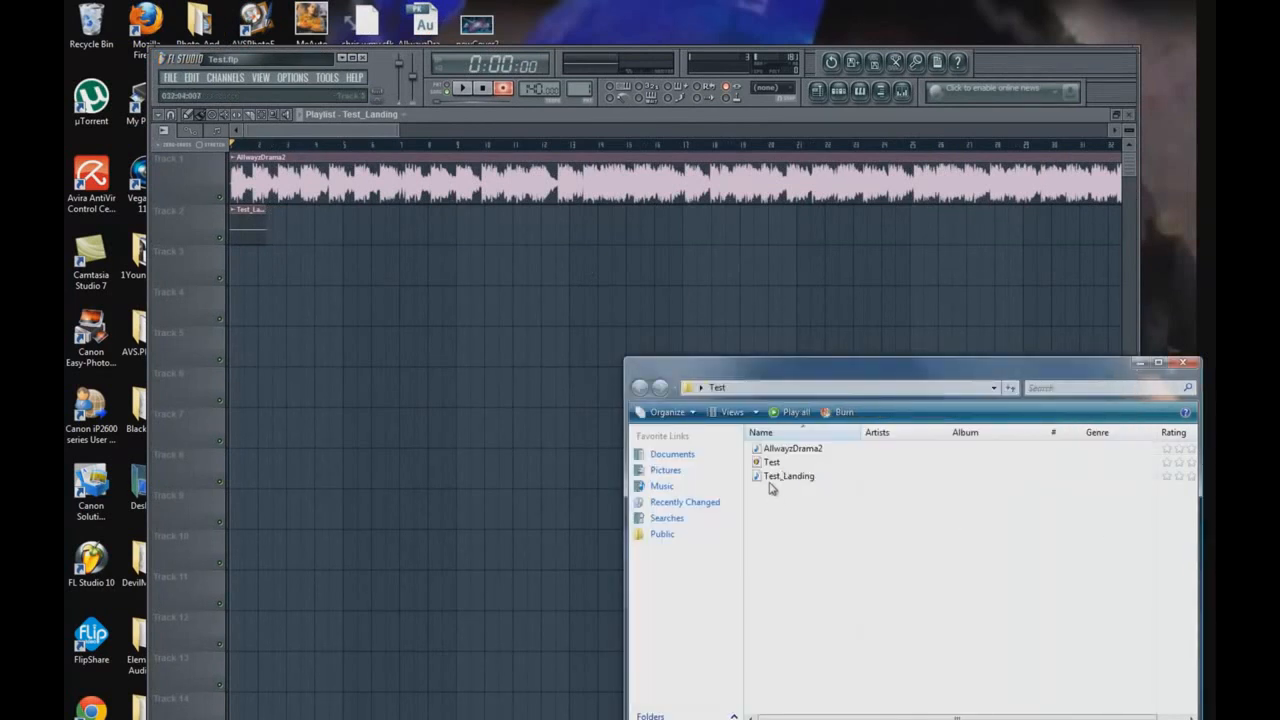
left_click_drag(815, 383, 888, 397)
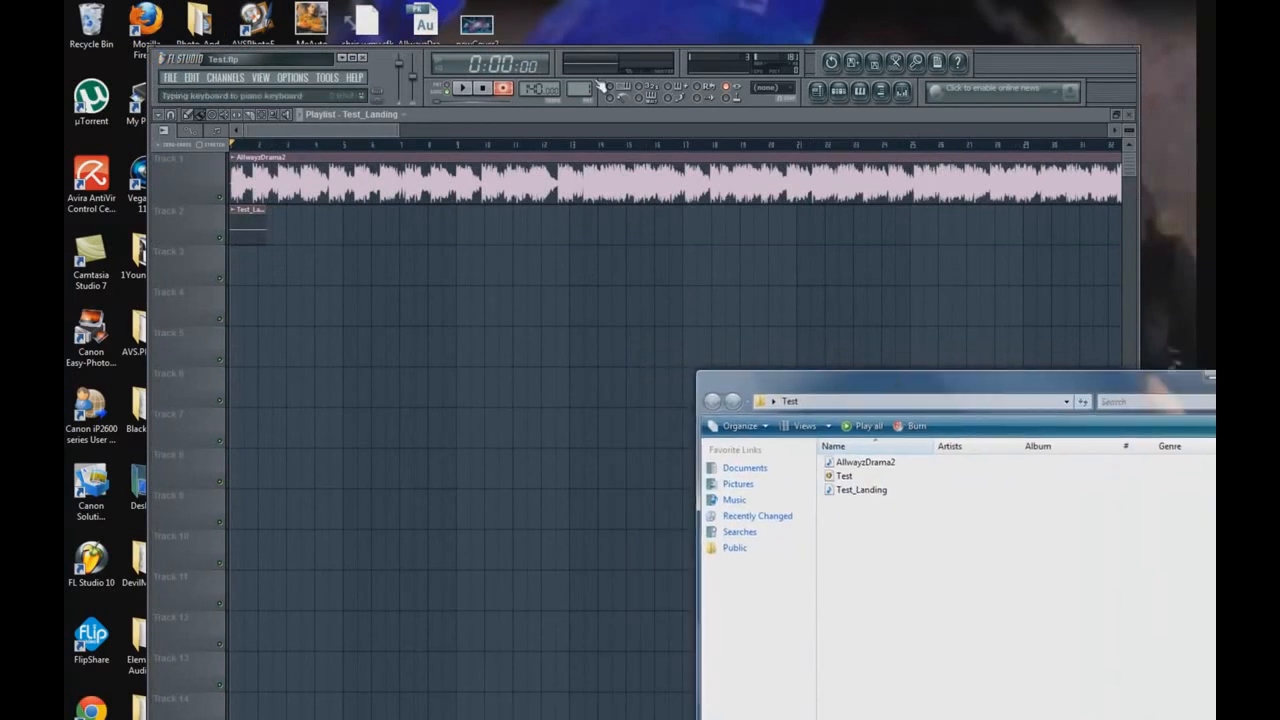
left_click(357, 62)
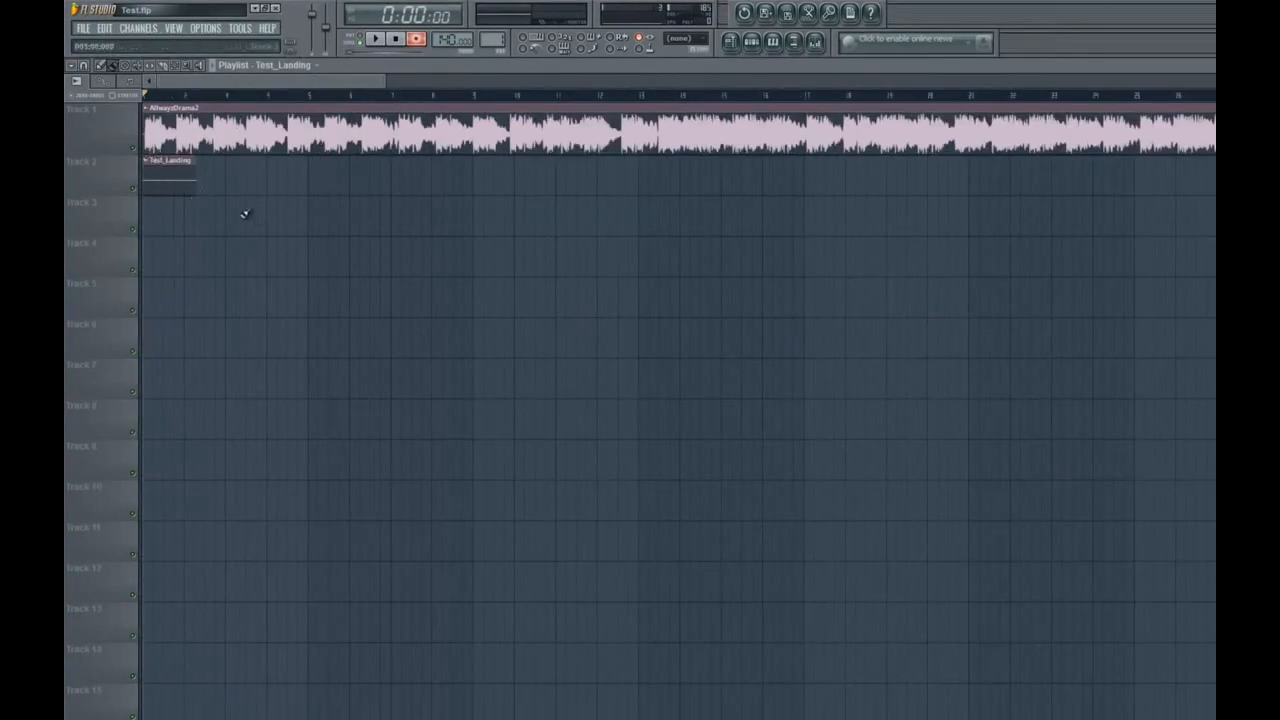
Inspect the channel settings of the Test_Landing clip on Track 2 and close them
double_click(172, 172)
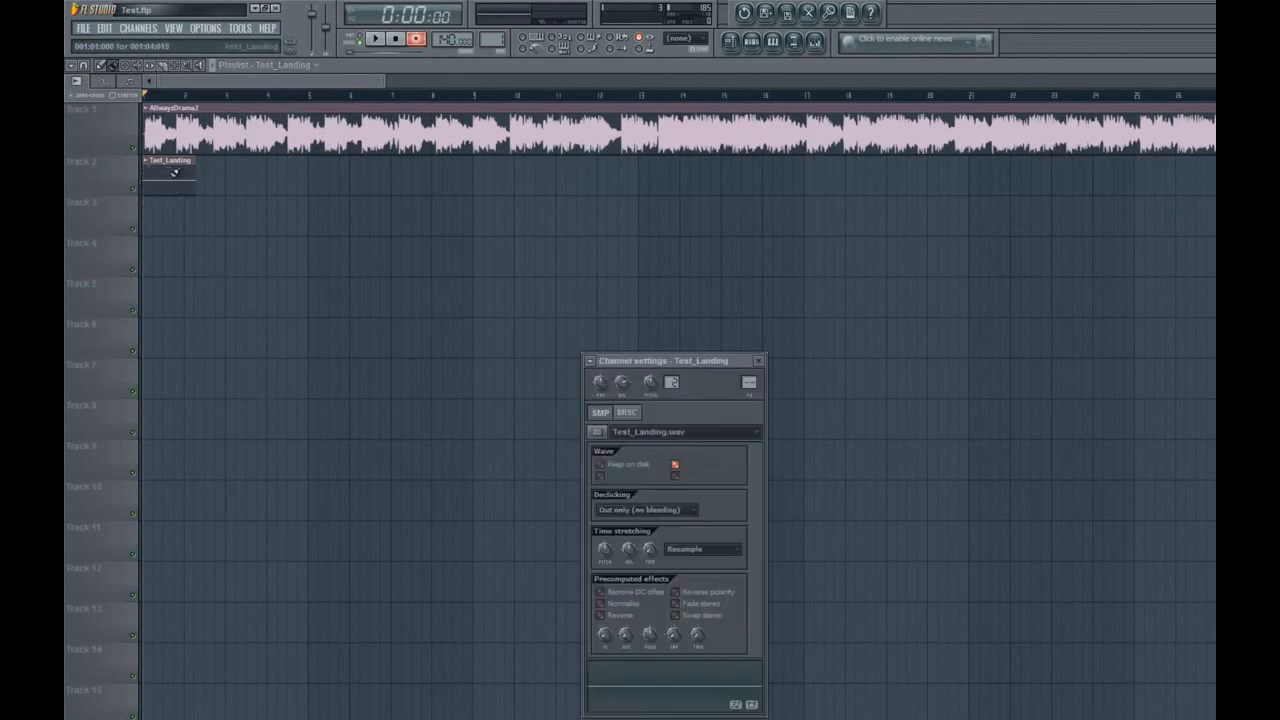
left_click_drag(680, 360, 459, 201)
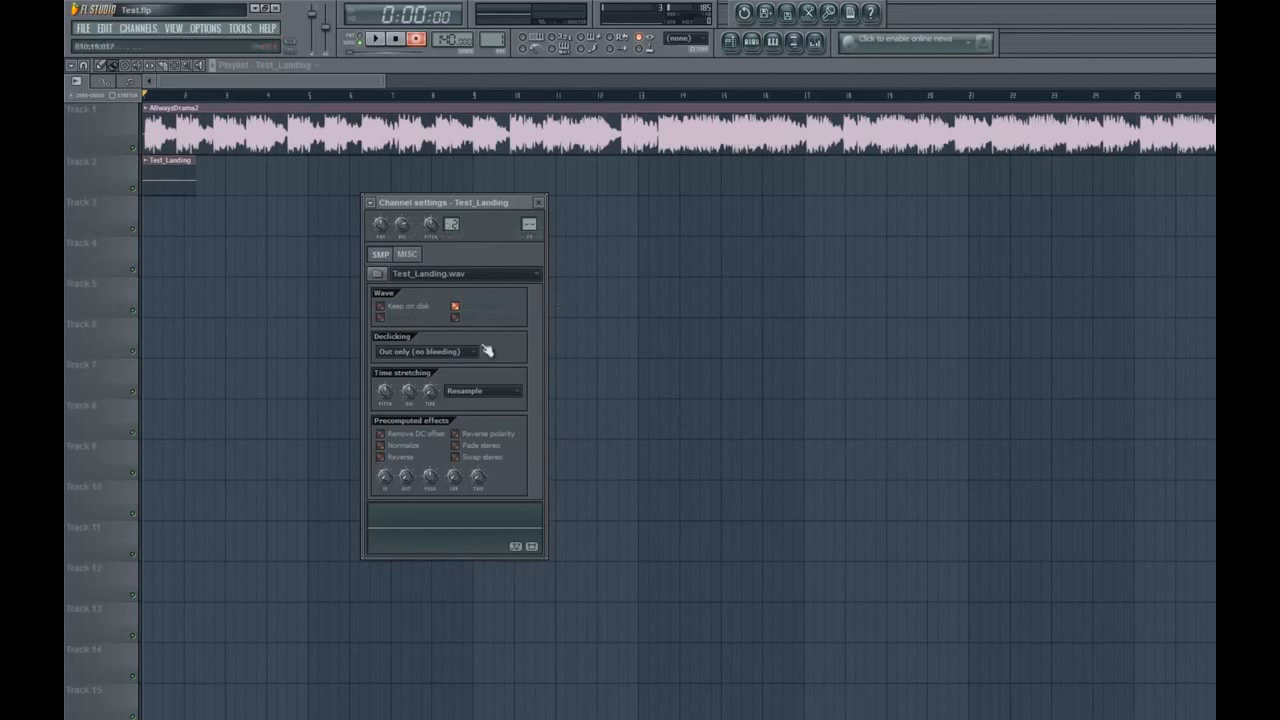
left_click(539, 203)
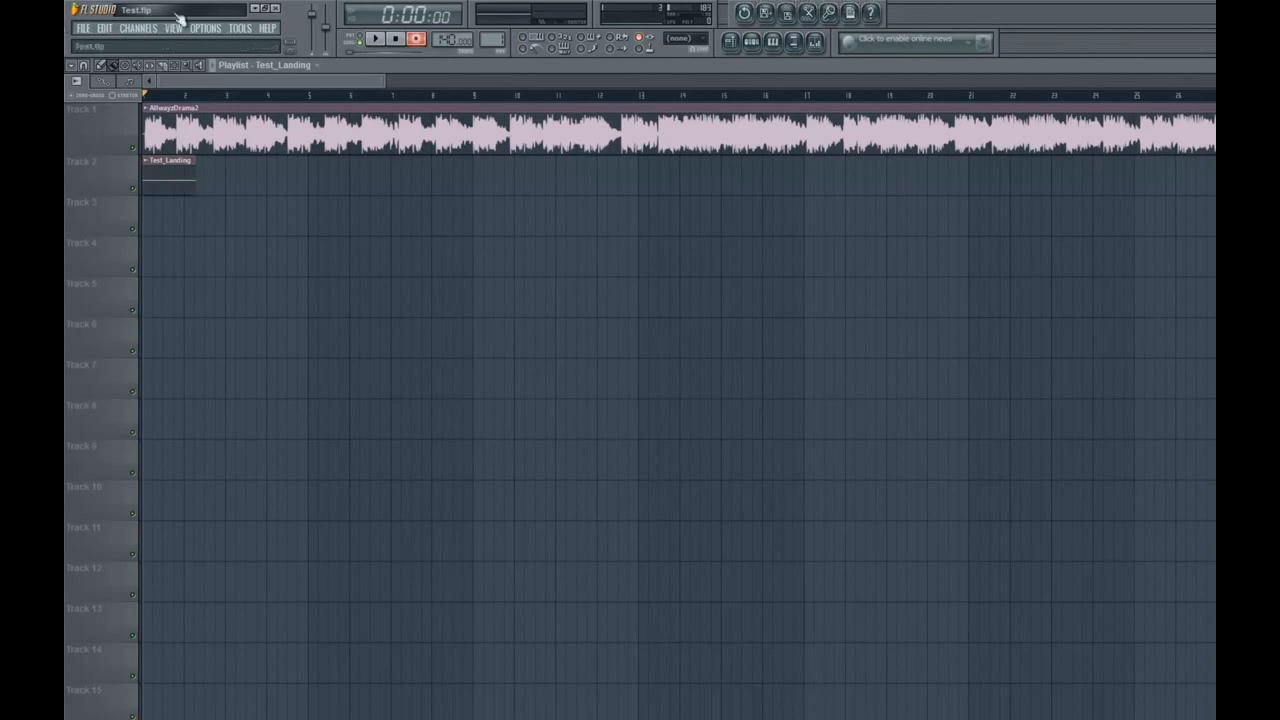
Undo the last clip move and the recorded Test_Landing take, confirming deletion of Test_Landing.wav
left_click(104, 28)
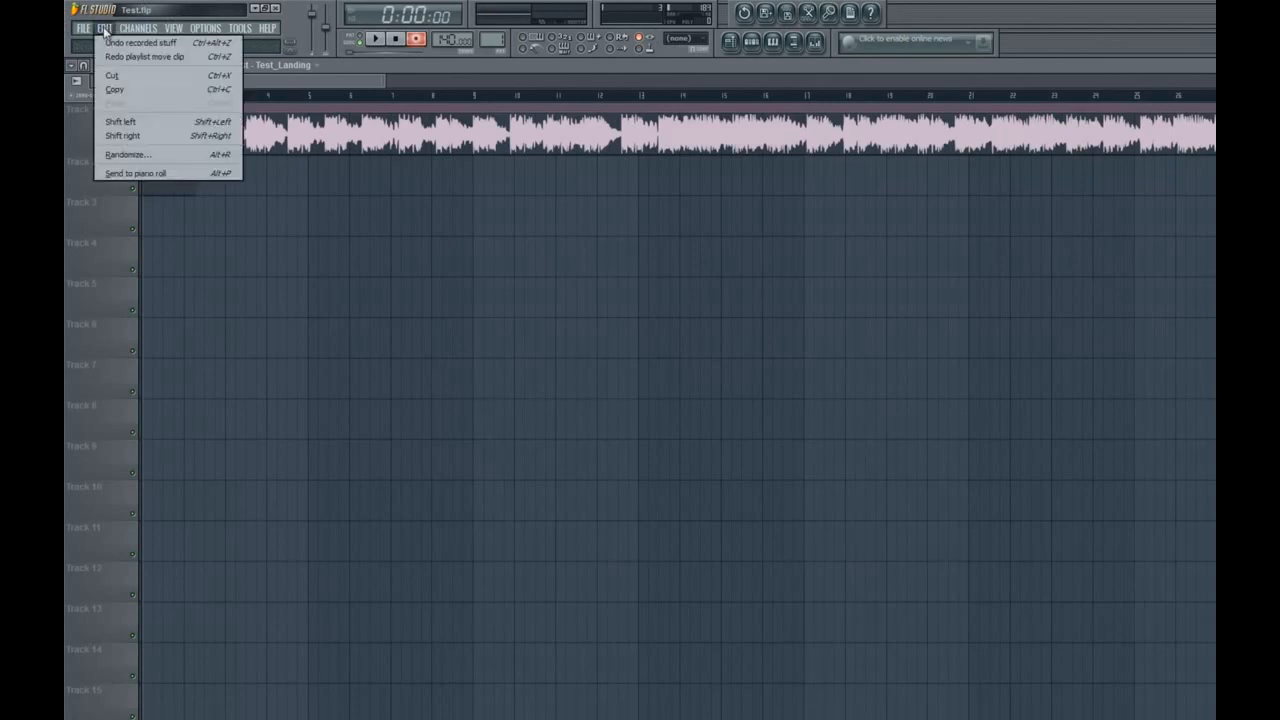
left_click(467, 71)
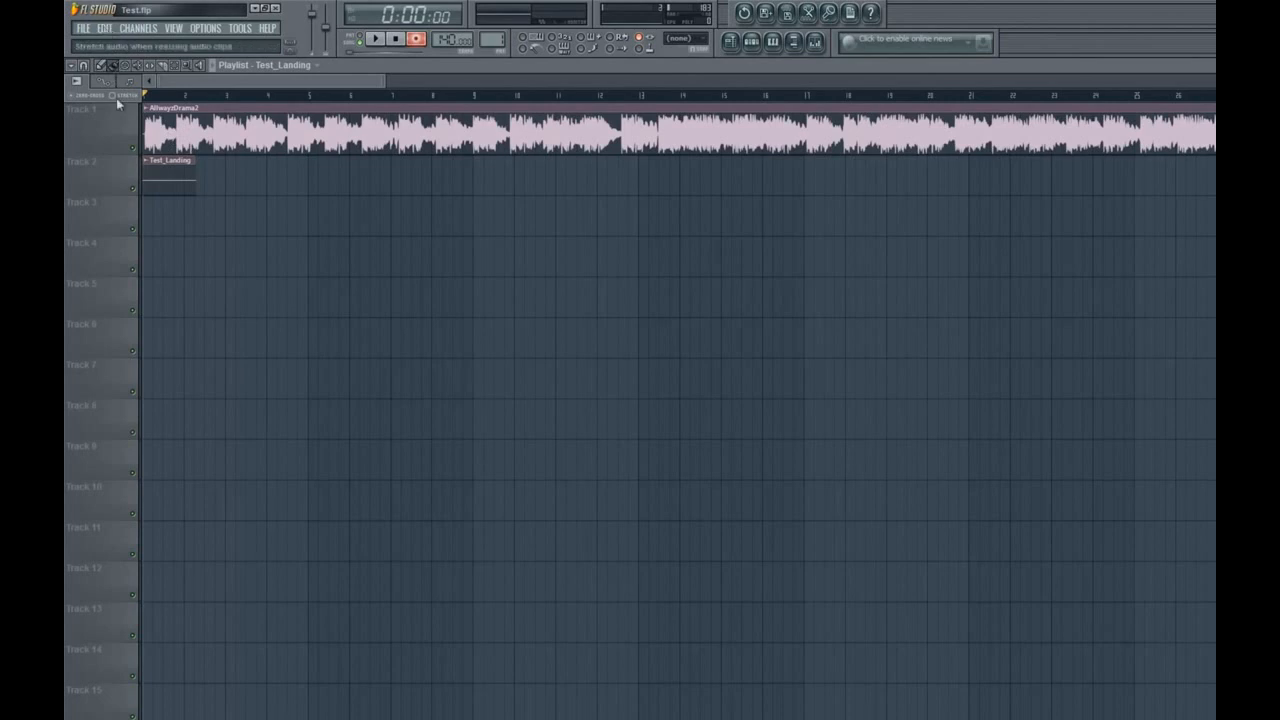
left_click(104, 28)
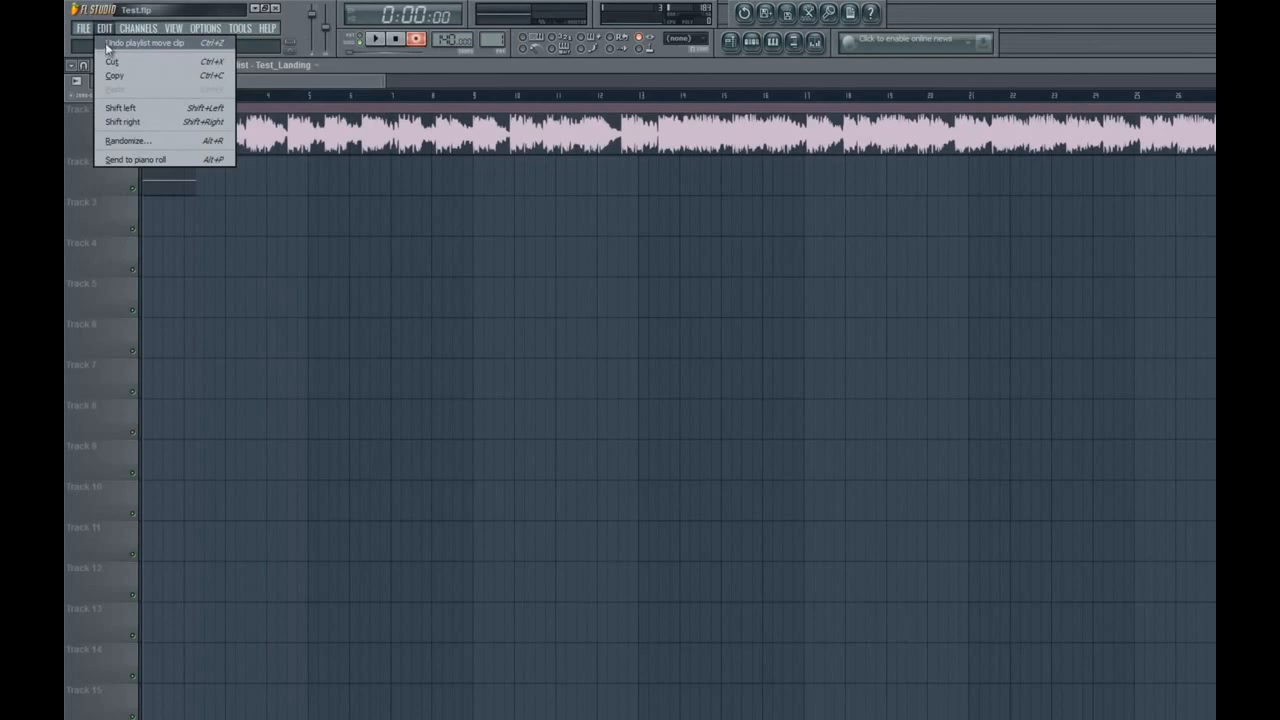
left_click(105, 42)
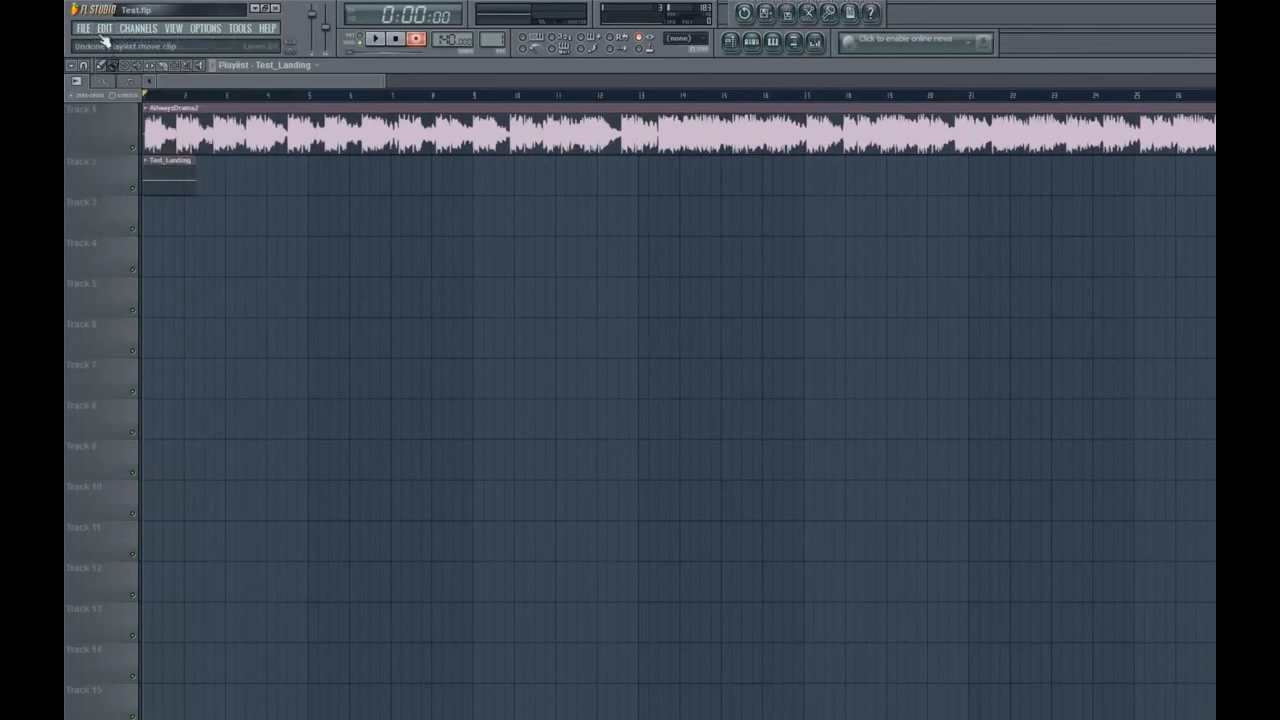
left_click(104, 28)
left_click(105, 43)
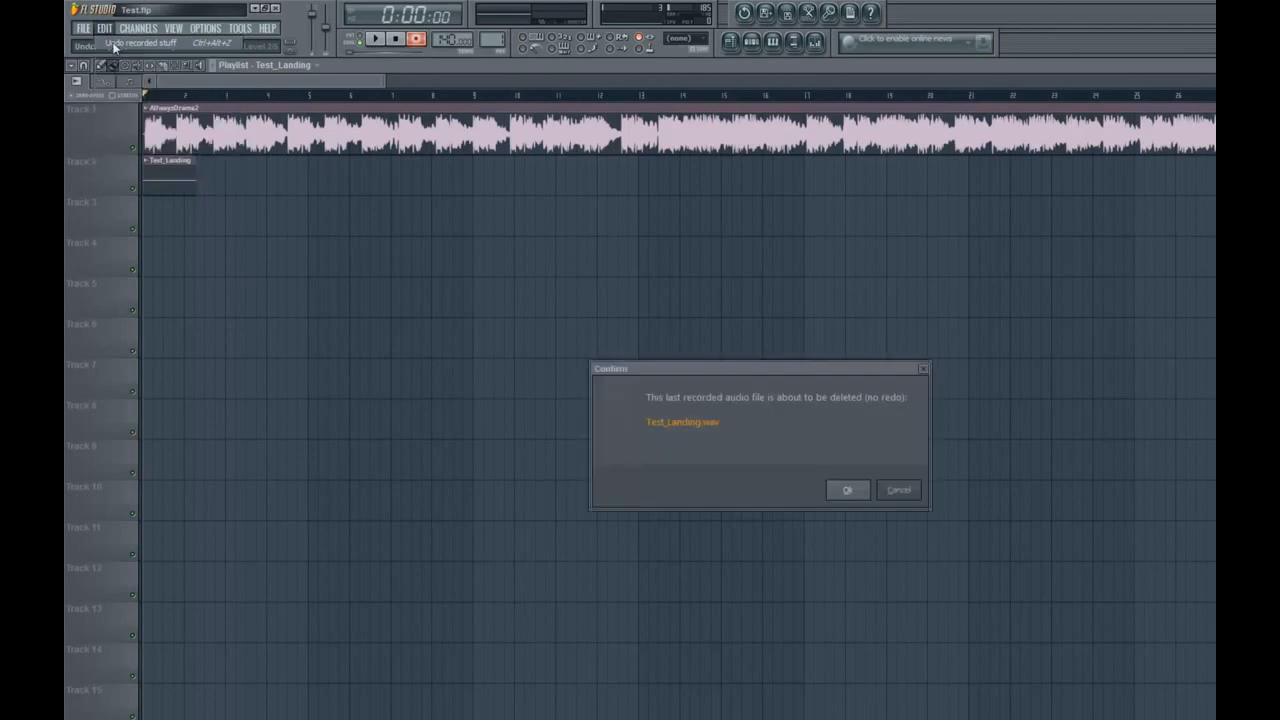
left_click(852, 492)
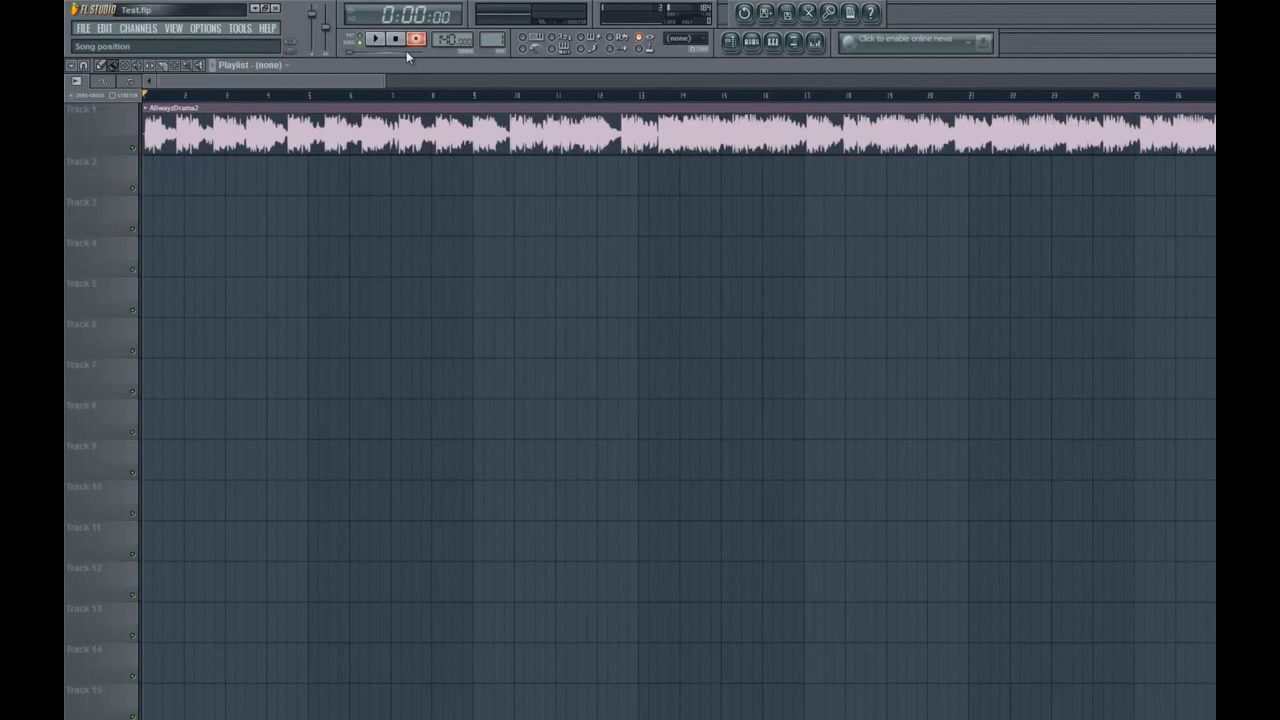
Record another short take from the song start, stop it, and undo it with deletion of its audio file
key("space")
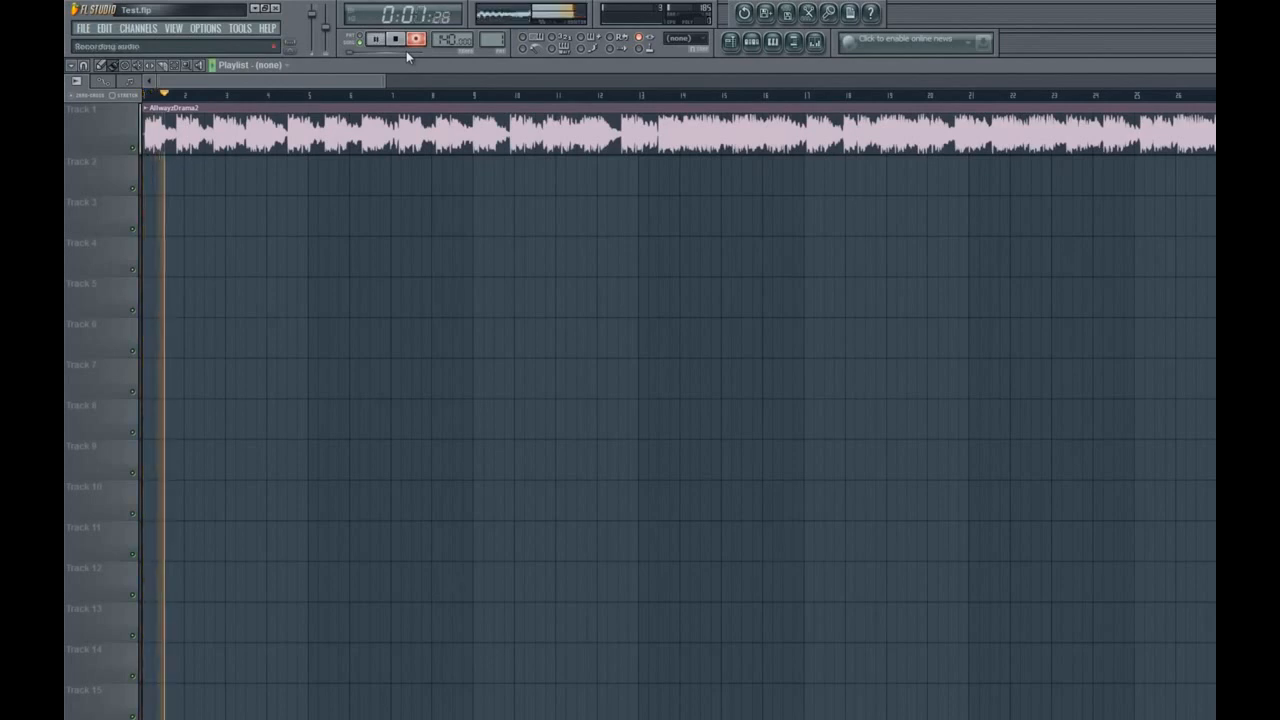
key("space")
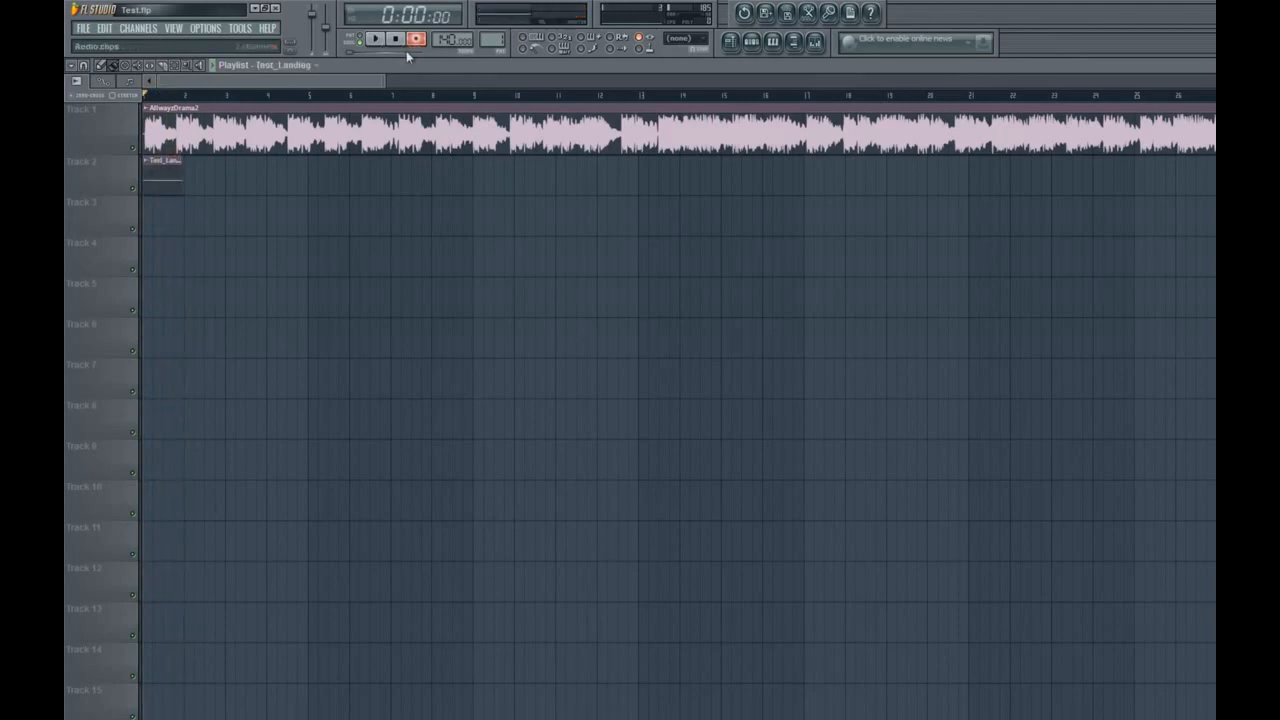
key("ctrl+z")
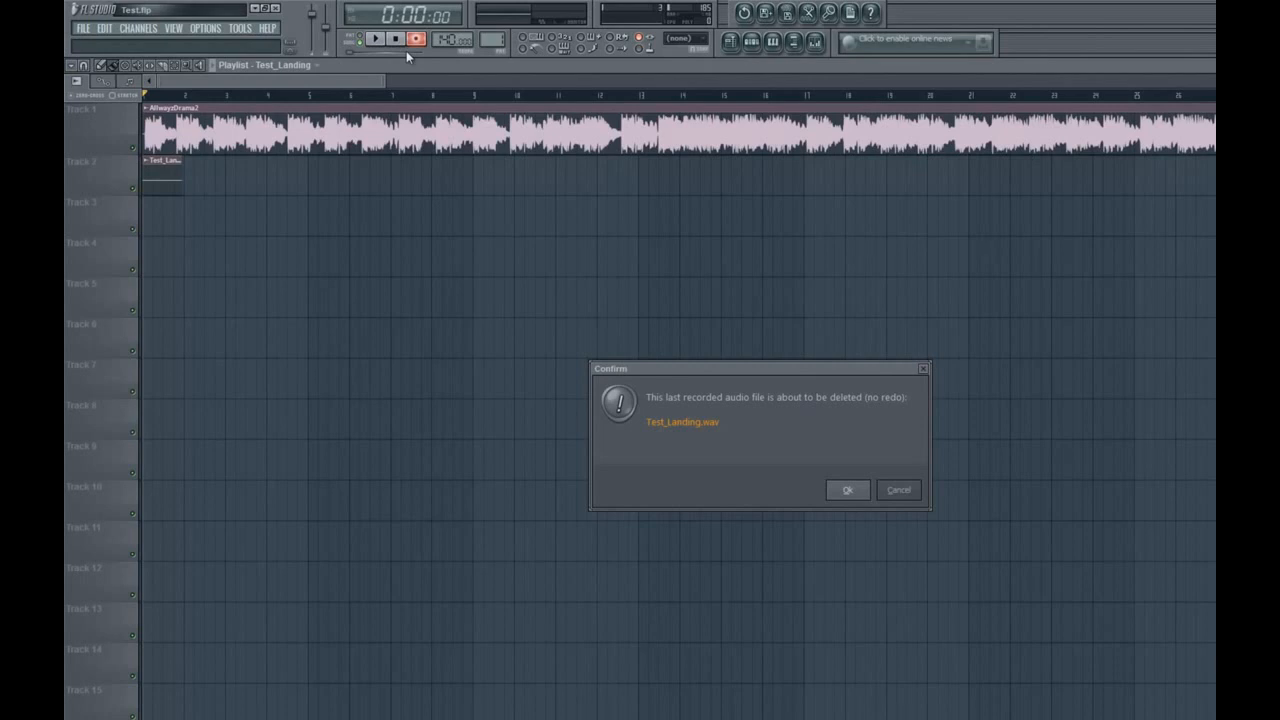
key("Return")
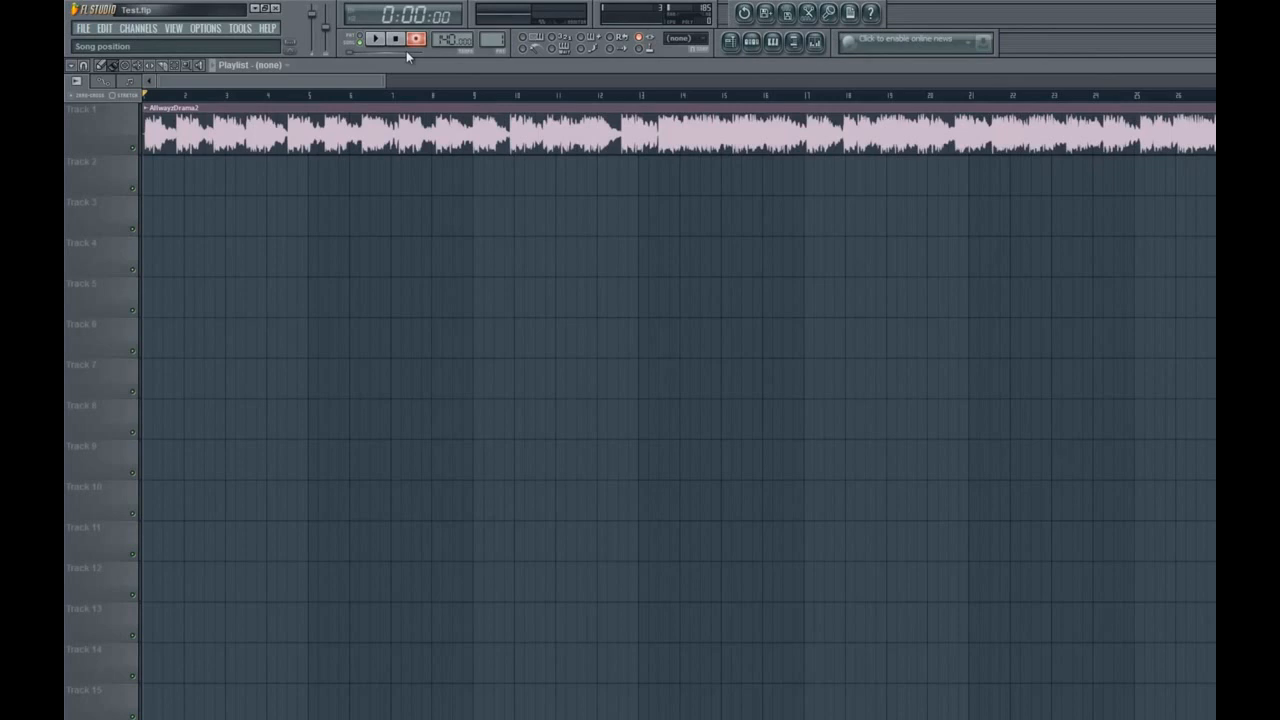
Make Track 1 taller in the playlist and save the project
left_click_drag(109, 153, 108, 187)
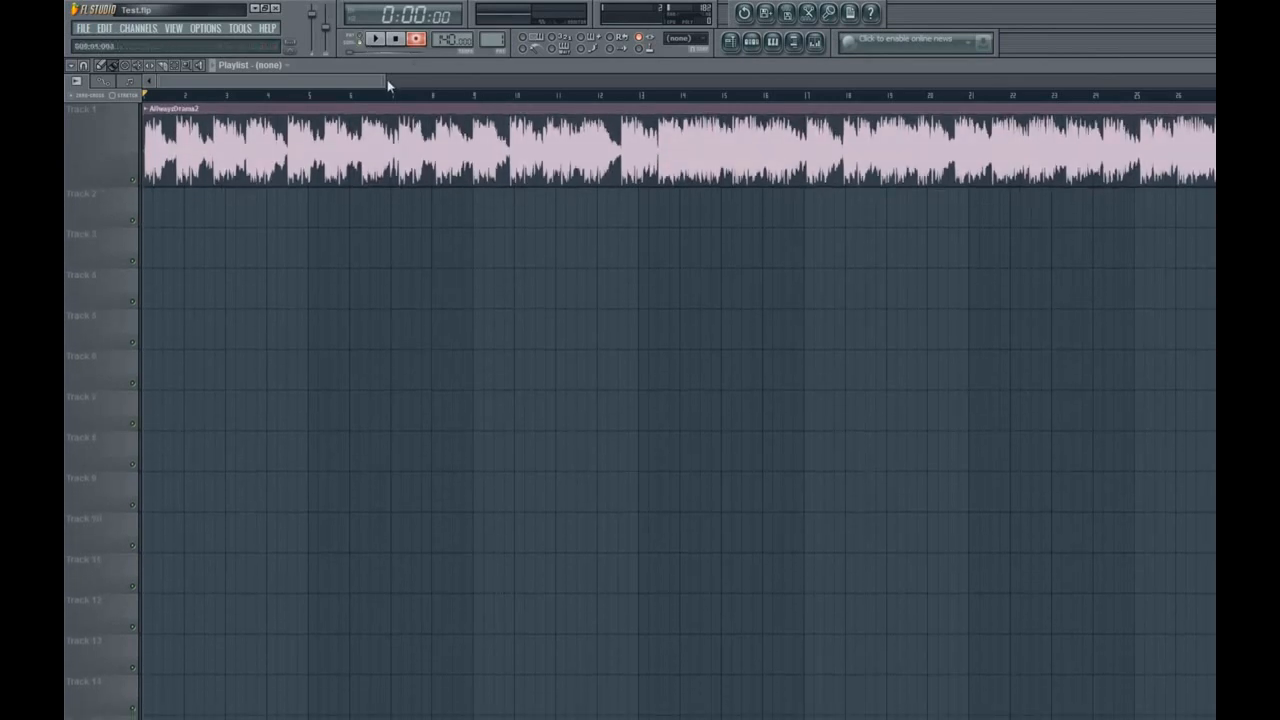
left_click_drag(385, 80, 1200, 80)
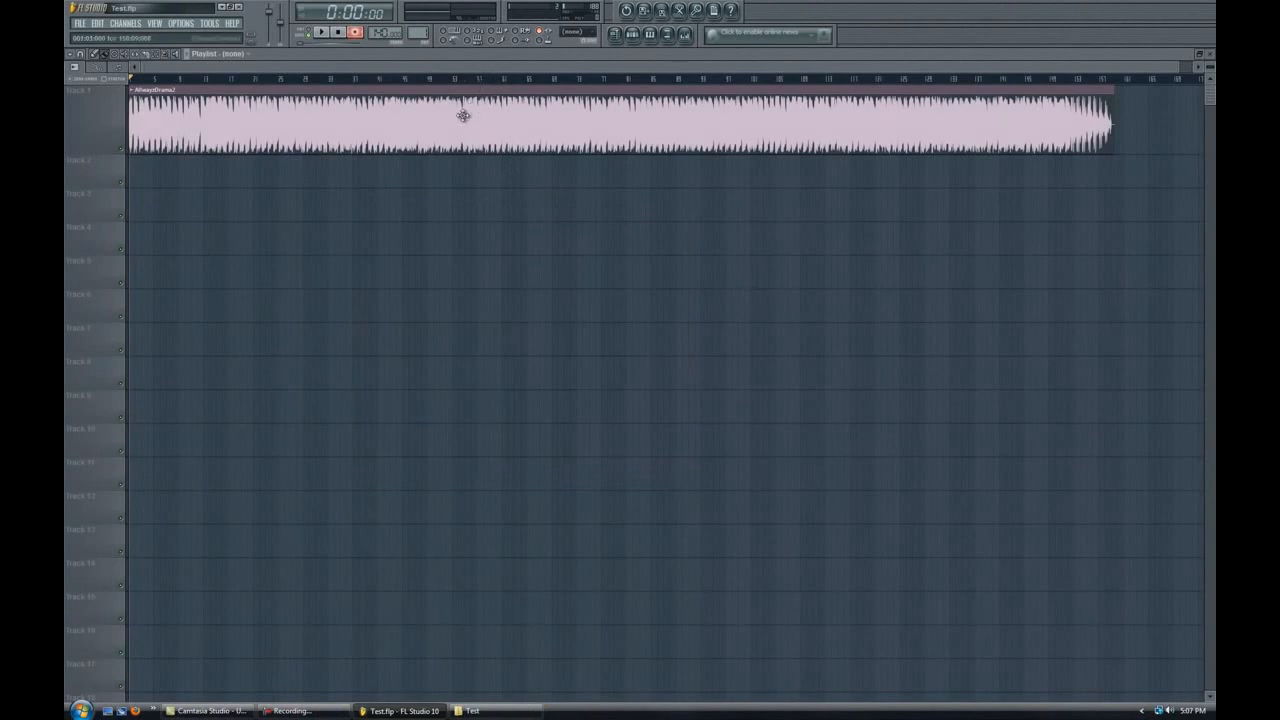
key("ctrl+s")
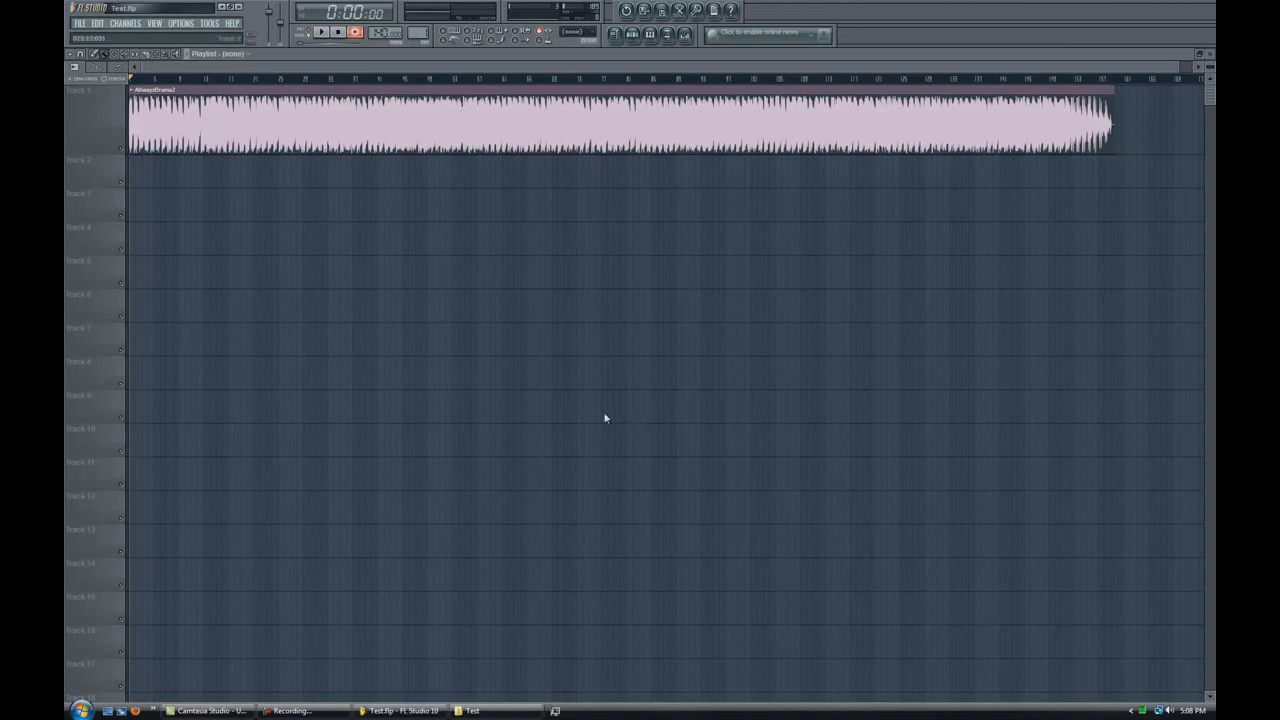
End the FL.exe process in Windows Task Manager and minimise the Task Manager window
key("ctrl+shift+Escape")
left_click(395, 240)
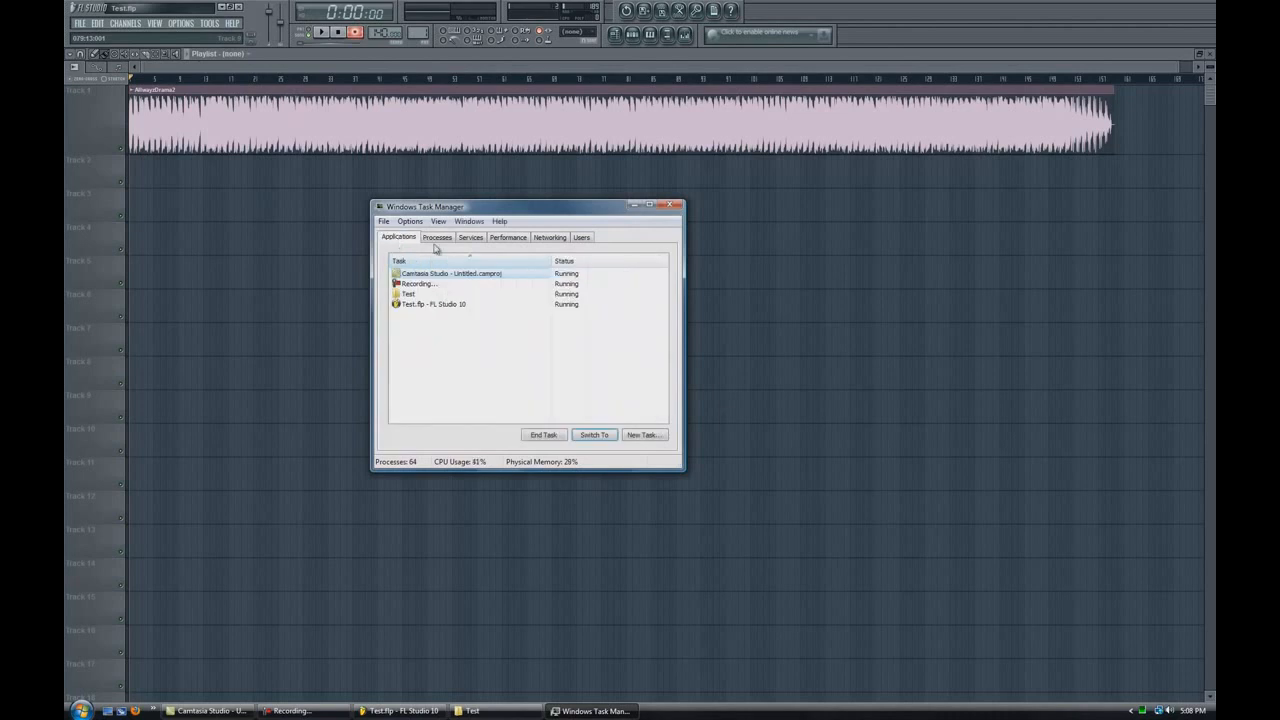
left_click(438, 239)
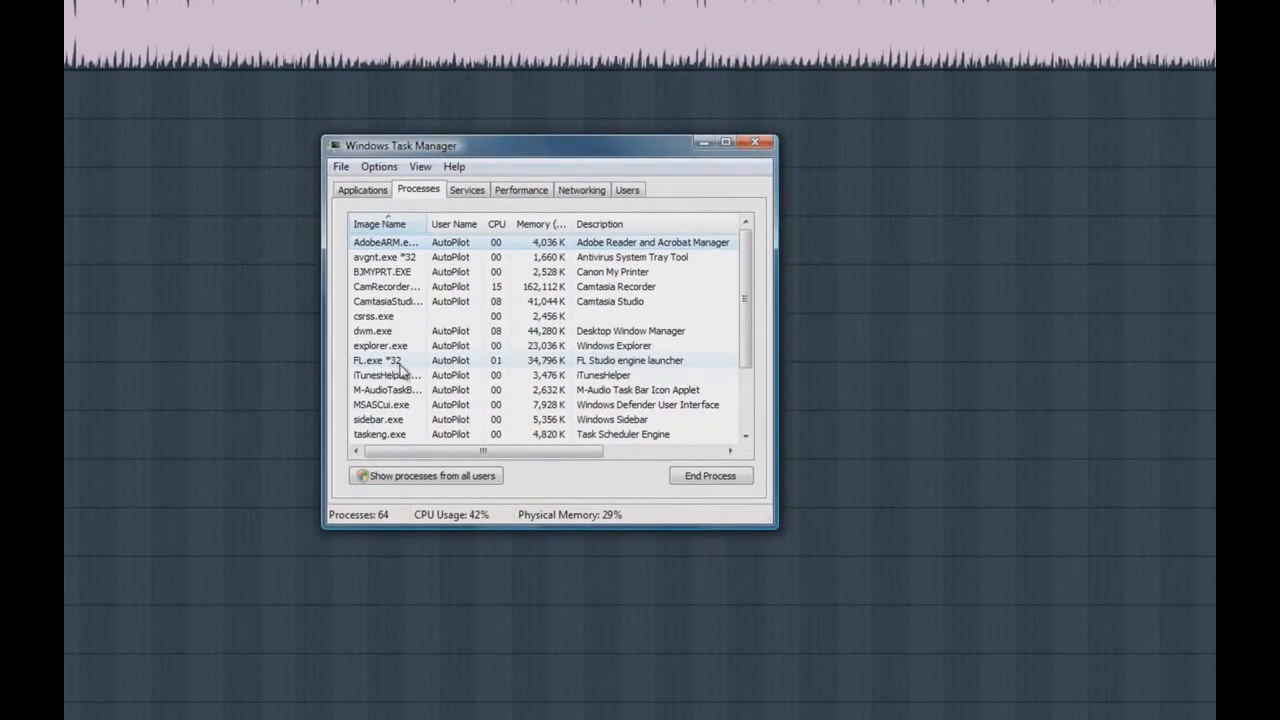
left_click(378, 362)
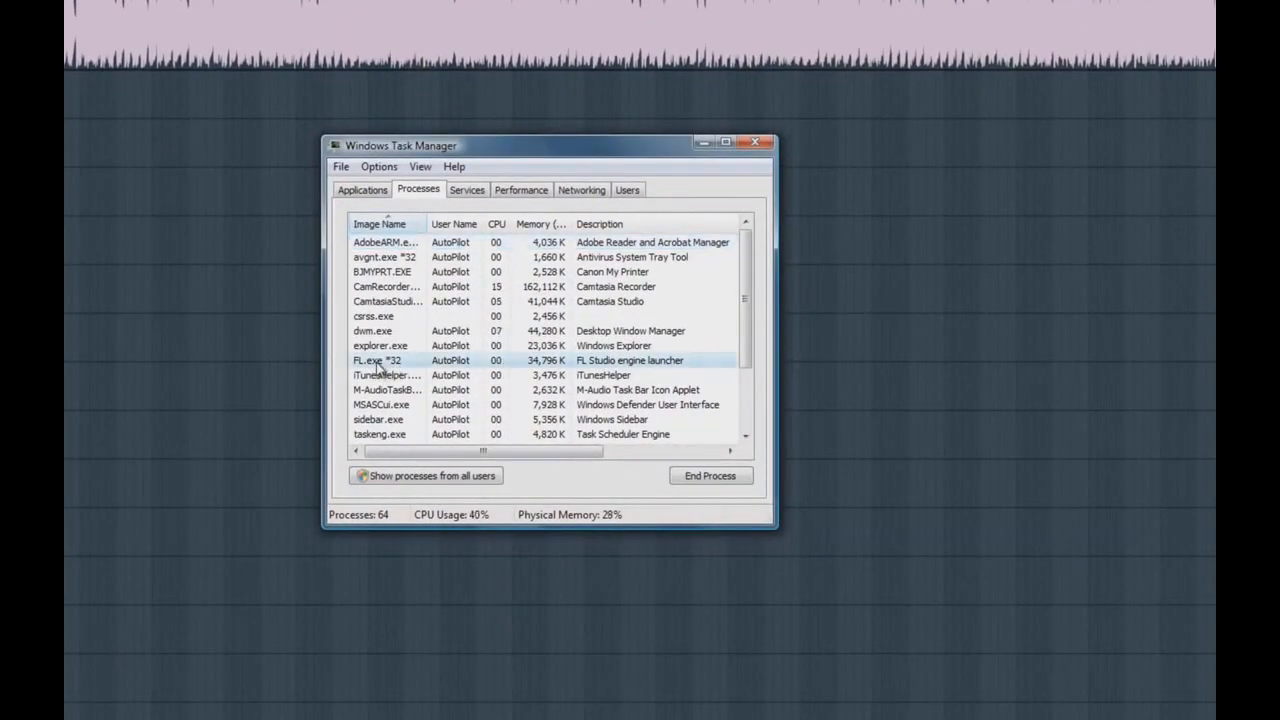
left_click(714, 477)
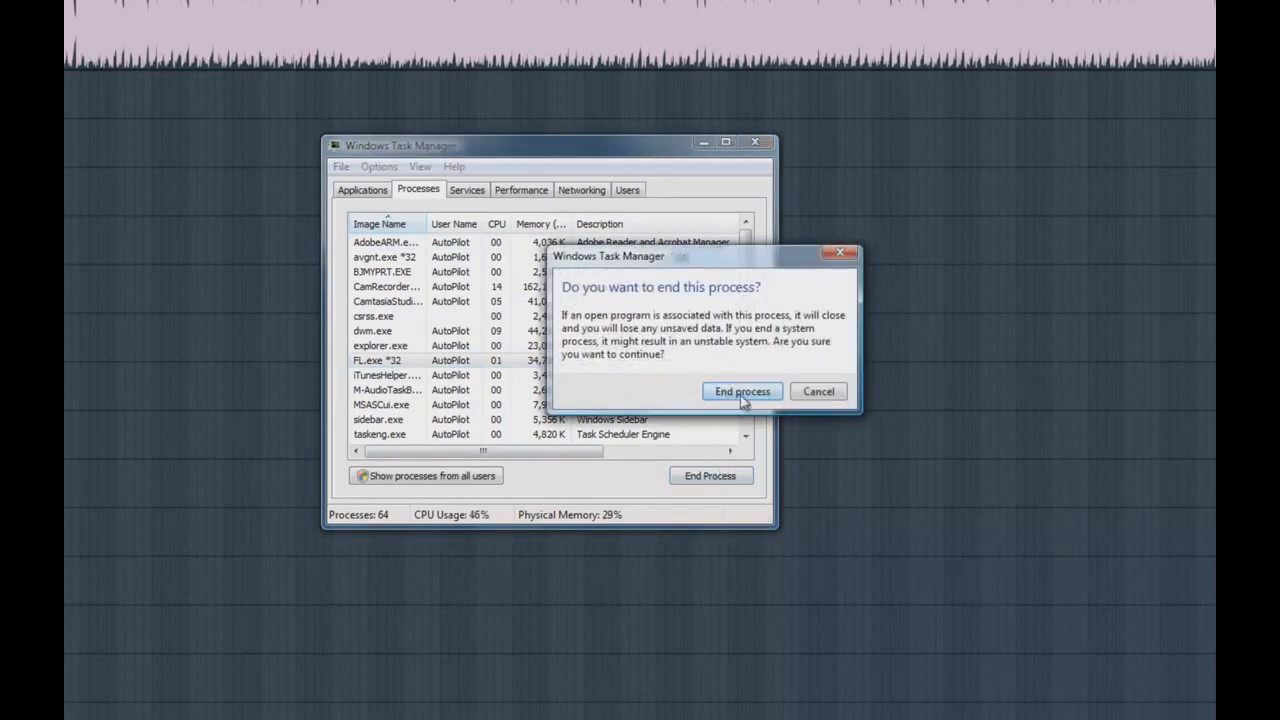
left_click(741, 396)
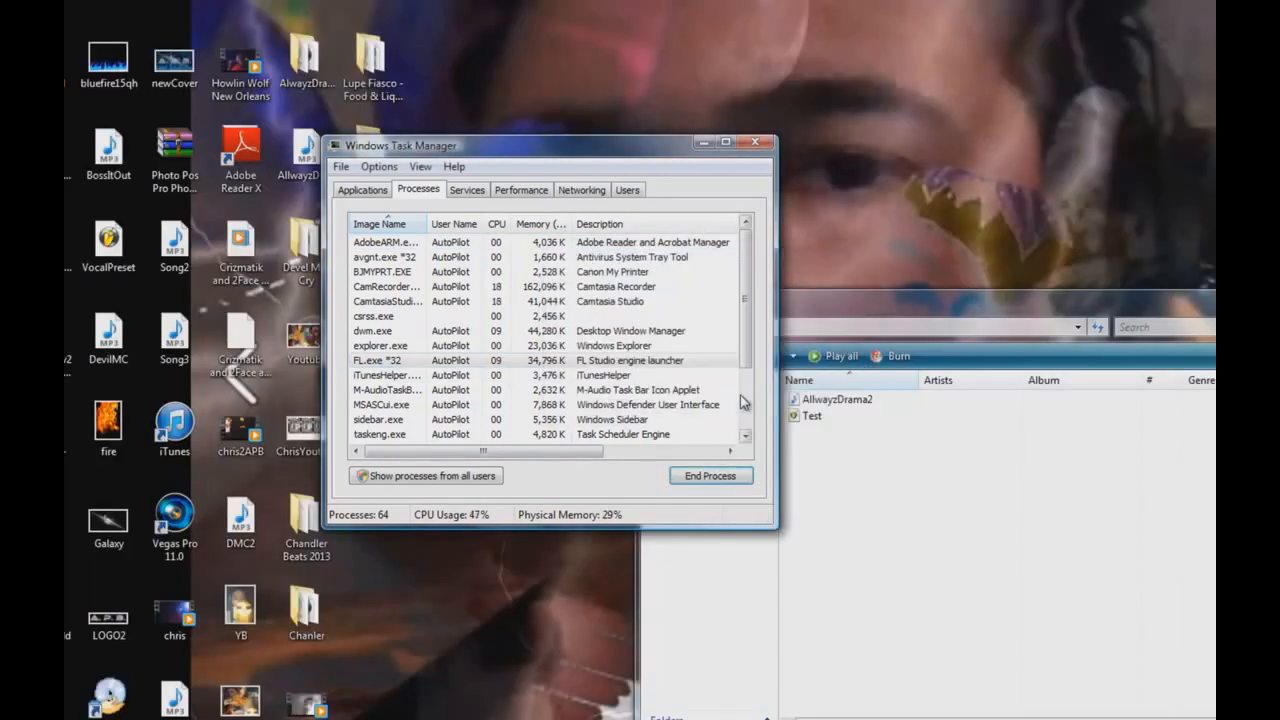
left_click(705, 143)
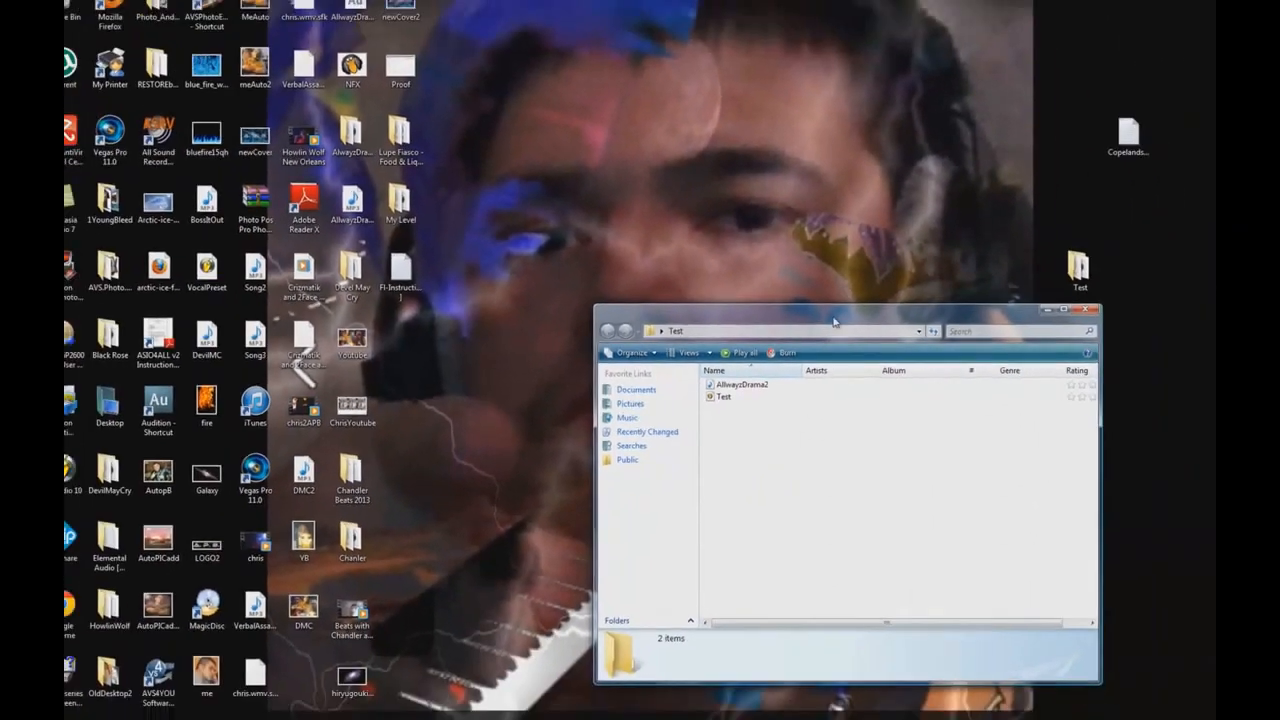
Reopen the Test project in FL Studio from the Test folder and maximise its window
left_click_drag(948, 307, 697, 178)
double_click(530, 302)
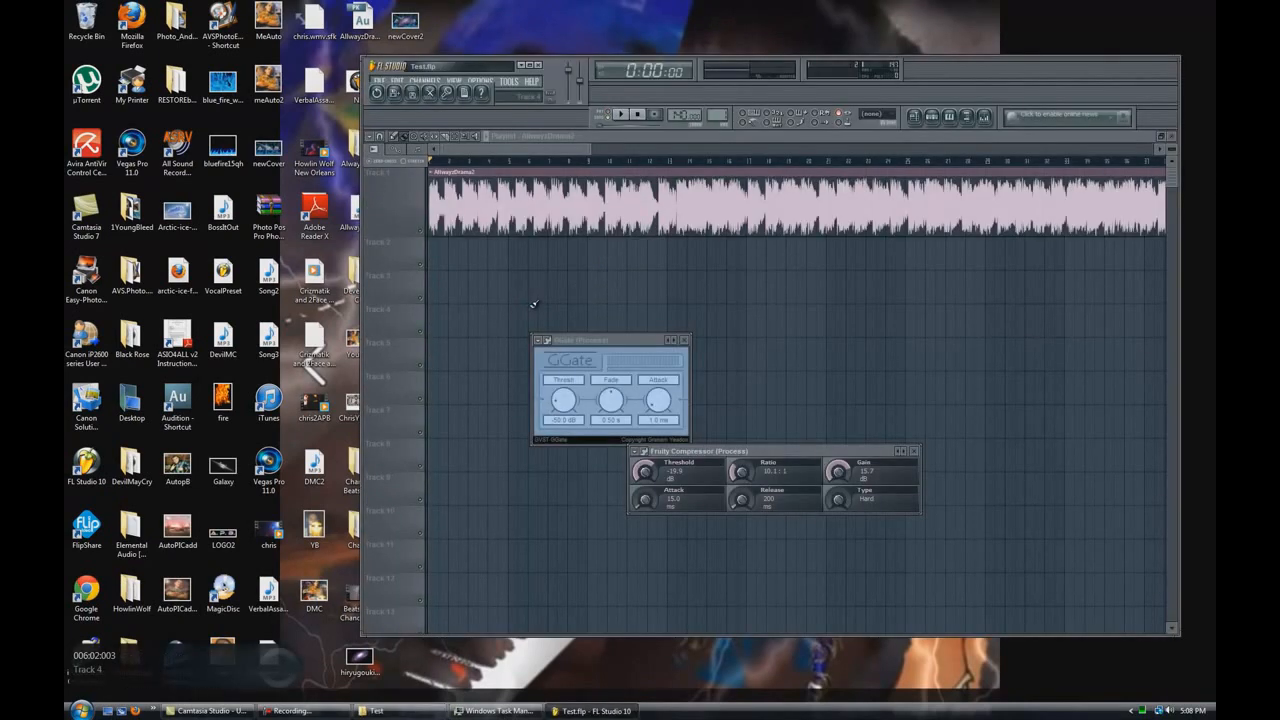
left_click(529, 65)
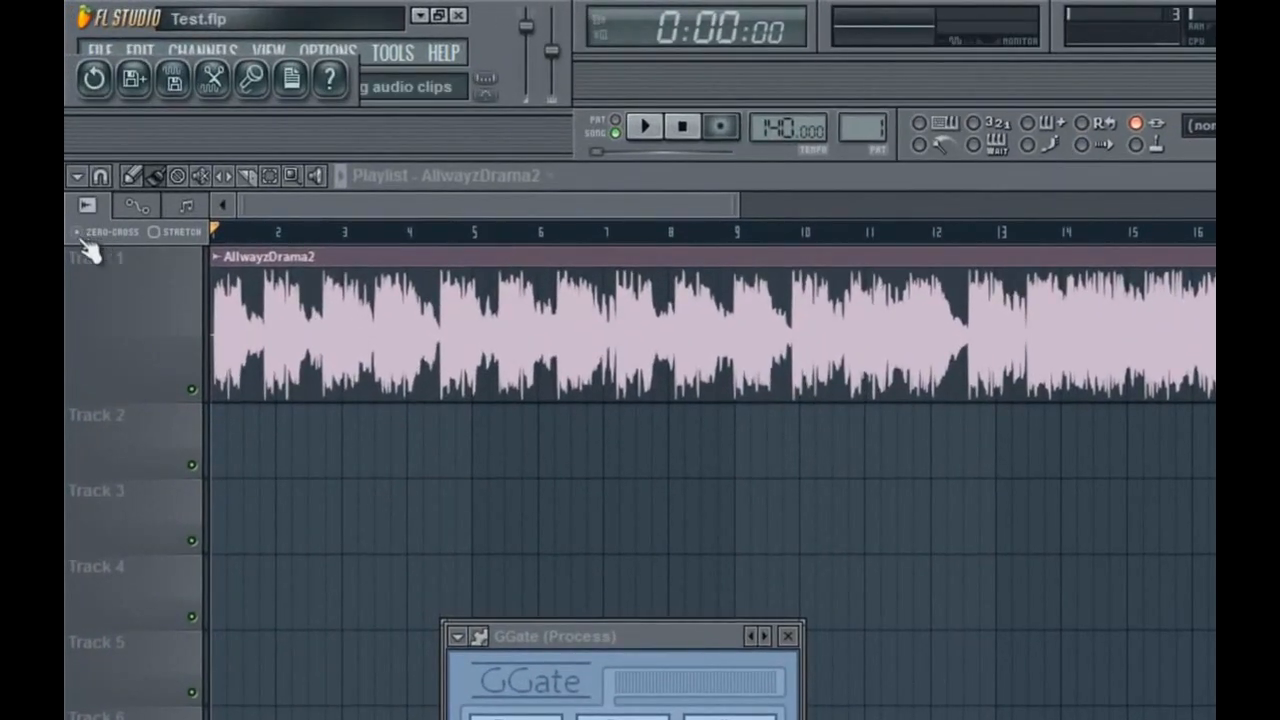
Clear the plugin windows away from the playlist and make Track 1 taller
left_click(165, 250)
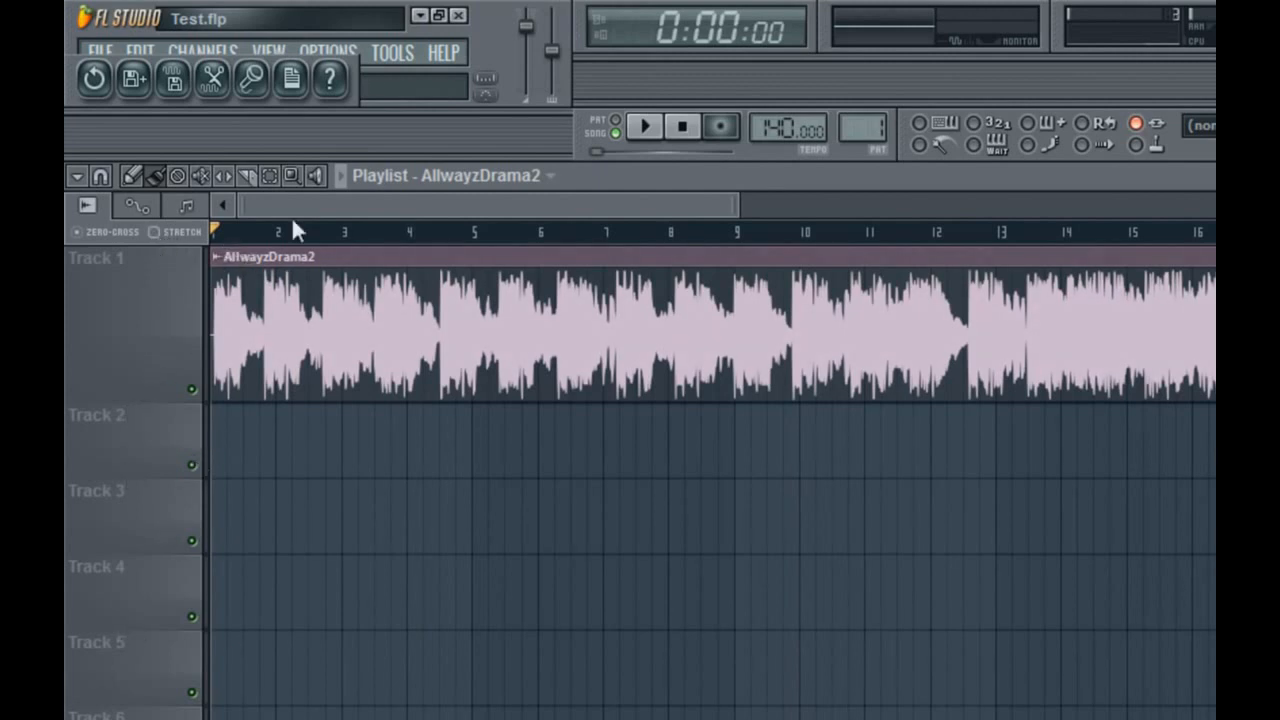
left_click_drag(470, 205, 436, 205)
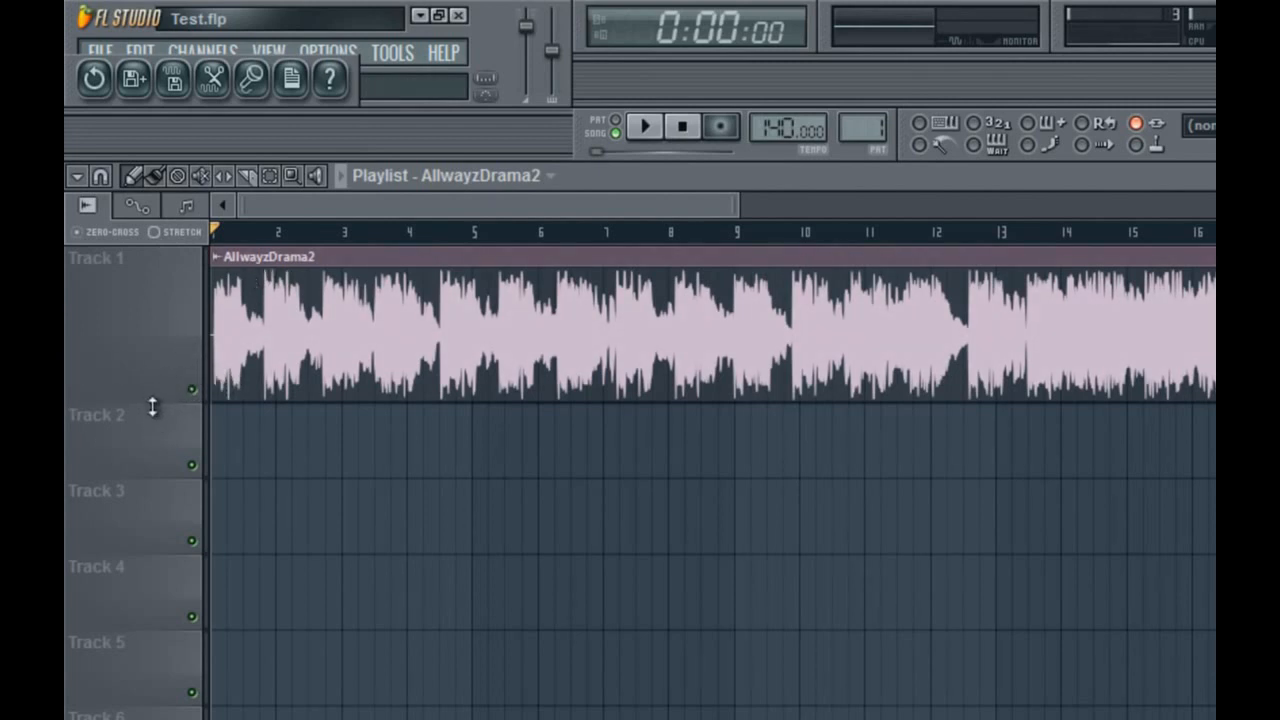
left_click_drag(151, 403, 171, 446)
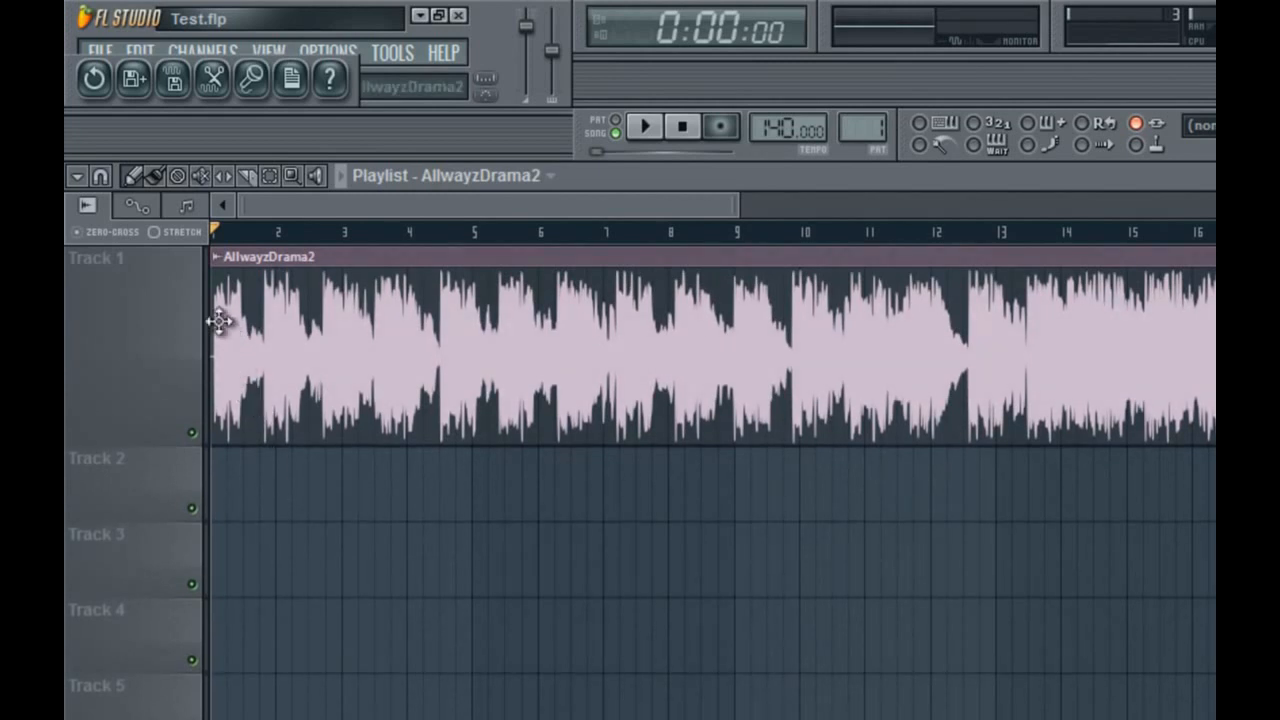
scroll(295, 252, "down", 5)
scroll(290, 248, "down", 1)
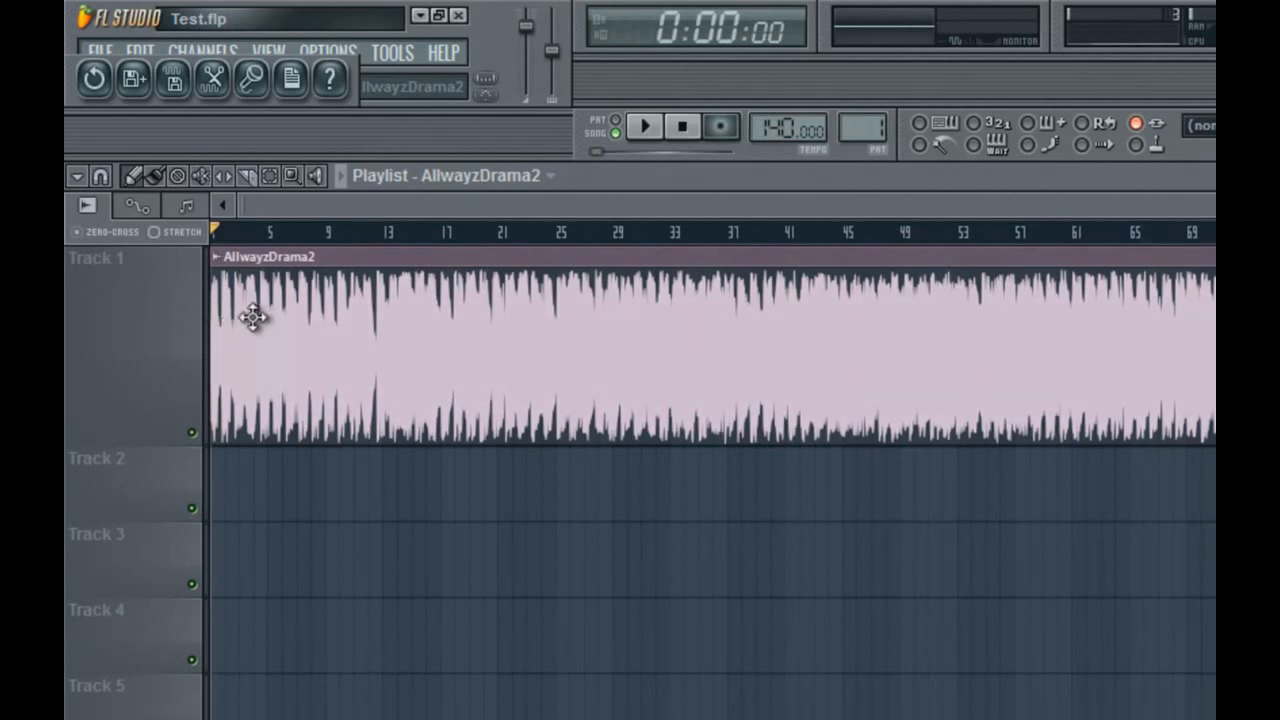
left_click_drag(214, 309, 183, 416)
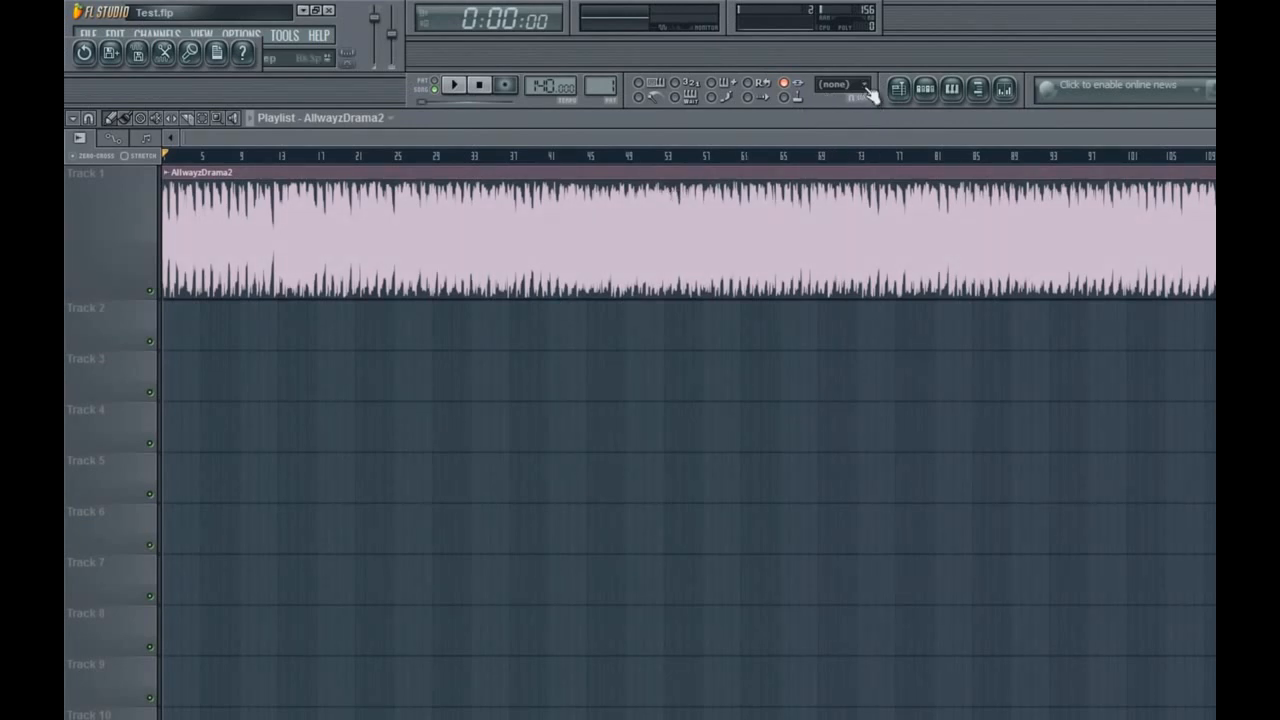
Switch the global snap setting to Line and back to (none)
left_click(864, 86)
left_click(846, 141)
left_click(855, 87)
left_click(849, 104)
left_click(866, 90)
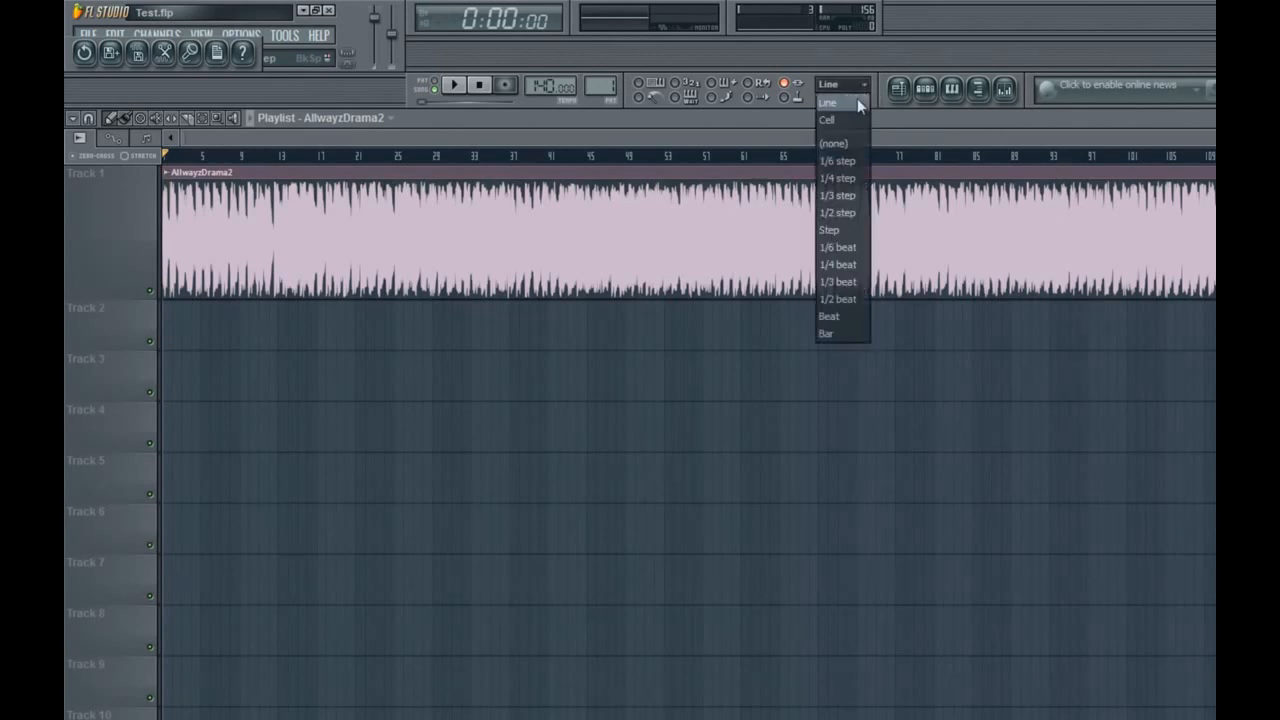
left_click(846, 142)
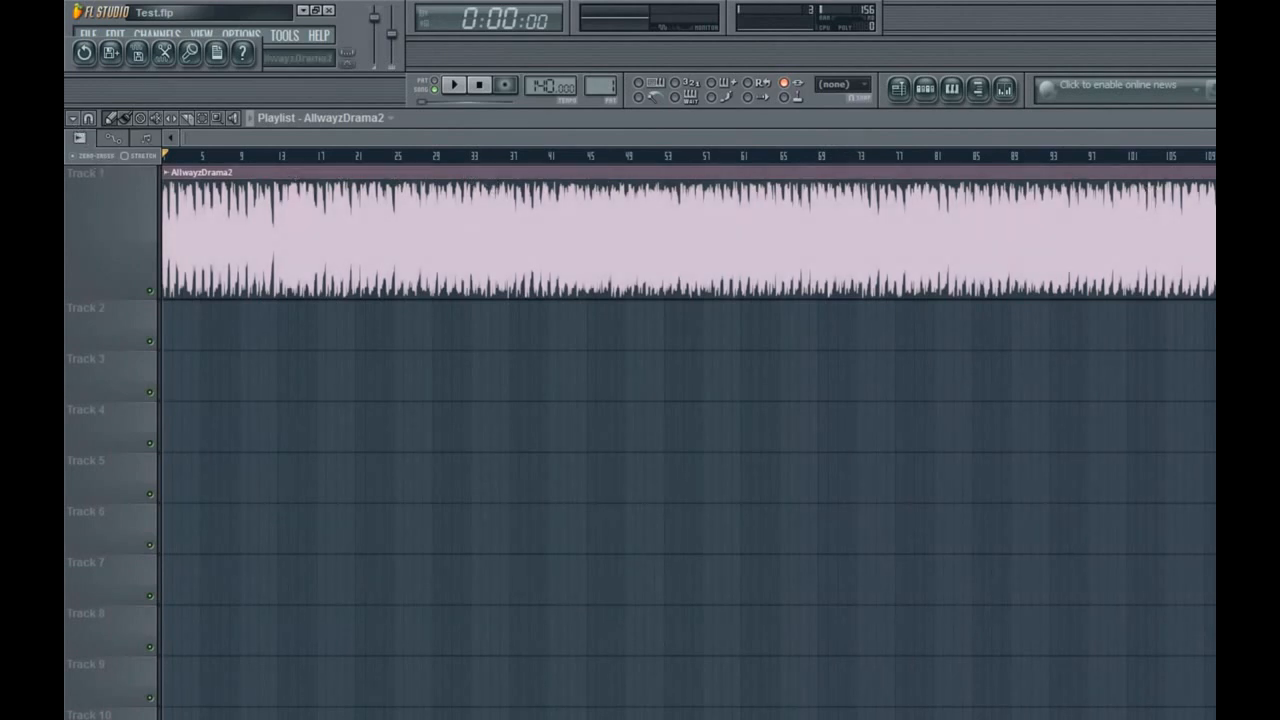
left_click_drag(1049, 191, 1093, 195)
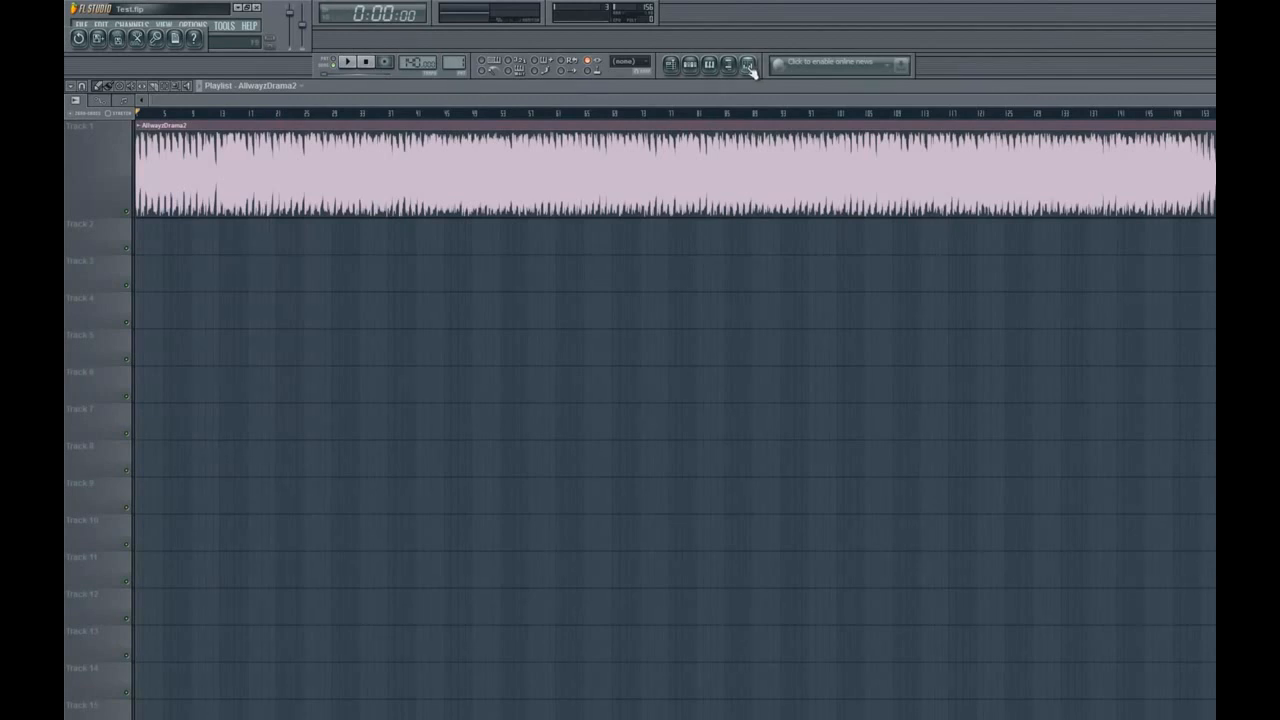
Open the mixer, move it to a clear spot over the playlist and arm the Landing track for recording
left_click(748, 65)
left_click_drag(537, 348, 830, 345)
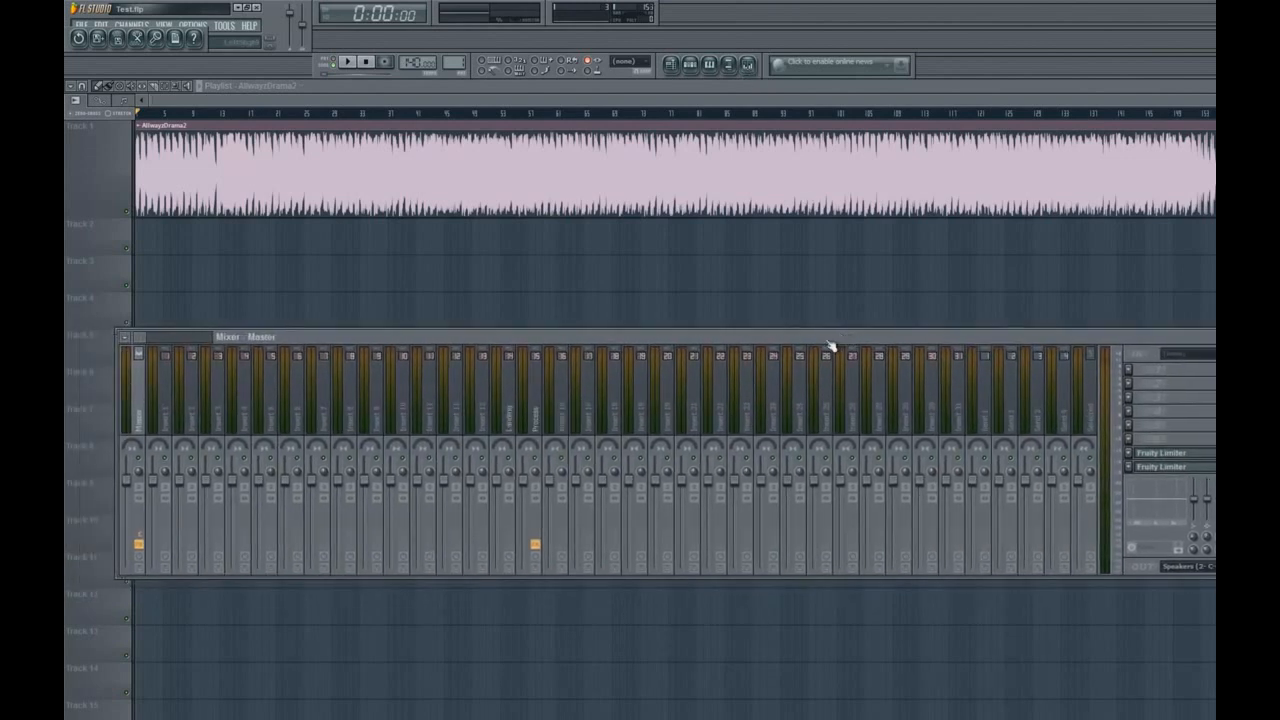
left_click(508, 566)
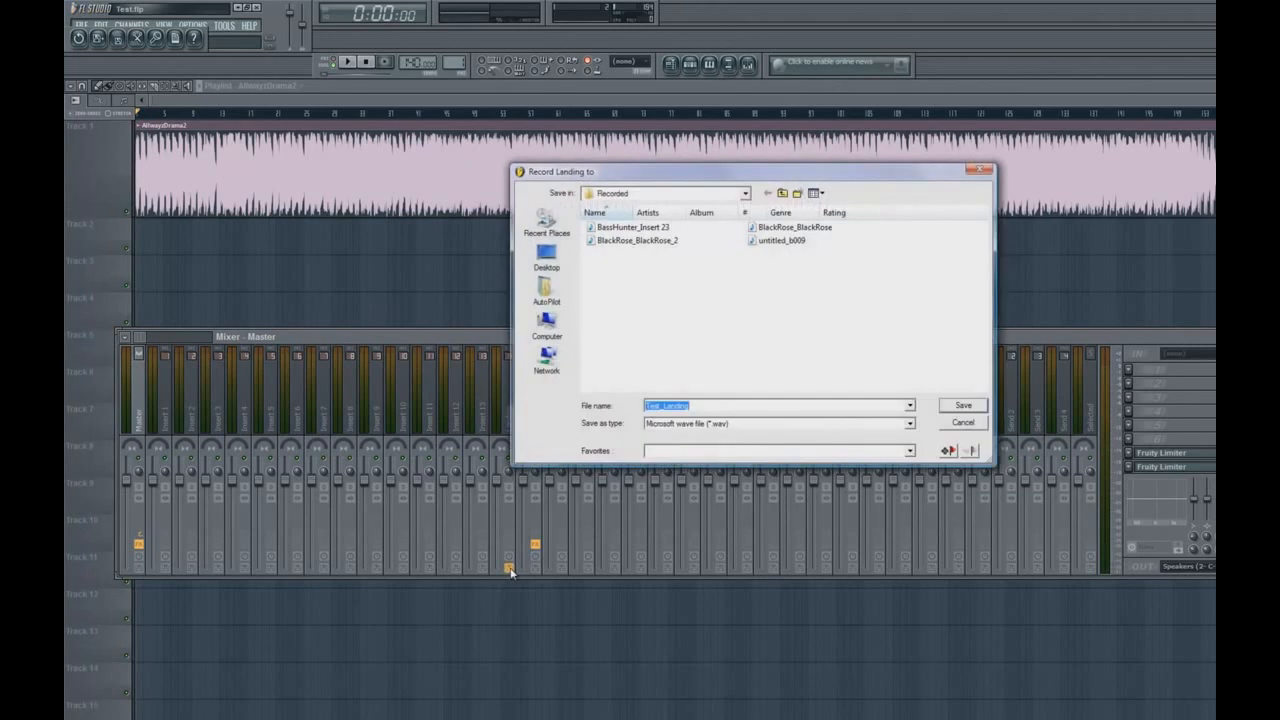
Set the Landing recording to be saved in the Desktop's Test folder under the file name session2
left_click(547, 258)
left_click_drag(984, 258, 984, 345)
double_click(605, 378)
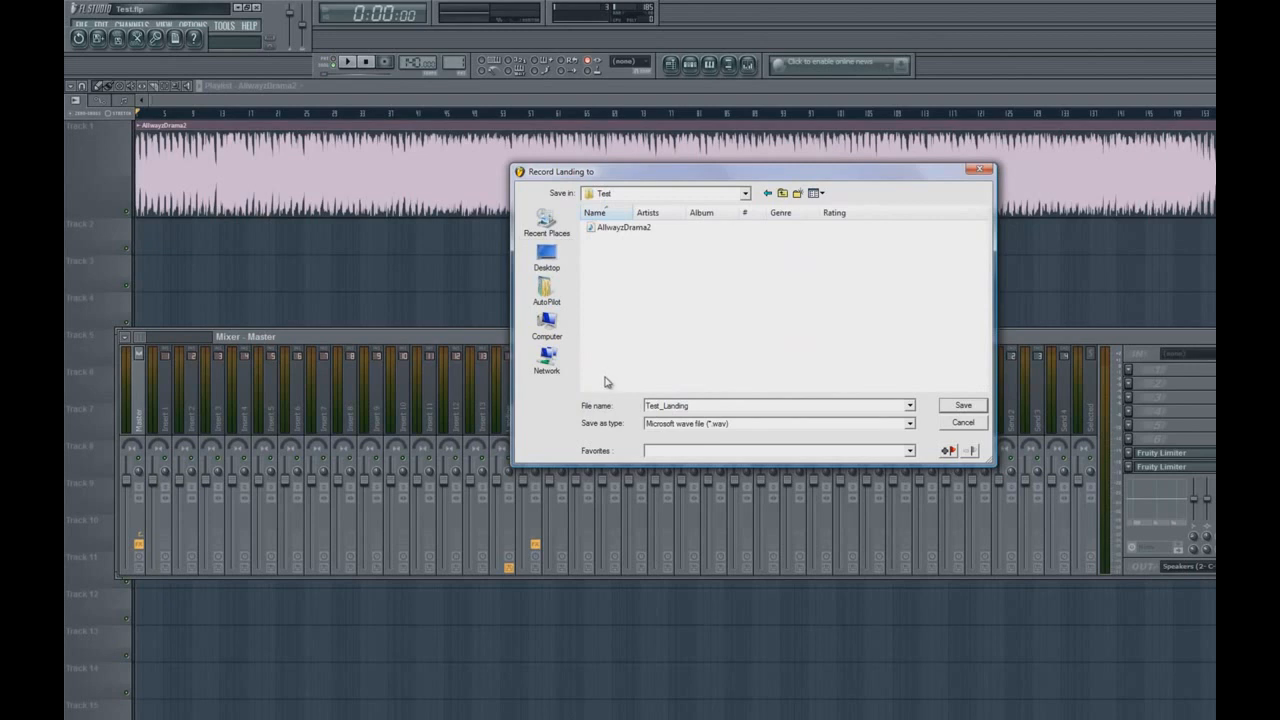
double_click(694, 406)
key("BackSpace")
type("session2")
key("Return")
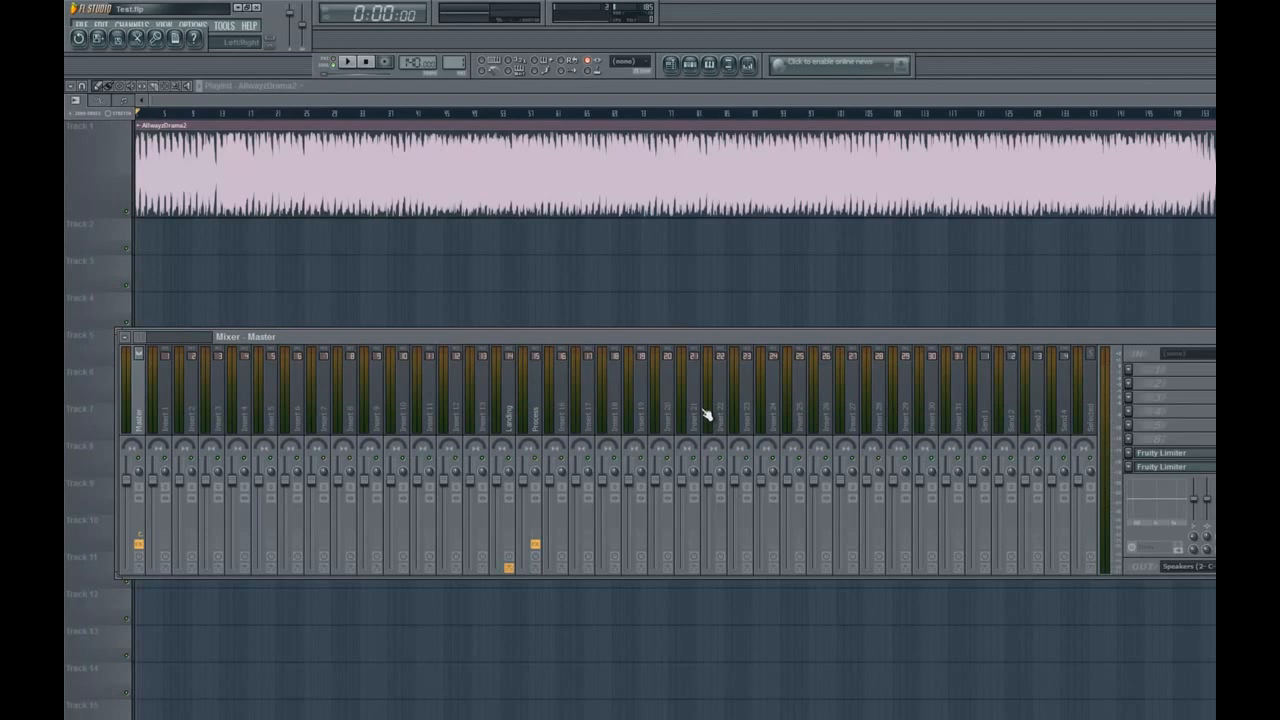
Enable record mode on the transport and review the recording filter options
left_click(387, 62)
right_click(383, 65)
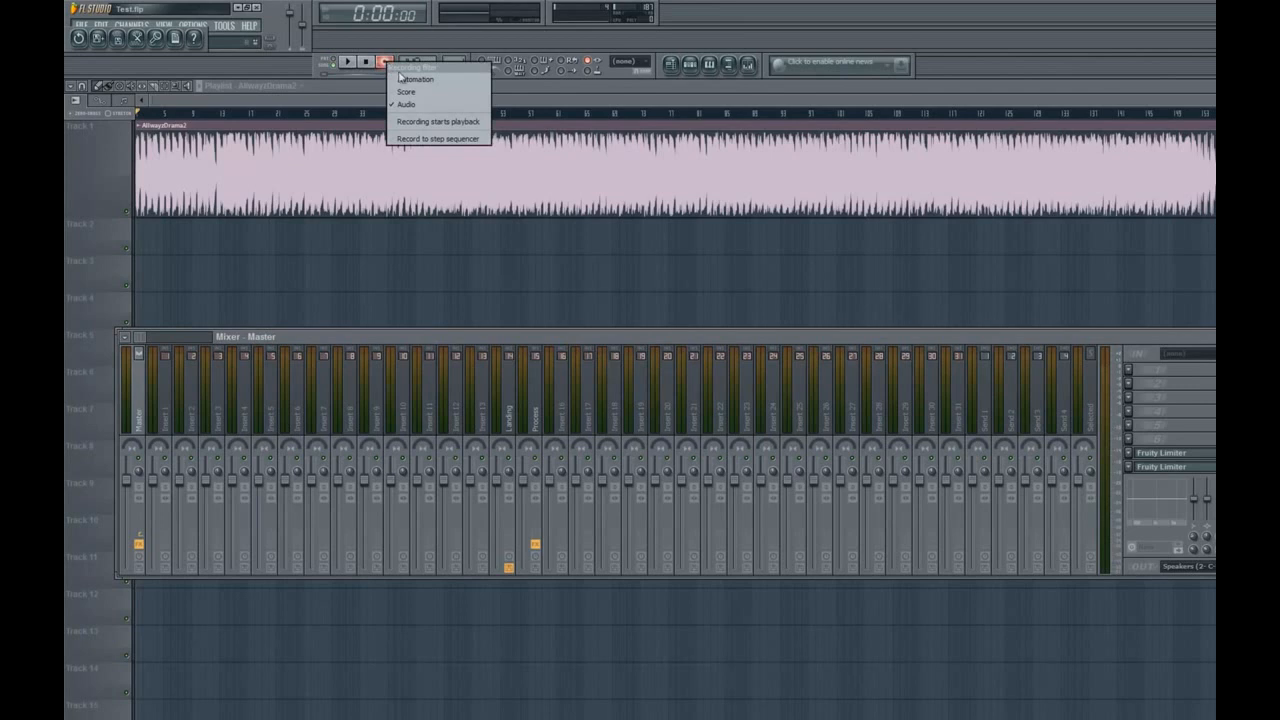
left_click(576, 107)
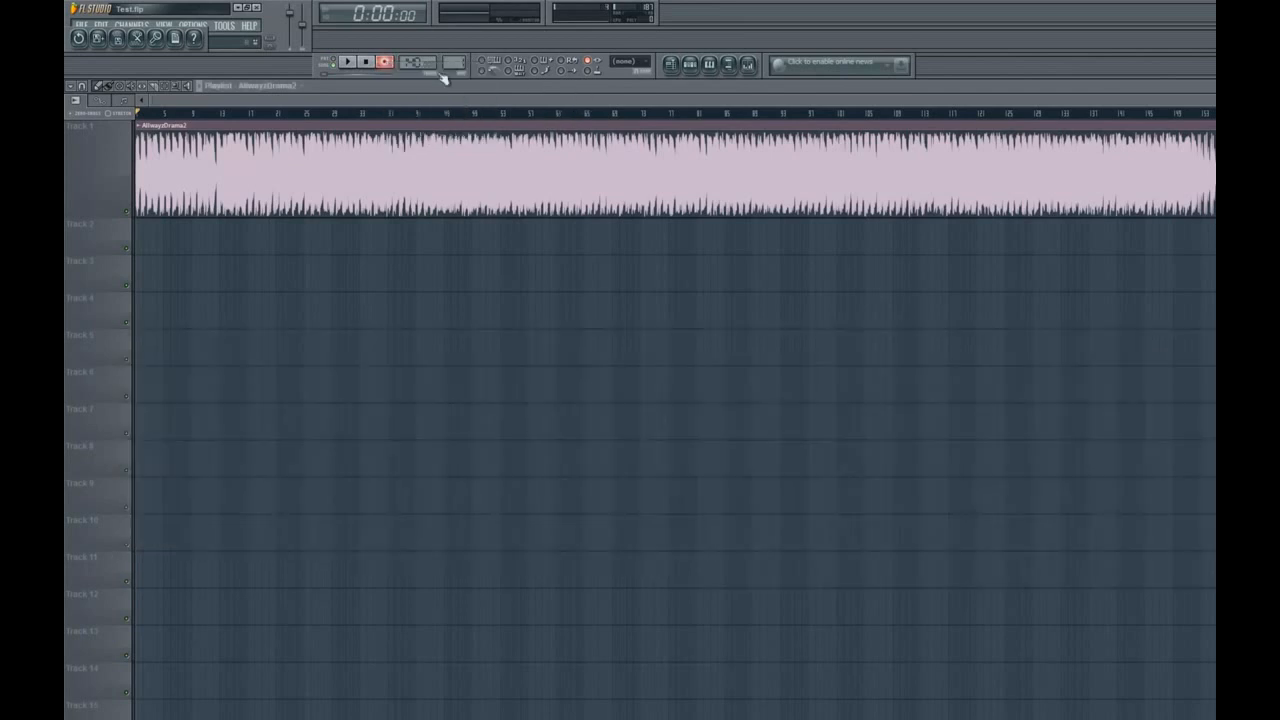
Record a short session2 take from the start of the song and stop the transport after about four seconds
left_click(348, 62)
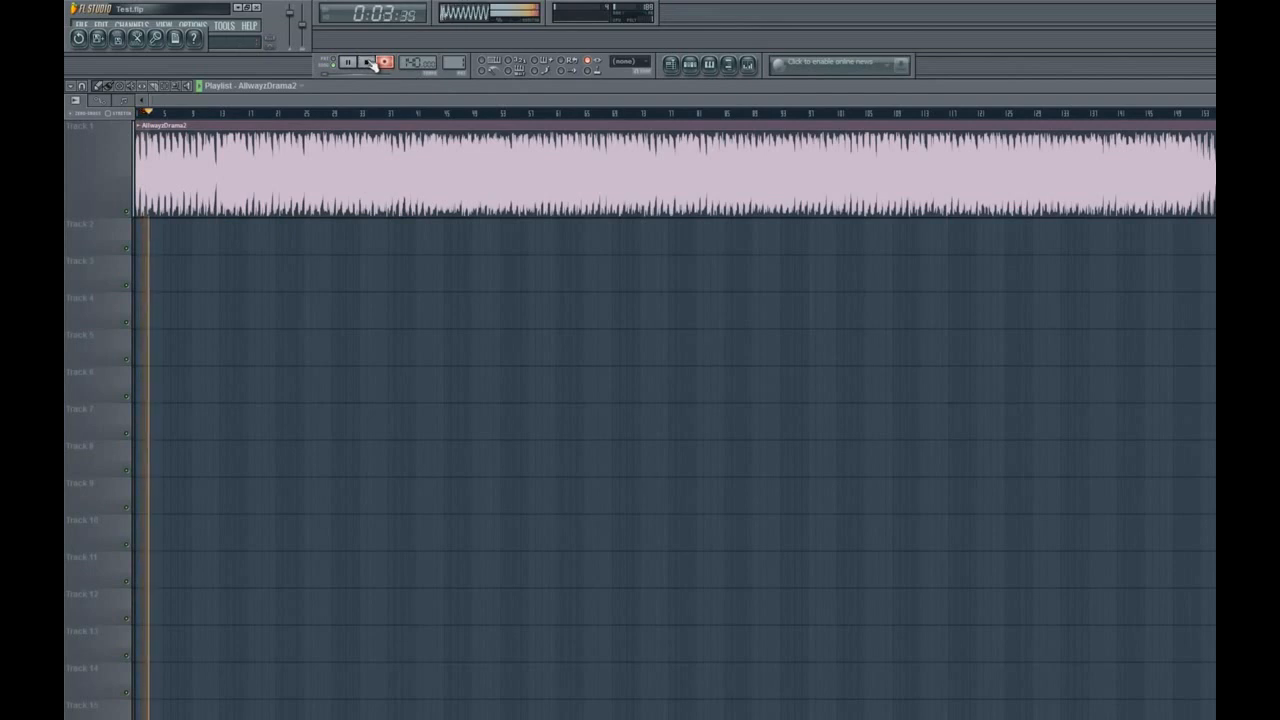
left_click(368, 62)
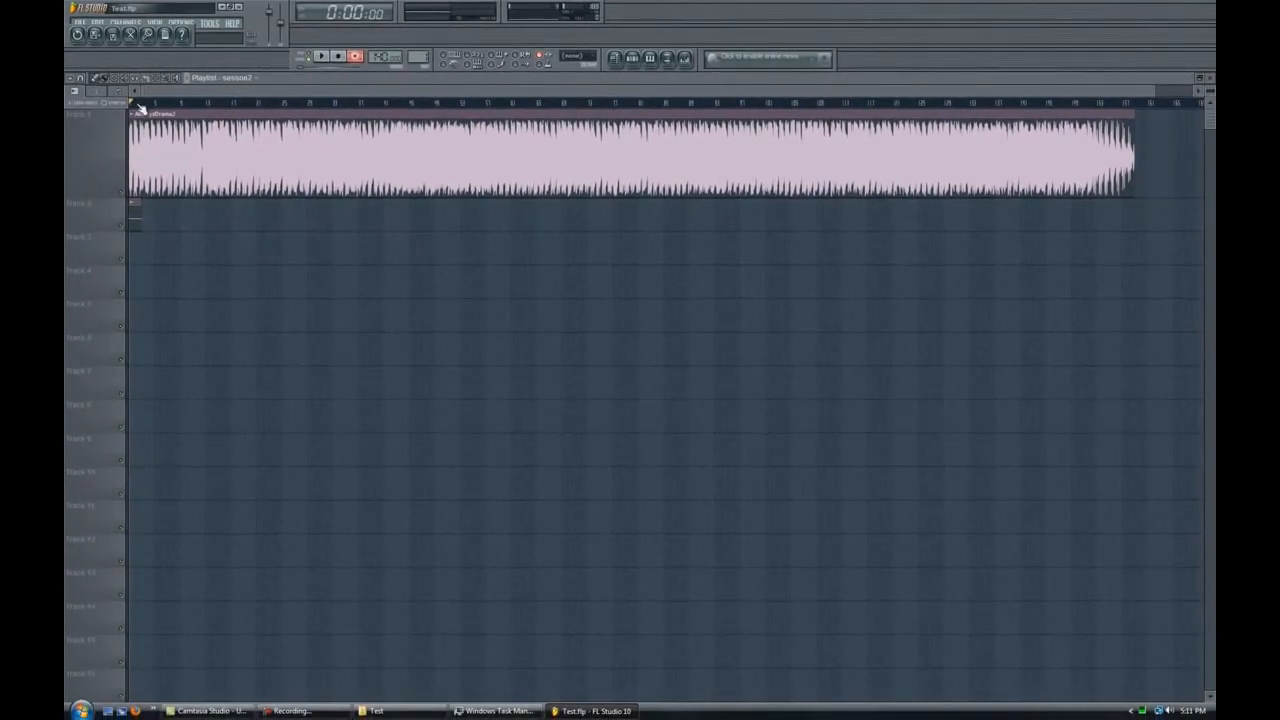
Reduce the height of Track 1 and enlarge Track 2 to get a closer look at the session2 clip
scroll(140, 106, "up", 4)
scroll(141, 107, "up", 5)
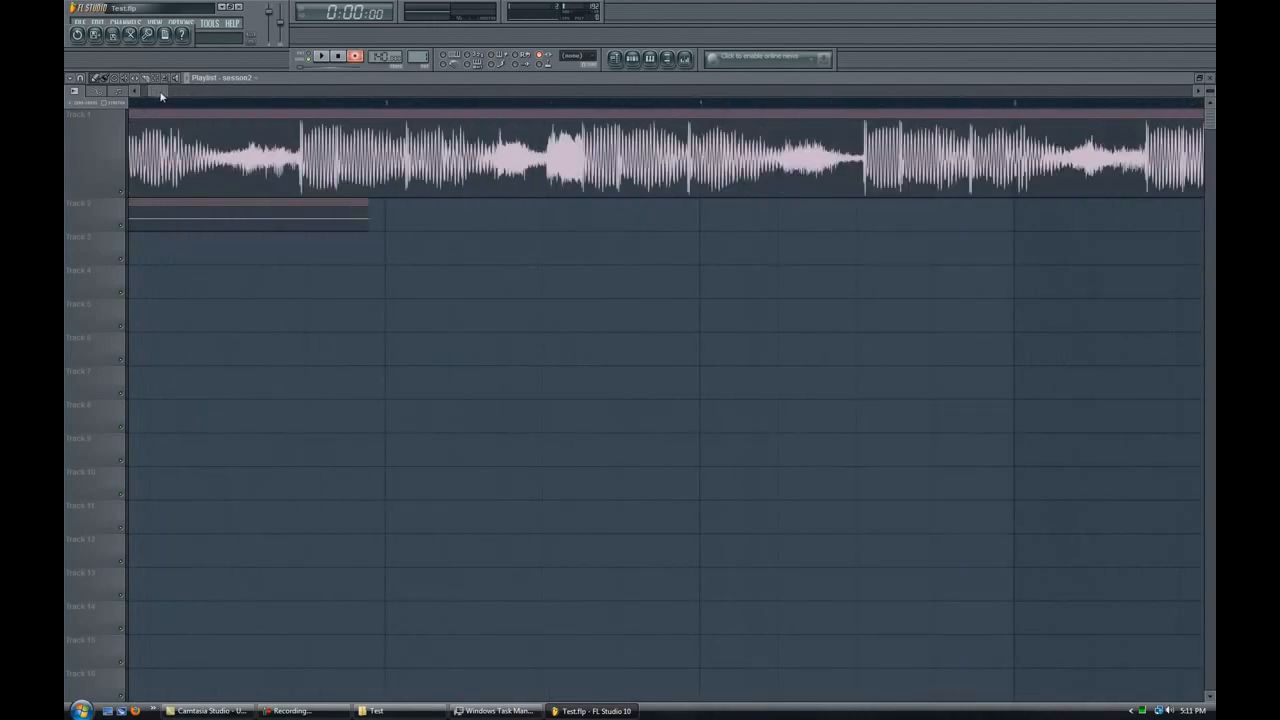
scroll(155, 97, "up", 6)
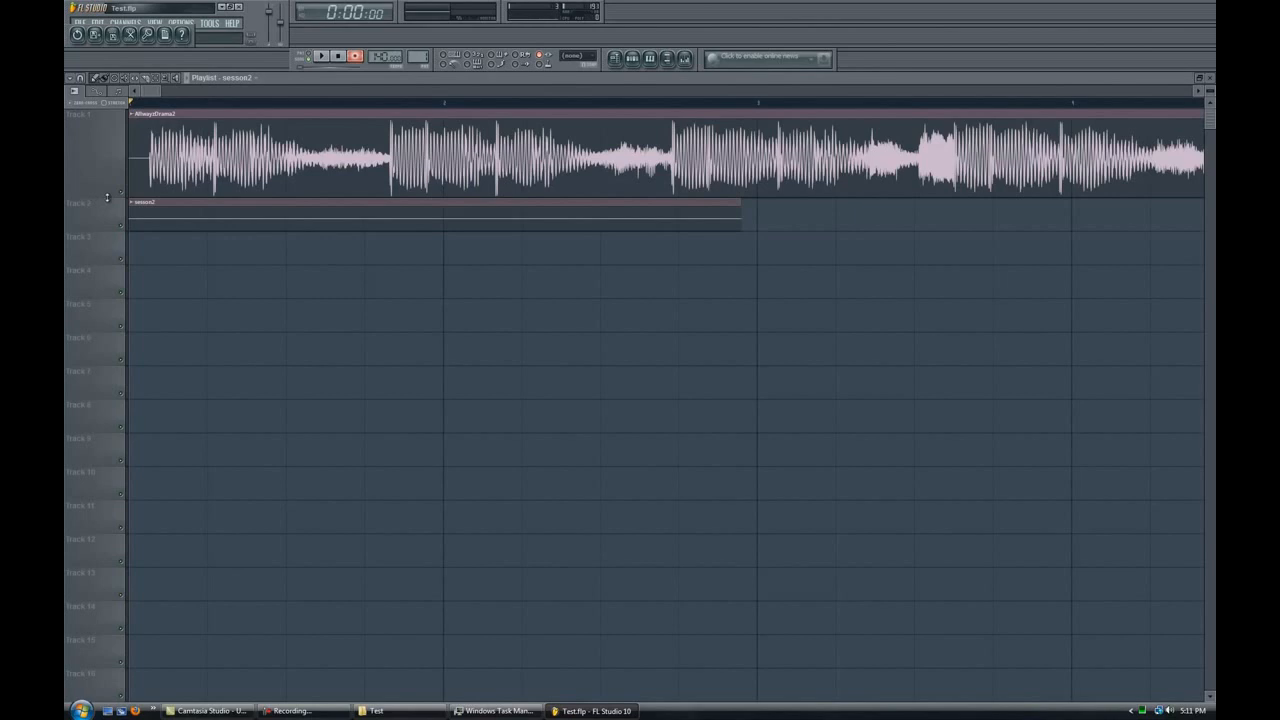
left_click_drag(107, 197, 108, 148)
left_click_drag(108, 146, 112, 300)
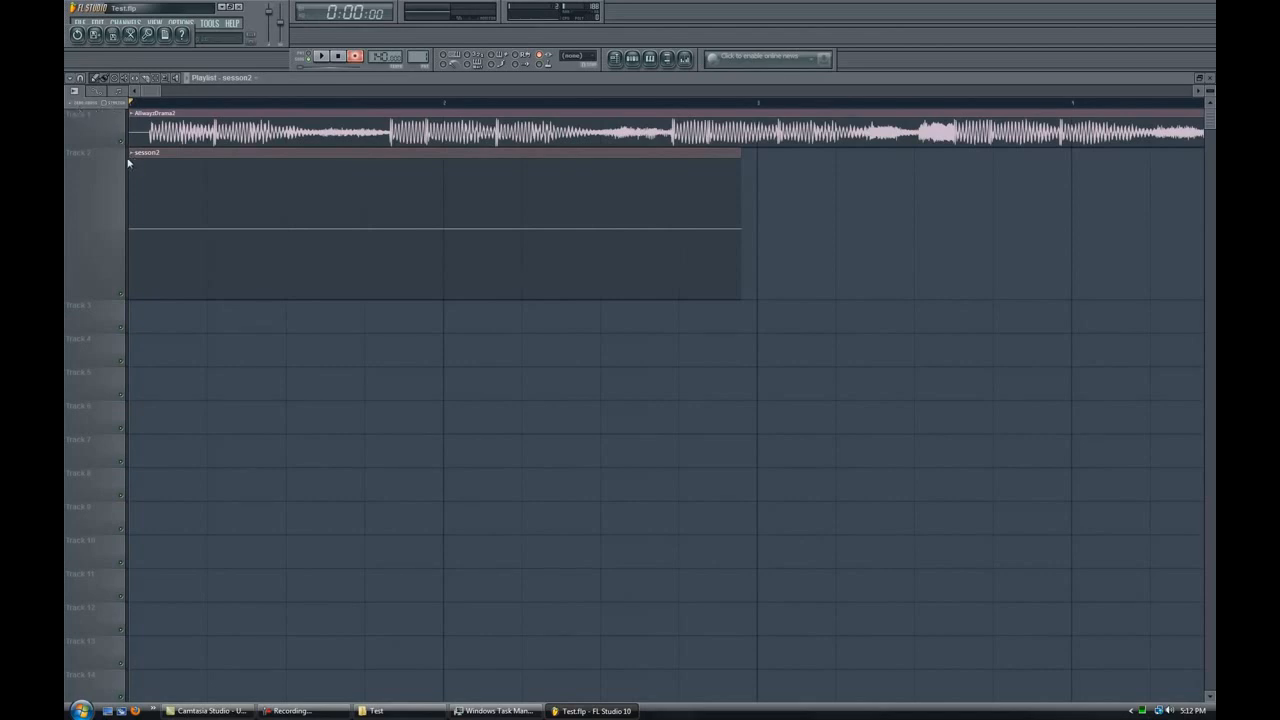
Trim the session2 clip from both ends, and extend its start back to the beginning of the playlist
left_click_drag(128, 155, 257, 177)
left_click_drag(740, 157, 669, 157)
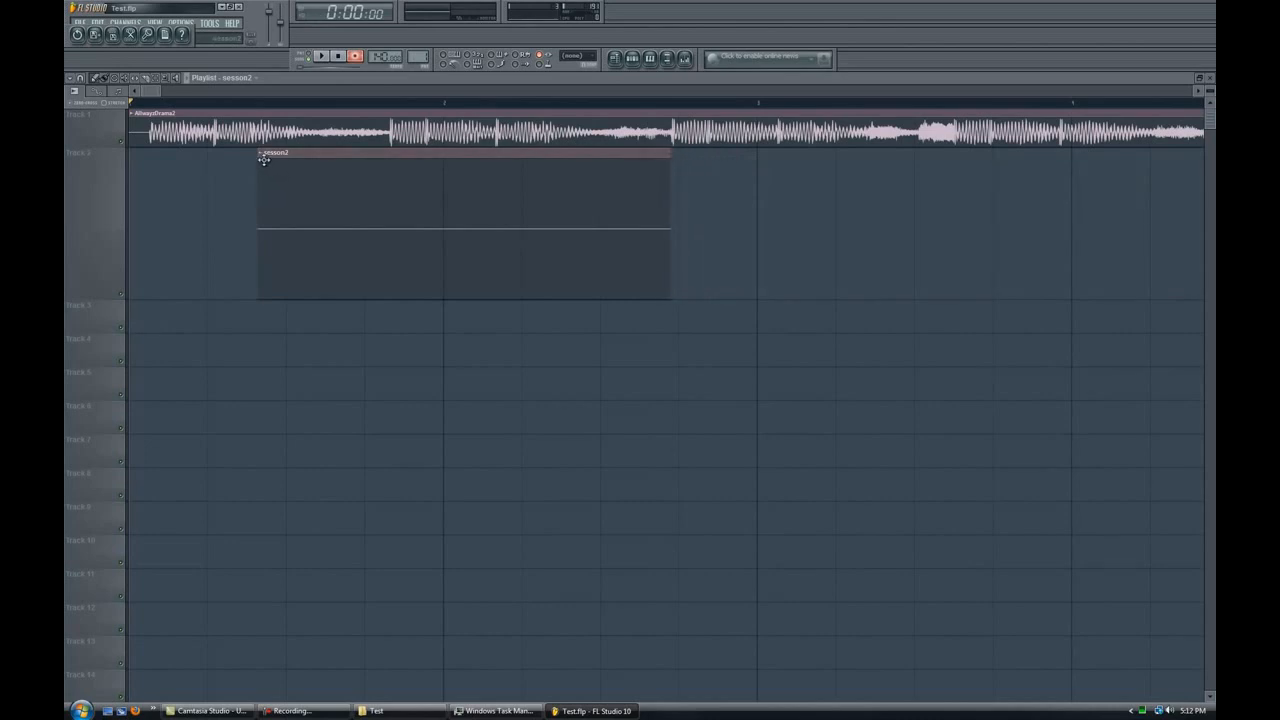
left_click_drag(257, 157, 120, 167)
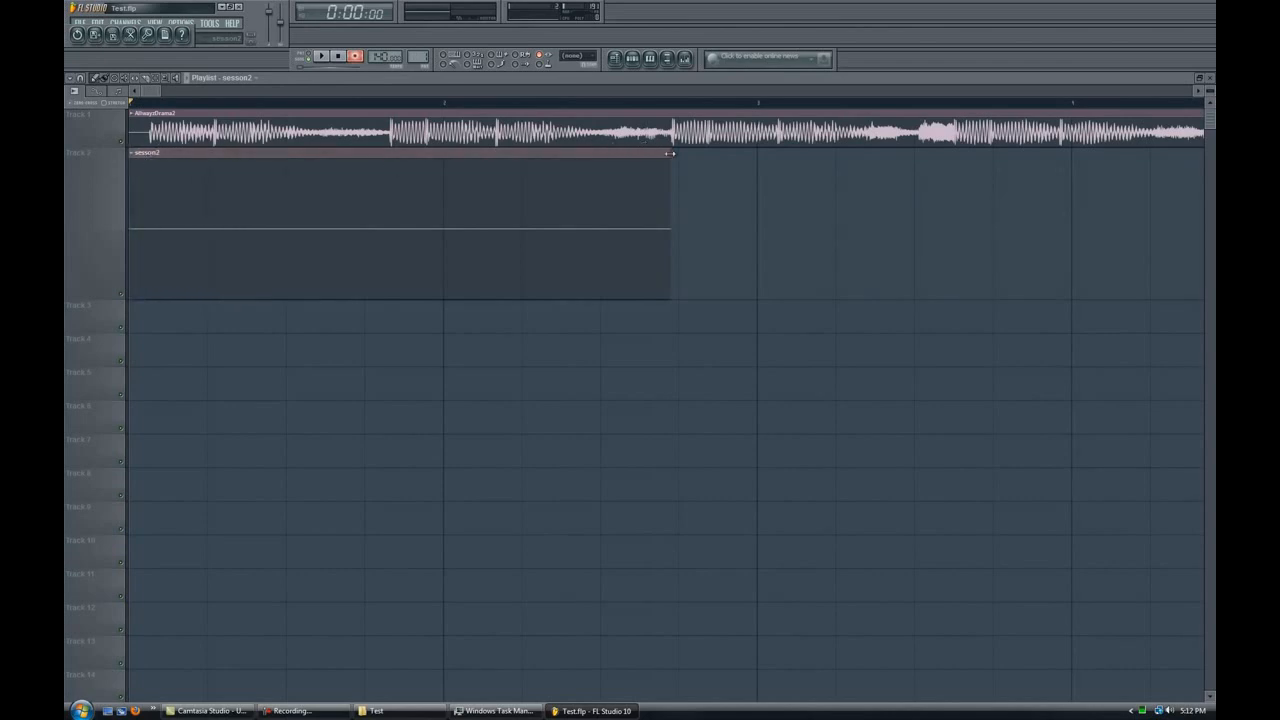
Slice the session2 clip on Track 2 into seven pieces
left_click(148, 79)
left_click_drag(234, 166, 229, 318)
left_click(96, 79)
mouse_move(317, 203)
left_mouse_down()
mouse_move(455, 215)
mouse_move(317, 203)
left_mouse_up()
left_click(152, 79)
left_click_drag(322, 202, 324, 230)
mouse_move(388, 196)
left_mouse_down()
mouse_move(390, 224)
mouse_move(445, 238)
left_mouse_up()
mouse_move(517, 205)
left_mouse_down()
mouse_move(518, 236)
mouse_move(572, 260)
left_mouse_up()
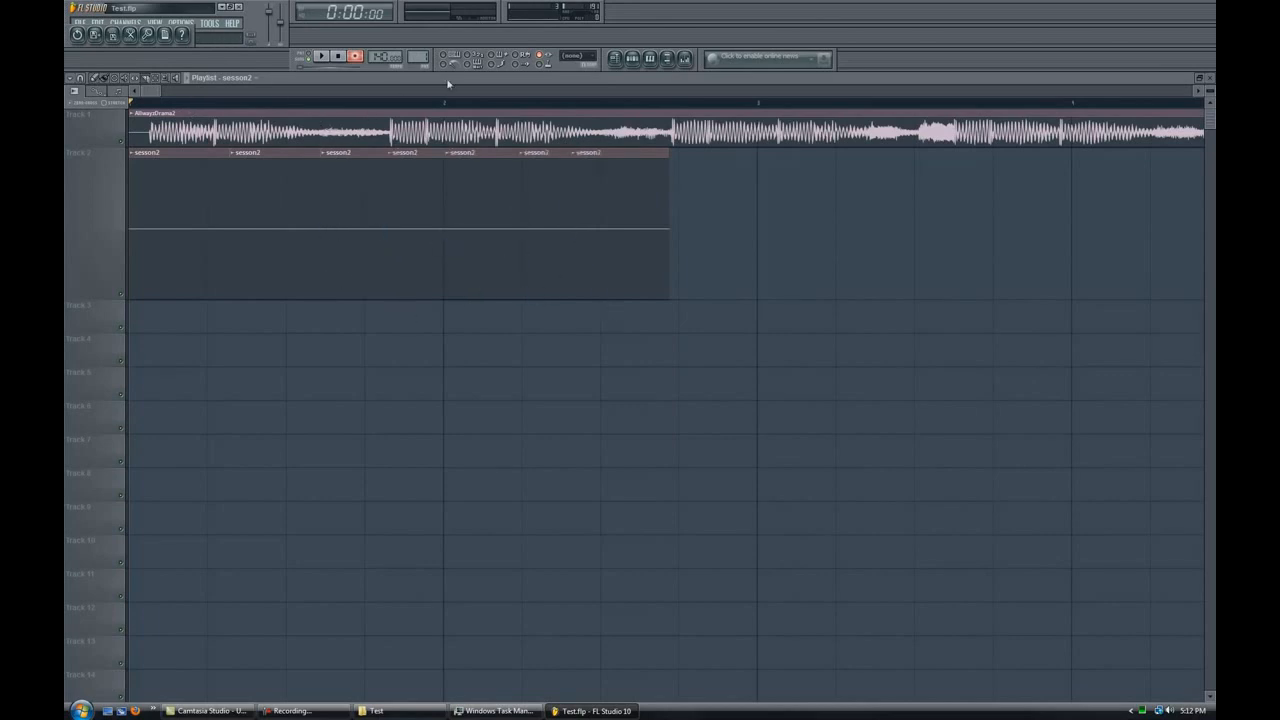
Turn off record mode, reduce the height of Track 2 and make Track 1 much taller
left_click(355, 56)
left_click_drag(105, 299, 107, 232)
left_click_drag(110, 146, 110, 426)
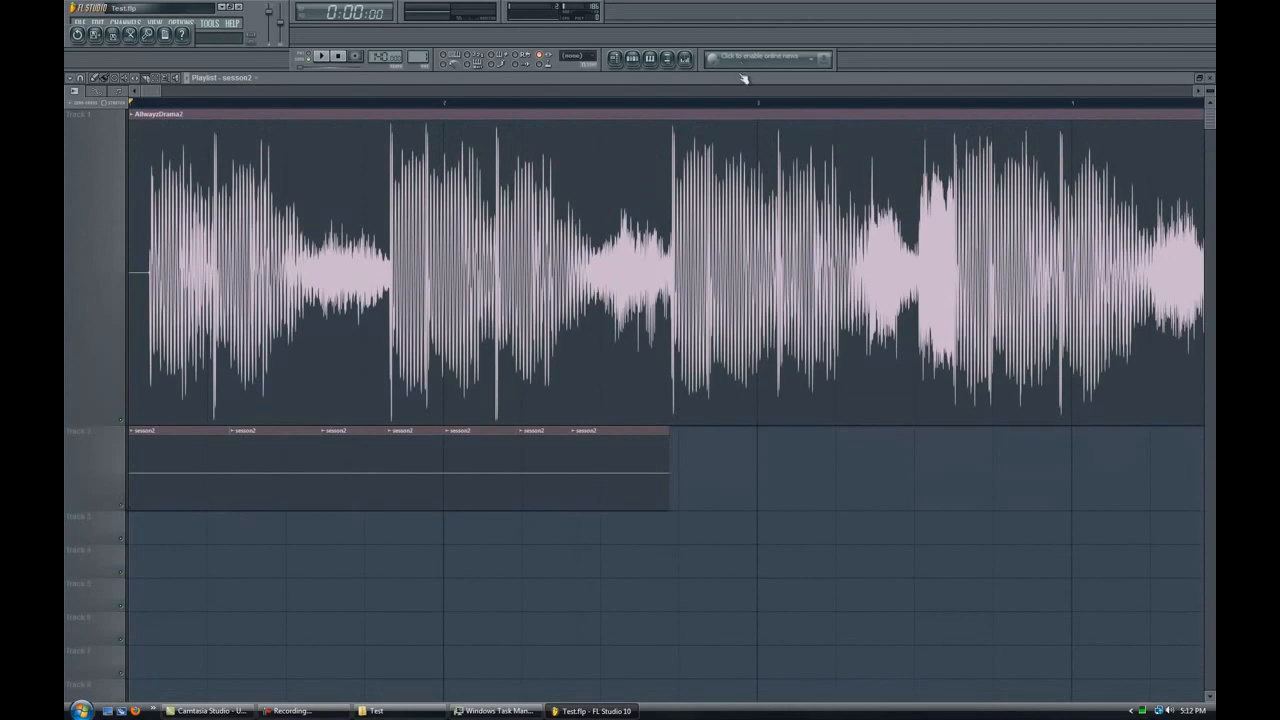
Slice a short section of AllwayzDrama2 out of Track 1 around bar 10 and move it down to Track 2
scroll(735, 108, "down", 8)
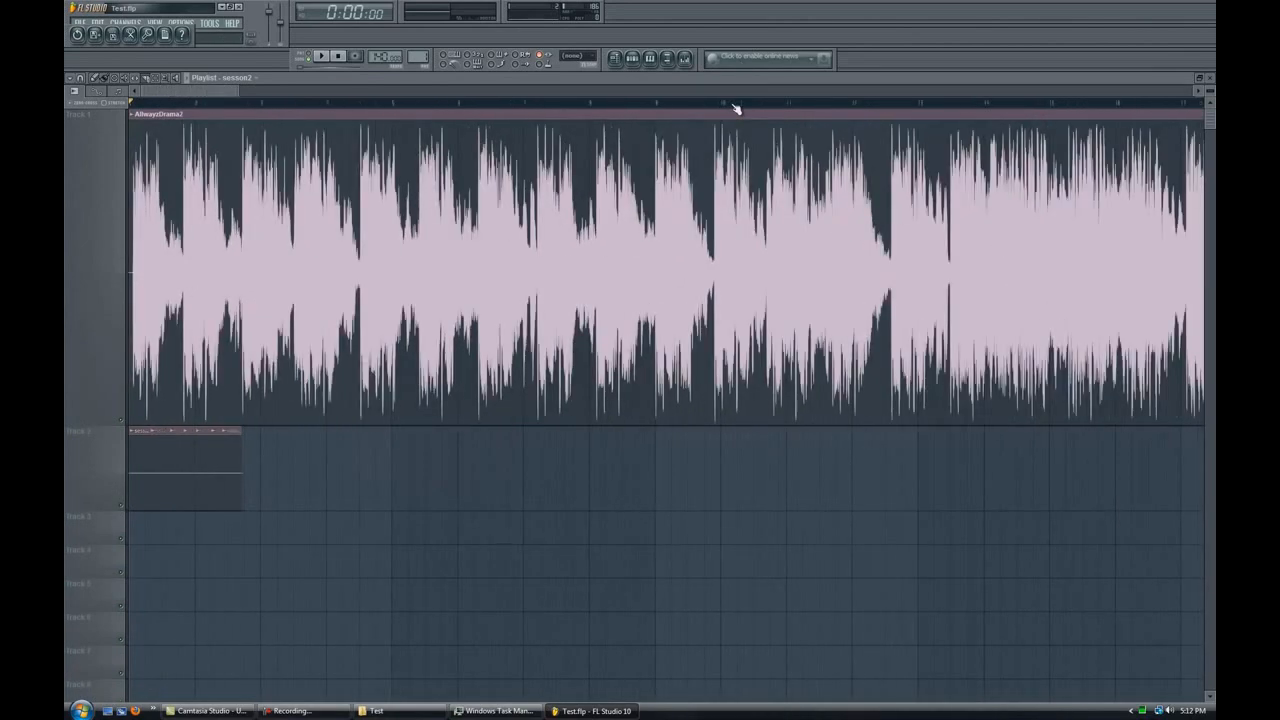
scroll(735, 108, "down", 2)
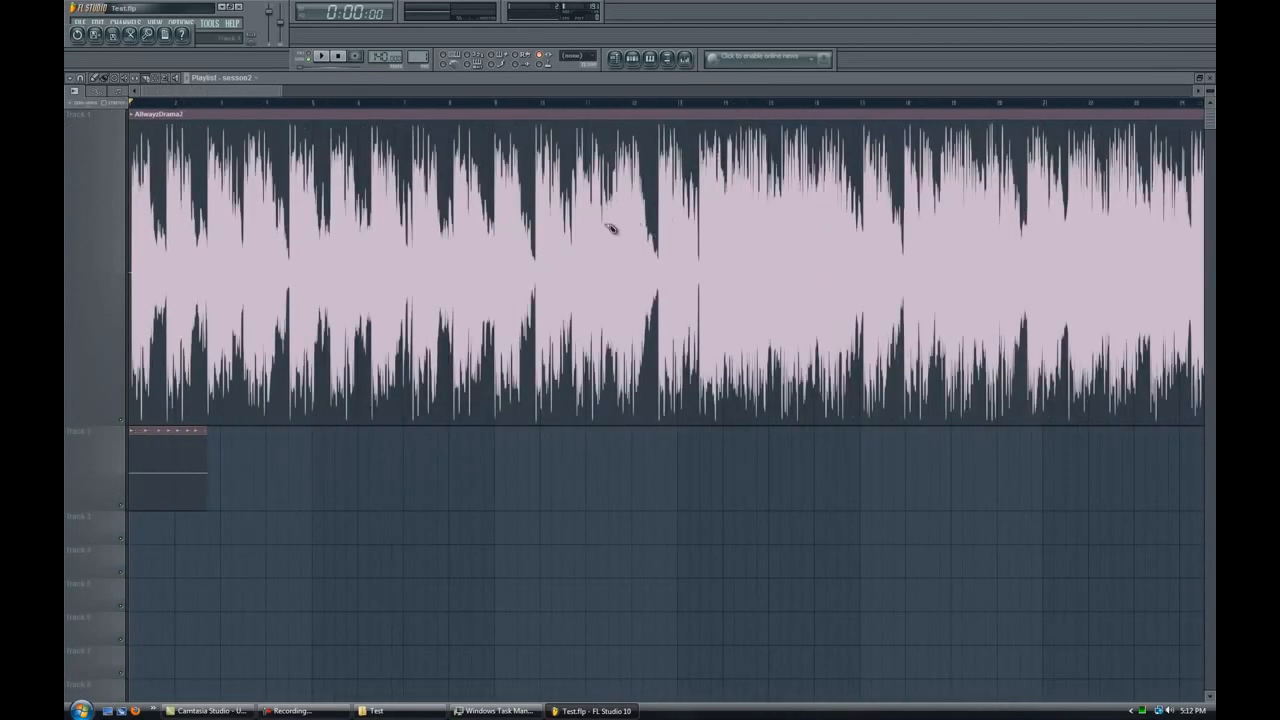
left_click(145, 78)
left_click_drag(536, 245, 534, 365)
left_click_drag(574, 222, 573, 366)
left_click(97, 79)
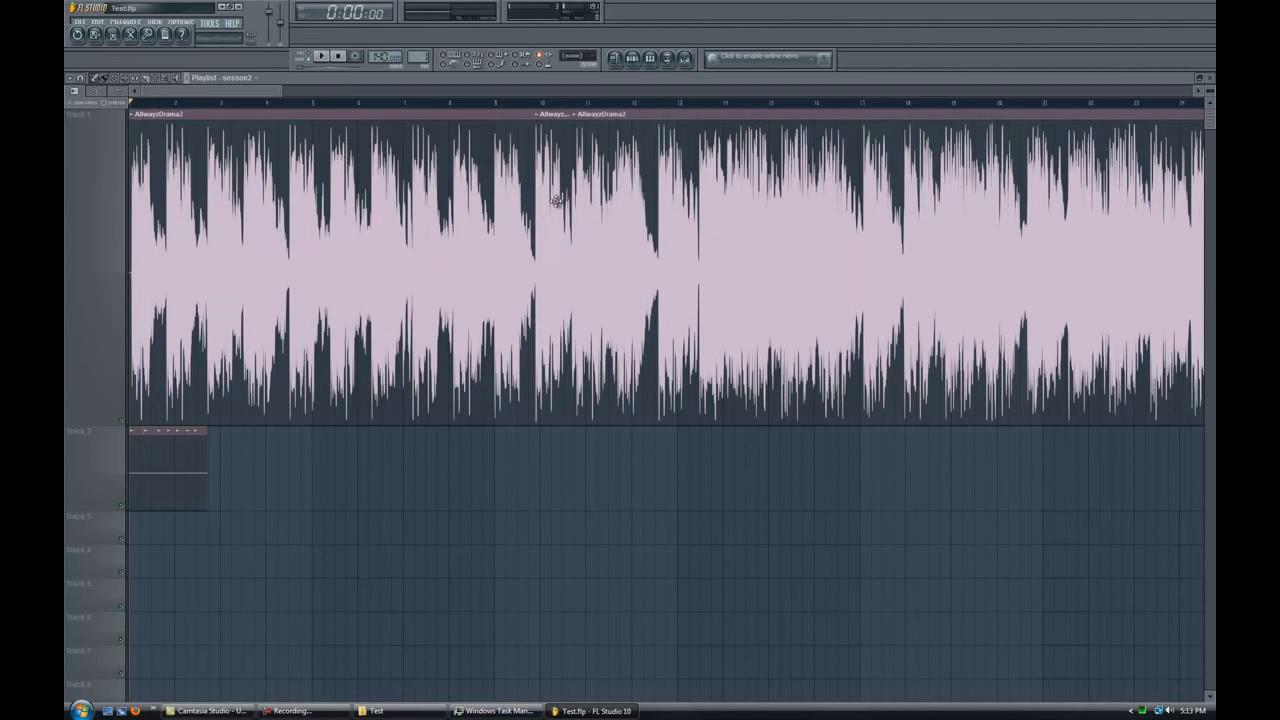
left_click_drag(555, 212, 555, 488)
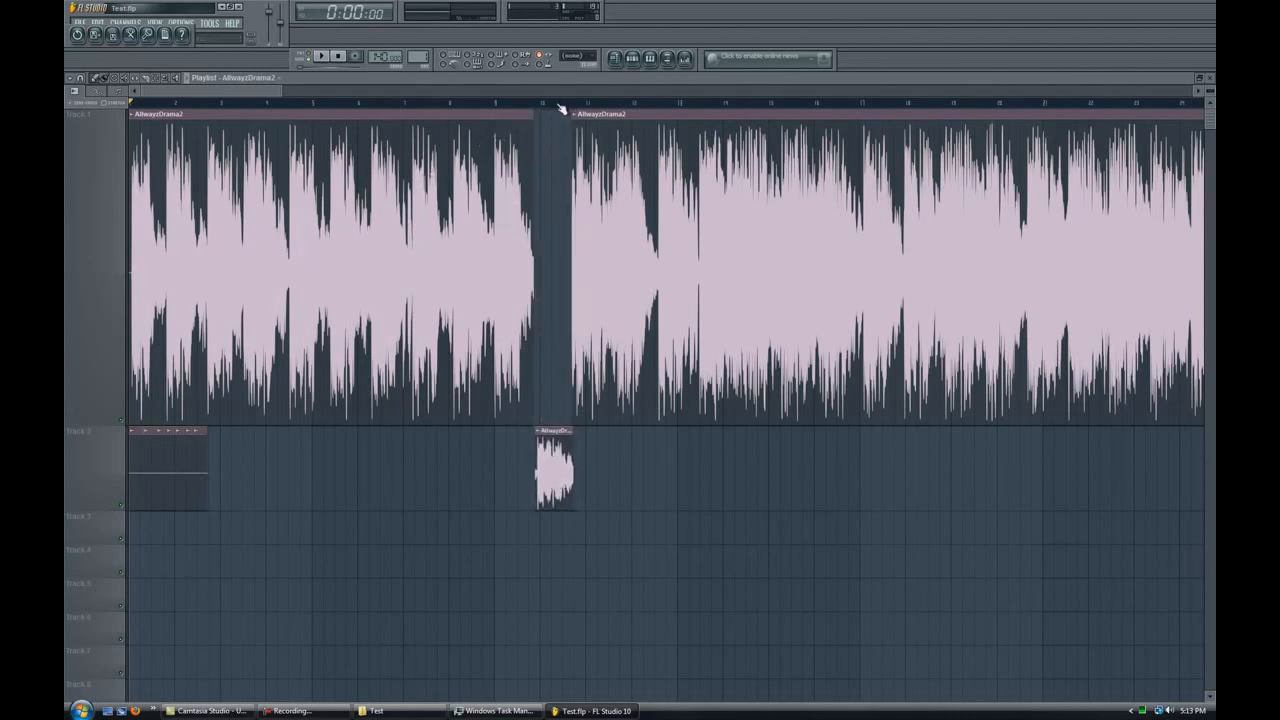
Make the AllwayzDrama2 piece on Track 2 a unique clip
scroll(558, 108, "up", 8)
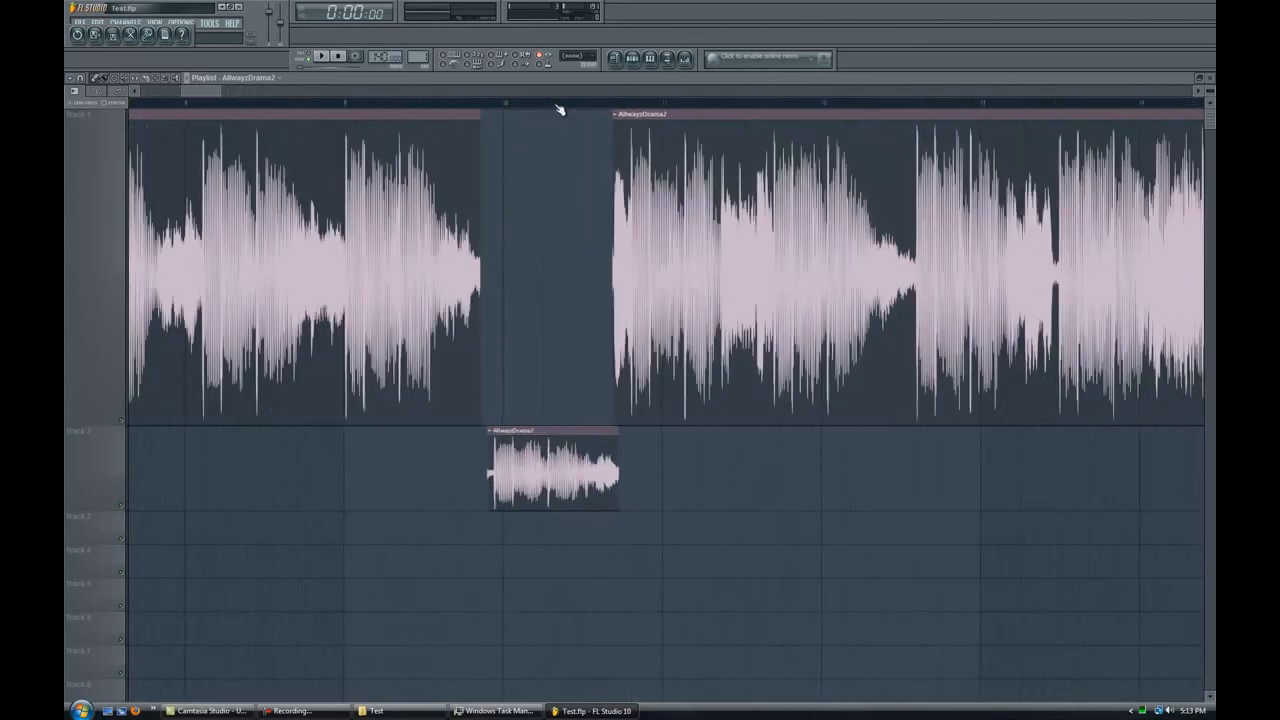
scroll(558, 108, "up", 4)
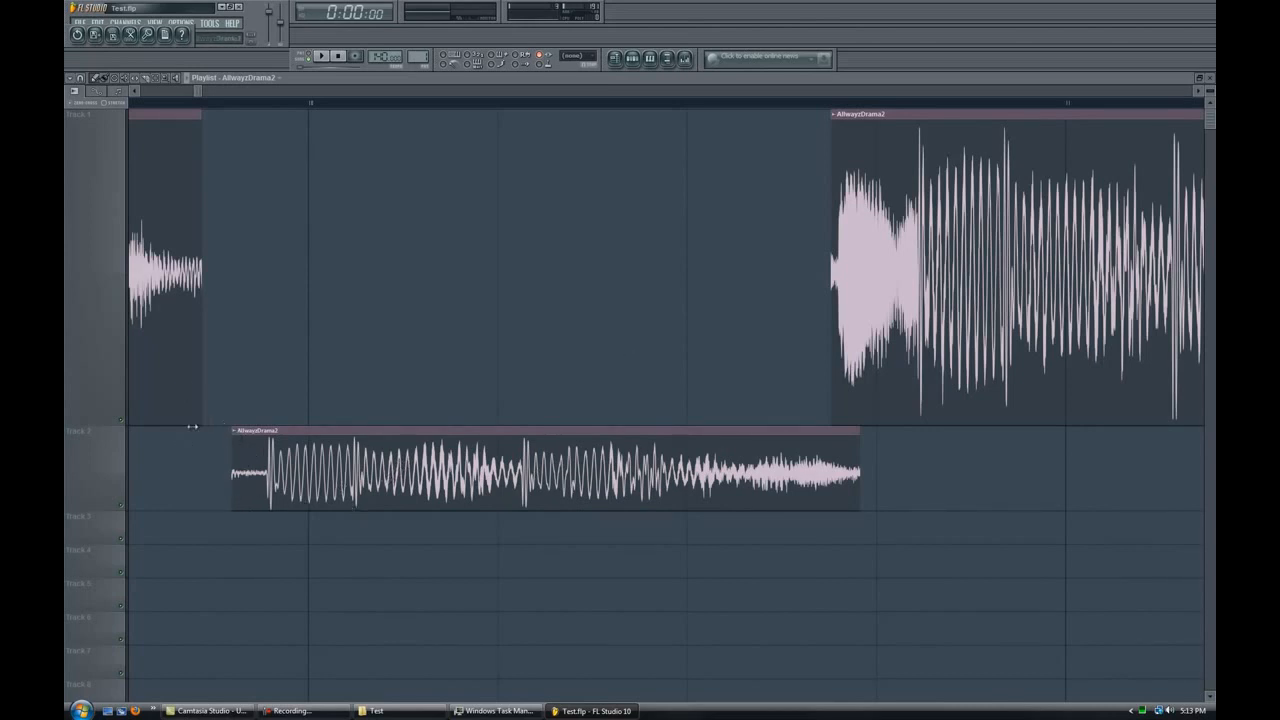
left_click(235, 432)
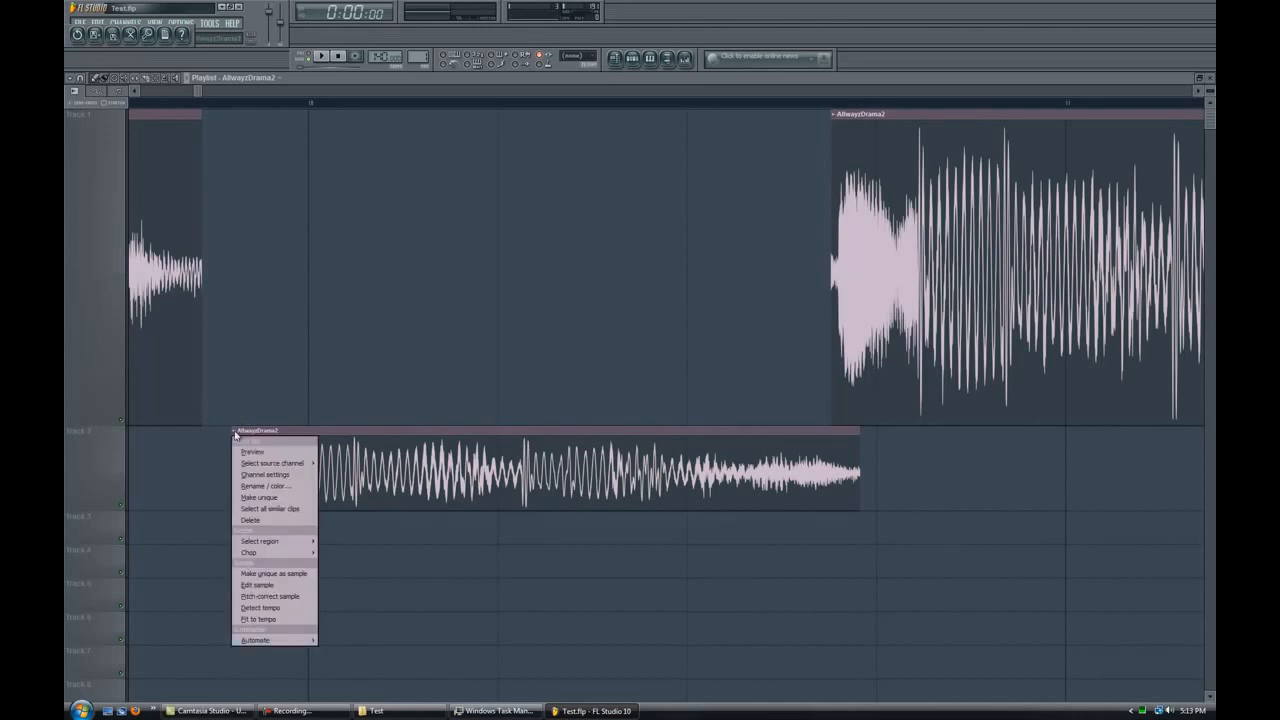
left_click(258, 497)
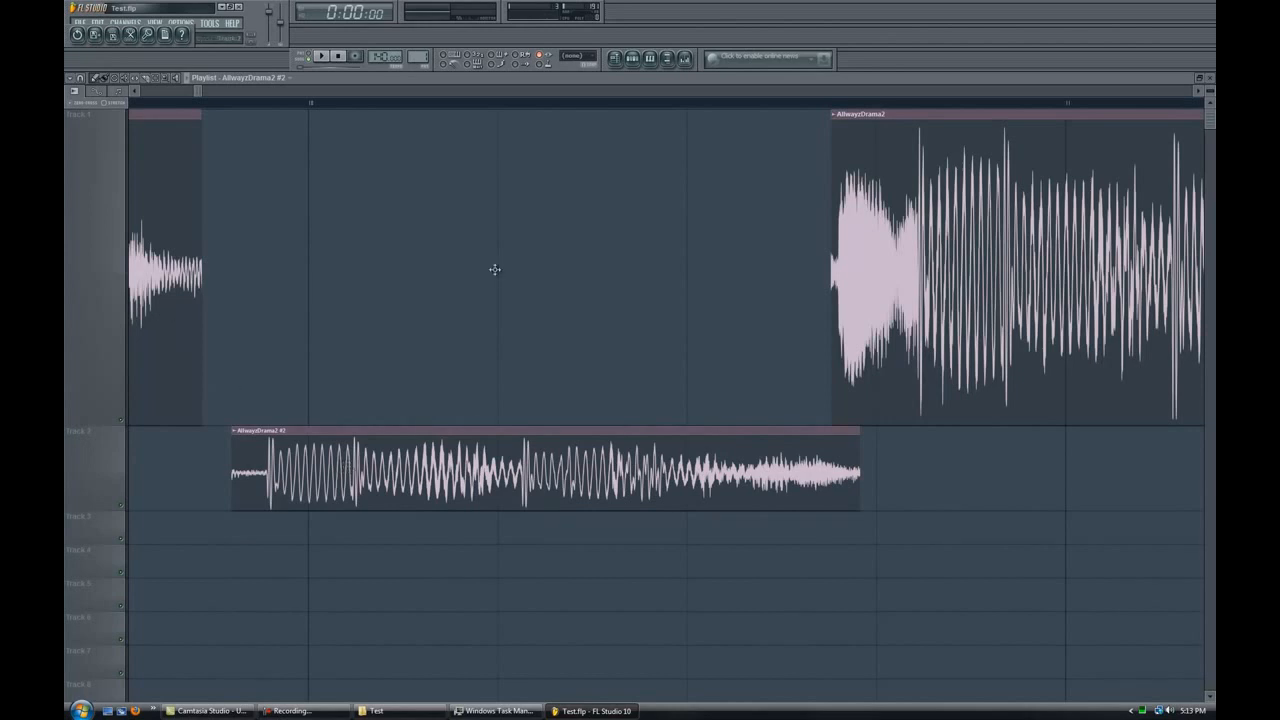
Set the time stretching mode of the AllwayzDrama2 #2 clip to Auto in its channel settings and close them
scroll(443, 108, "up", 4)
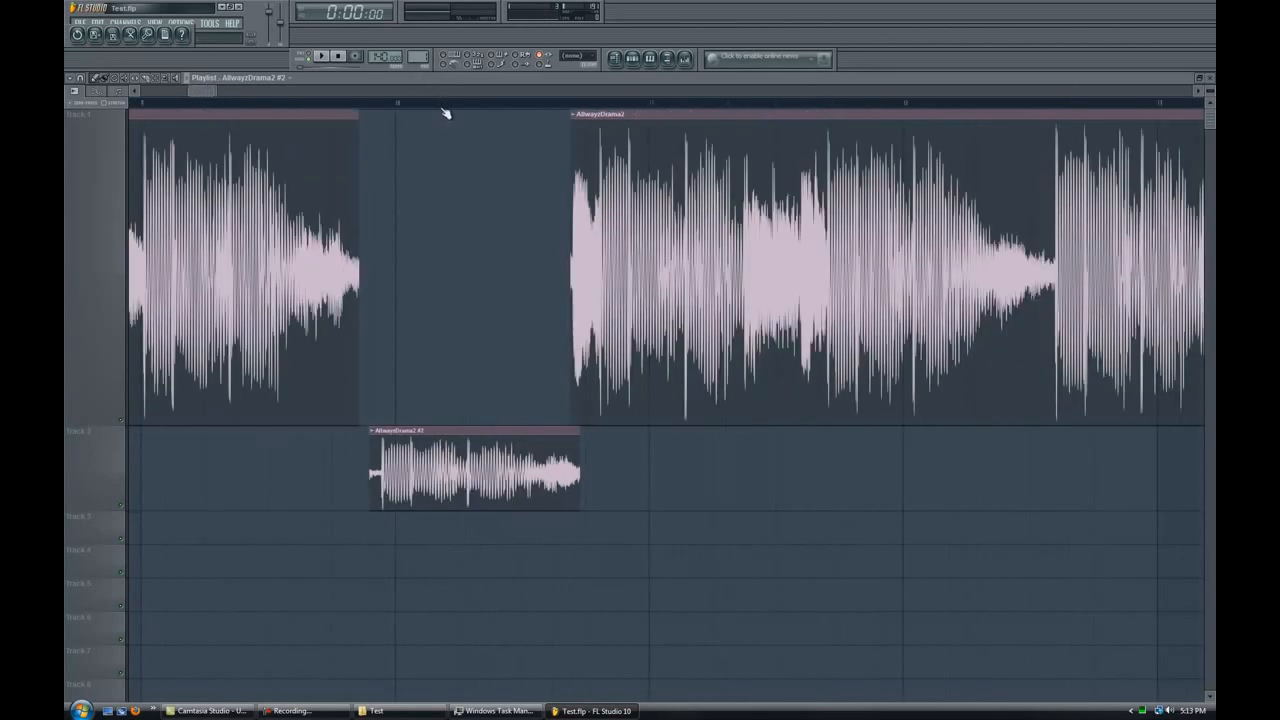
scroll(445, 112, "up", 3)
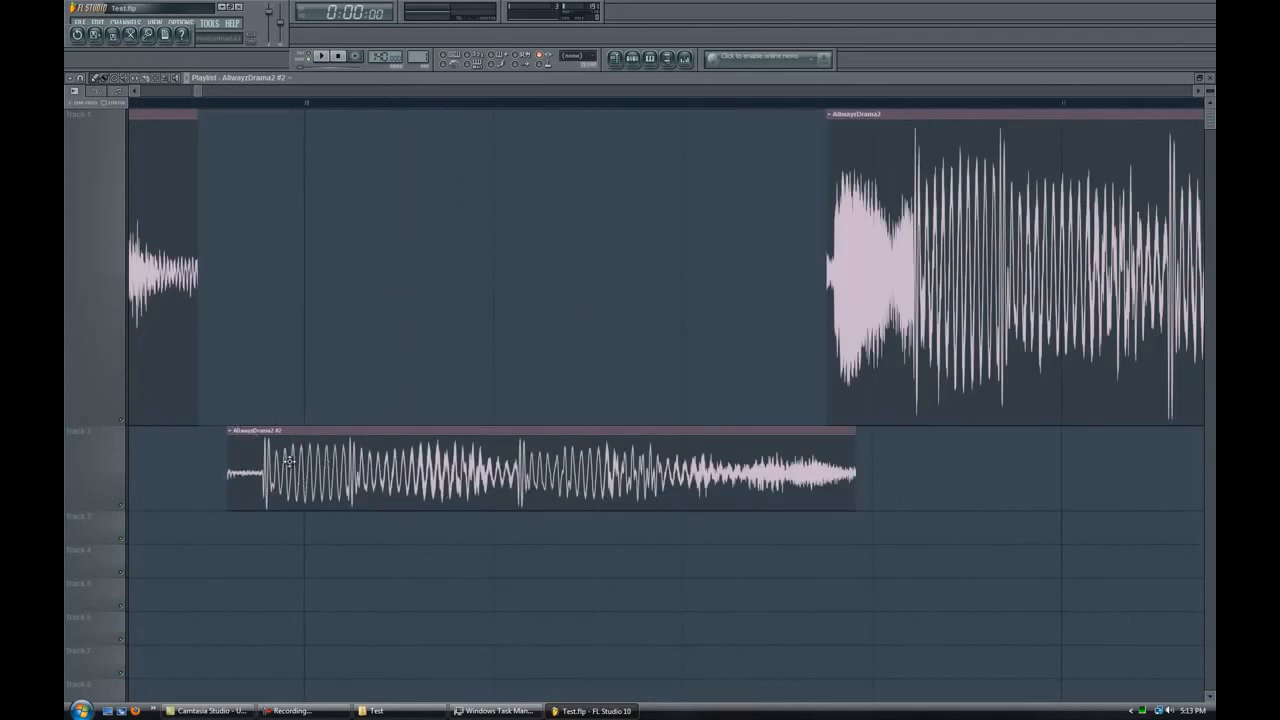
double_click(509, 473)
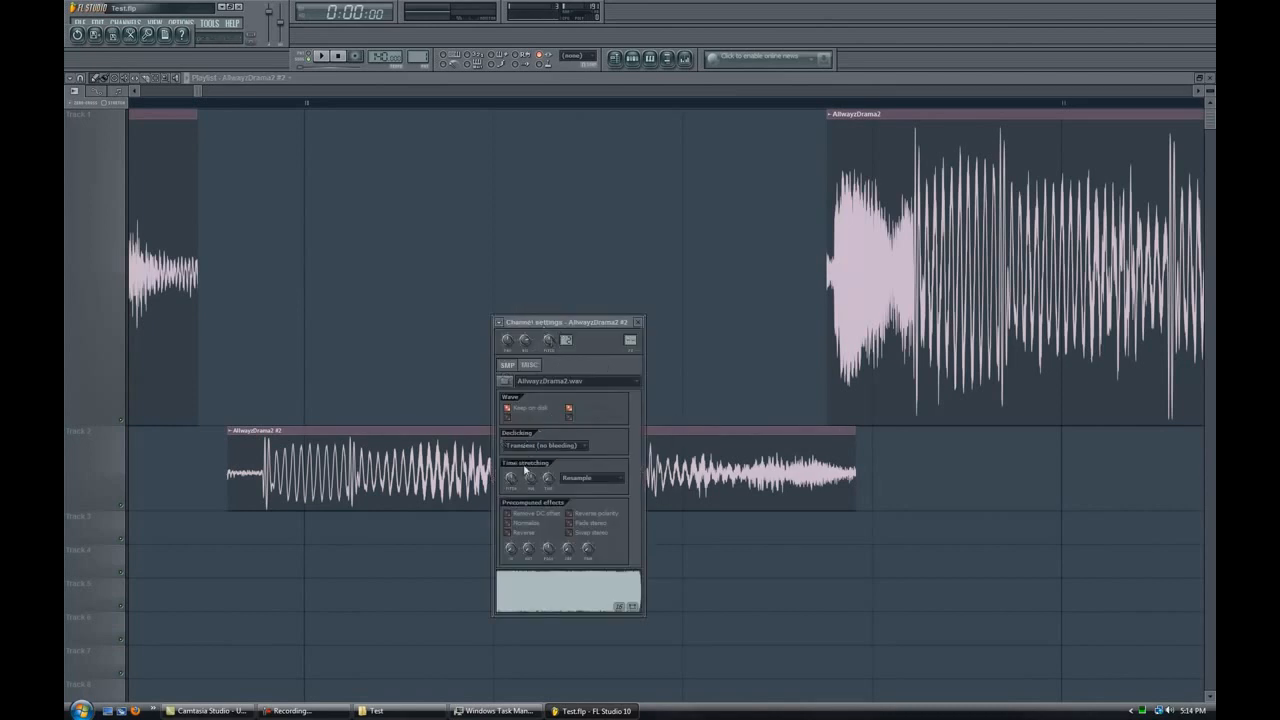
left_click(617, 485)
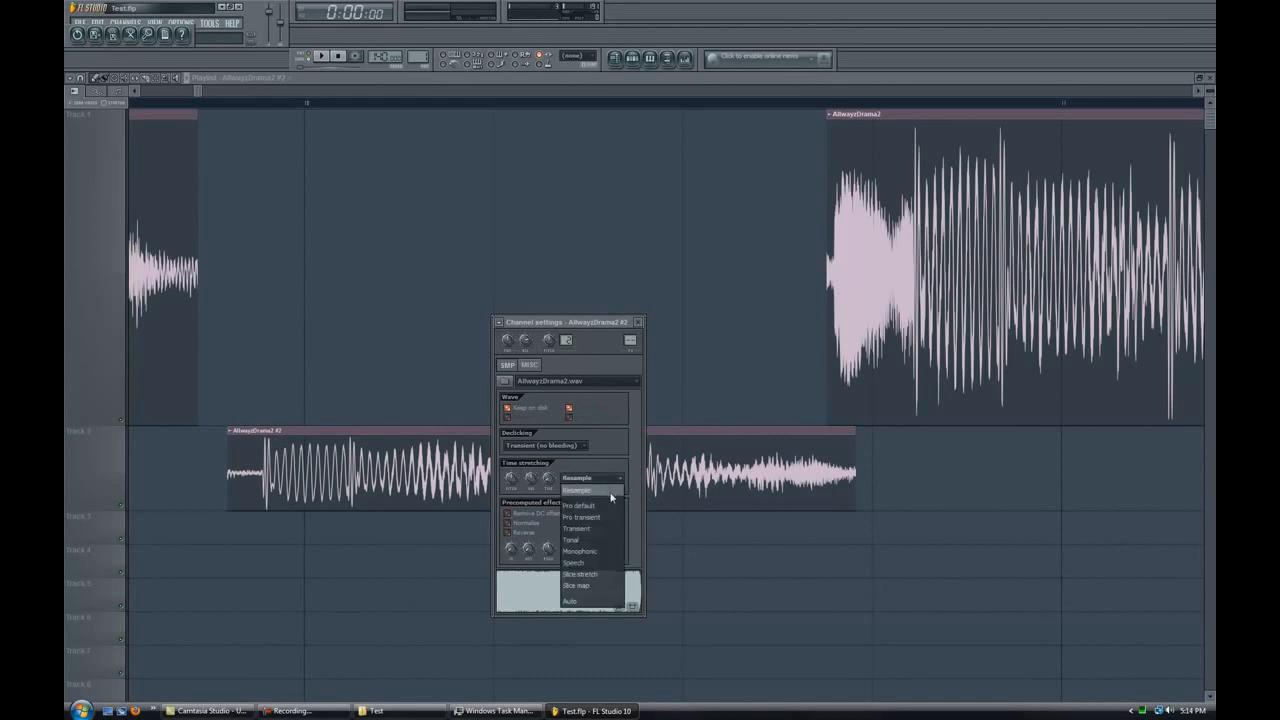
left_click(592, 601)
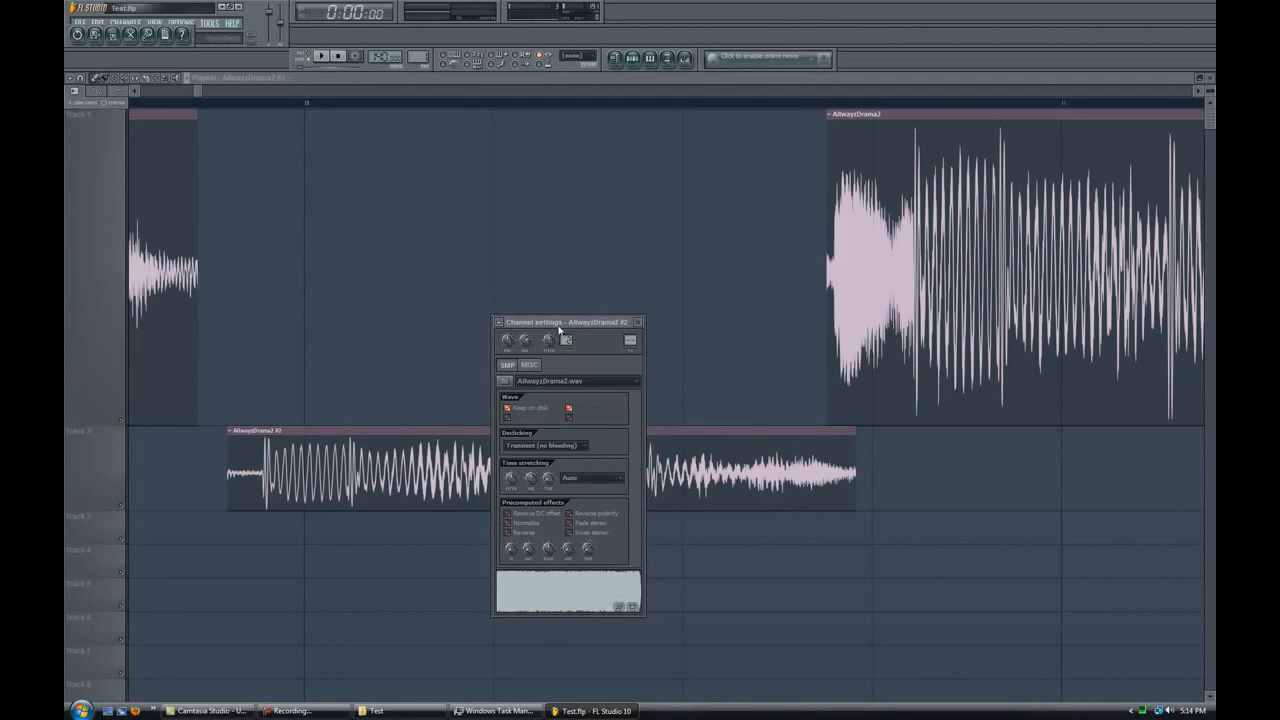
left_click_drag(547, 326, 443, 126)
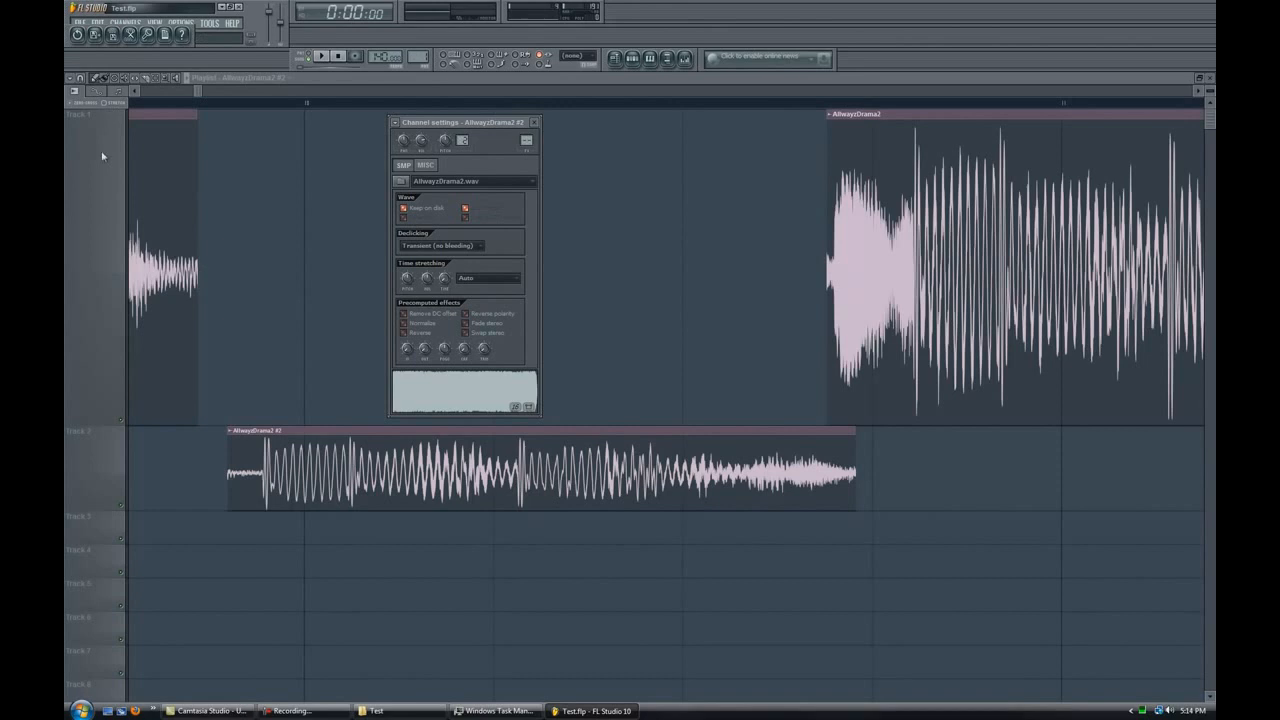
key("Escape")
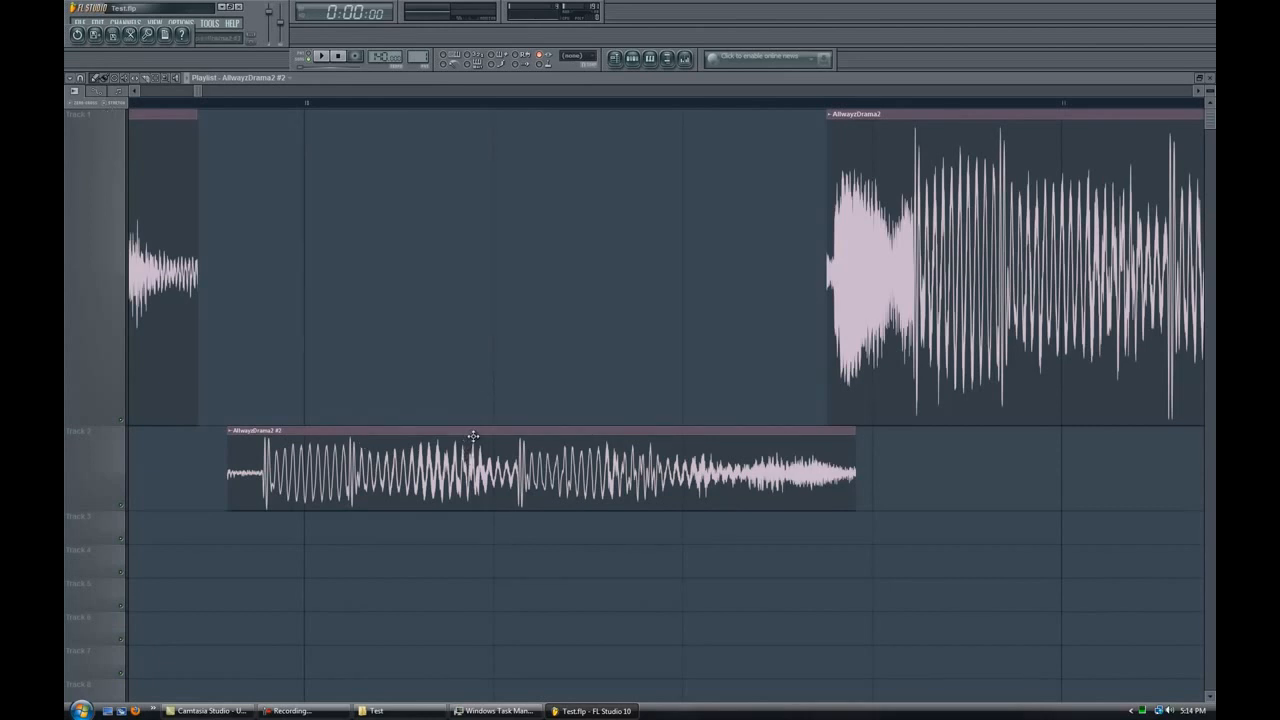
Align the start of AllwayzDrama2 #2 with the beginning of the Track 1 gap and play the clip from just inside it
left_click_drag(541, 435, 512, 445)
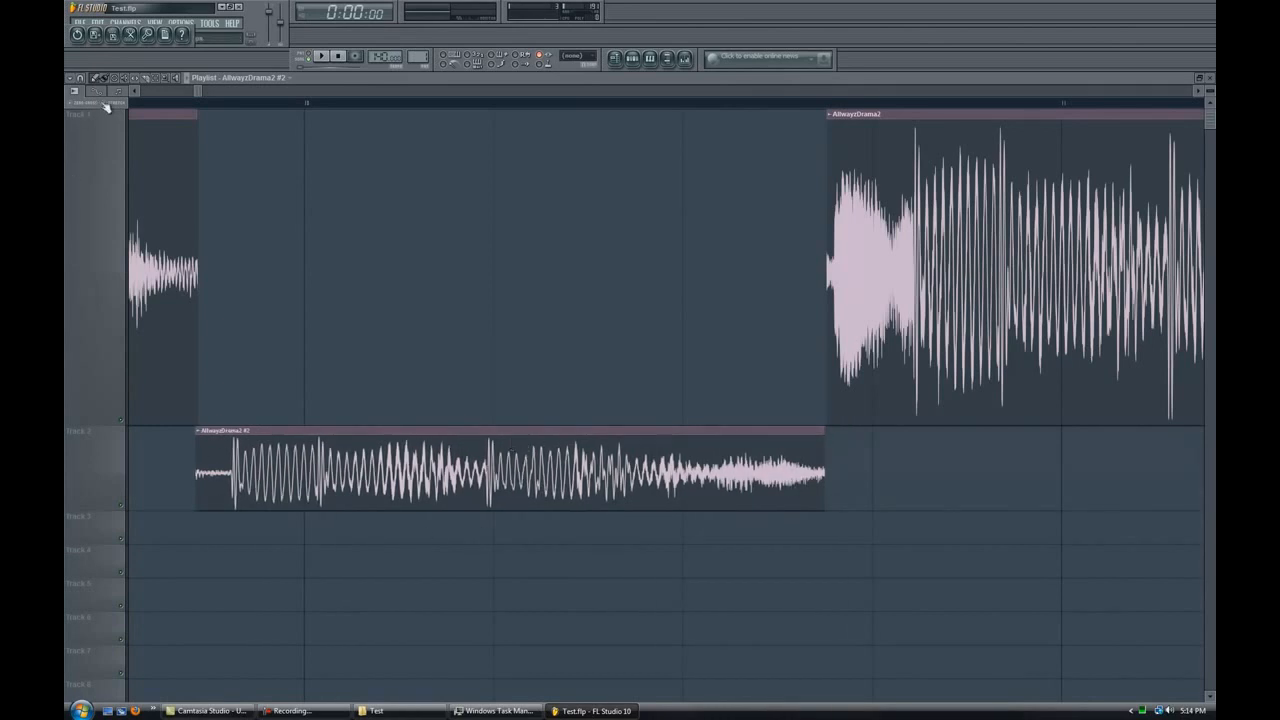
left_click(257, 102)
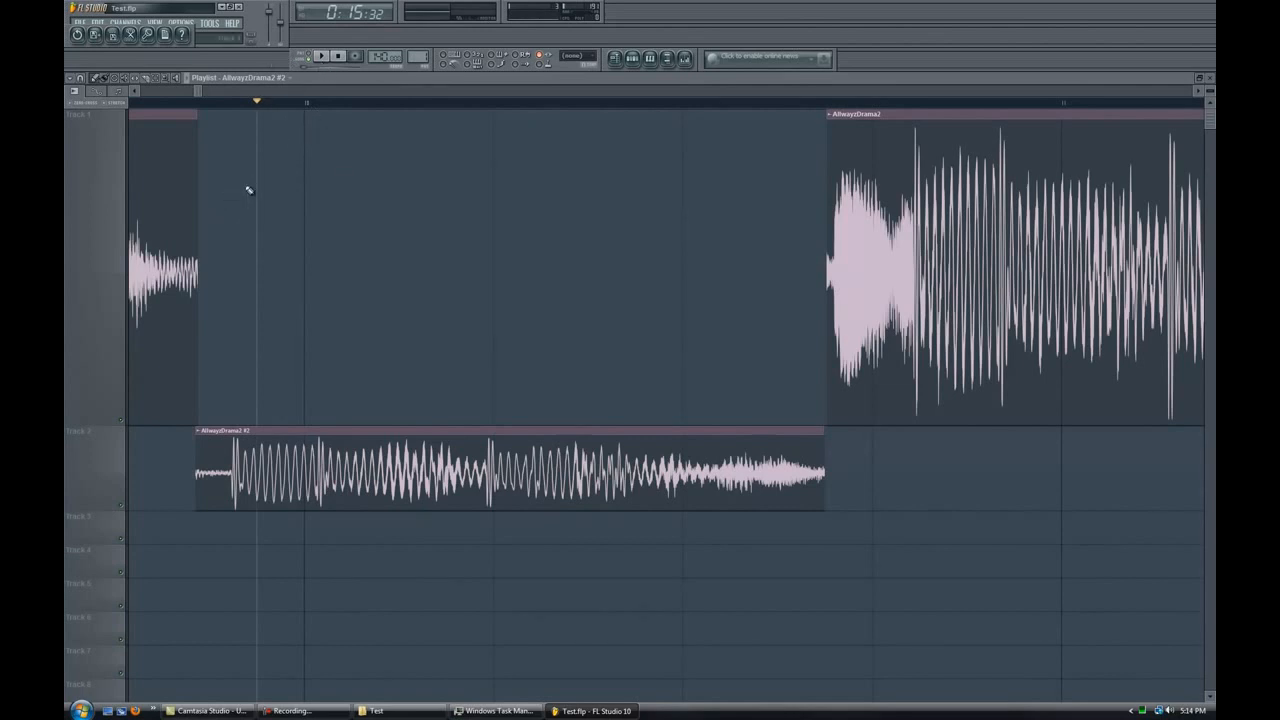
key("space")
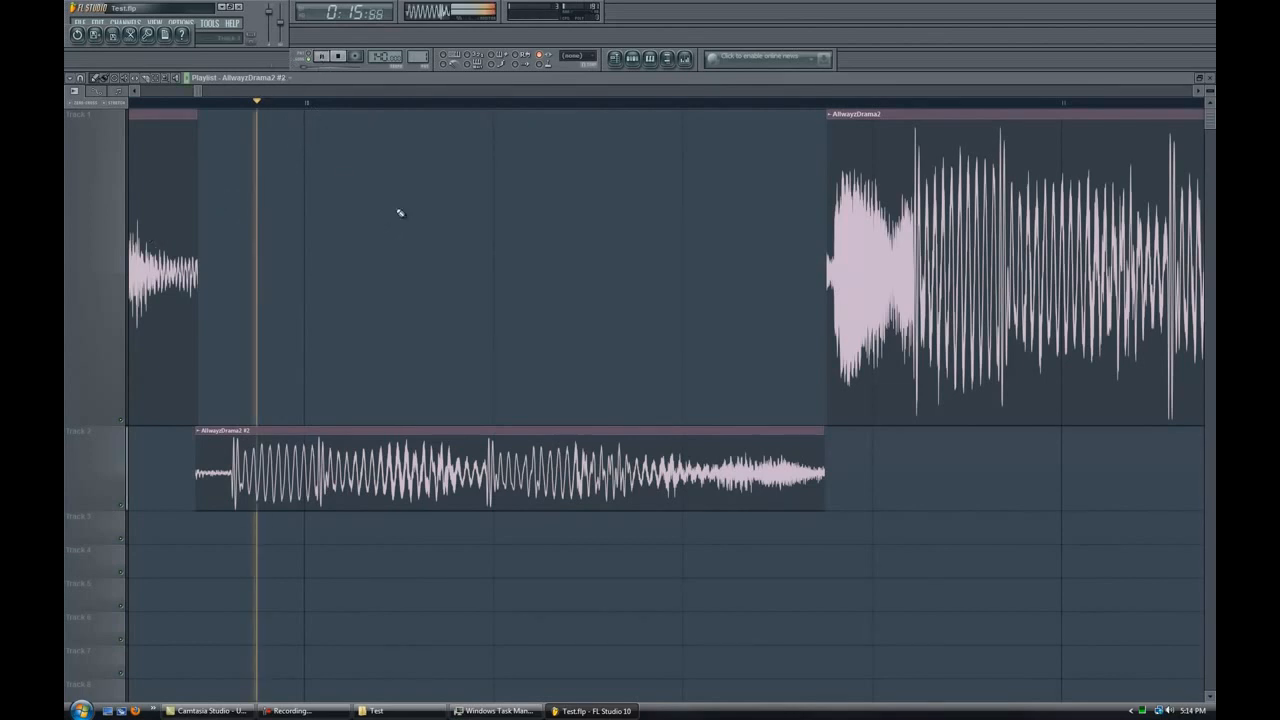
left_click(339, 57)
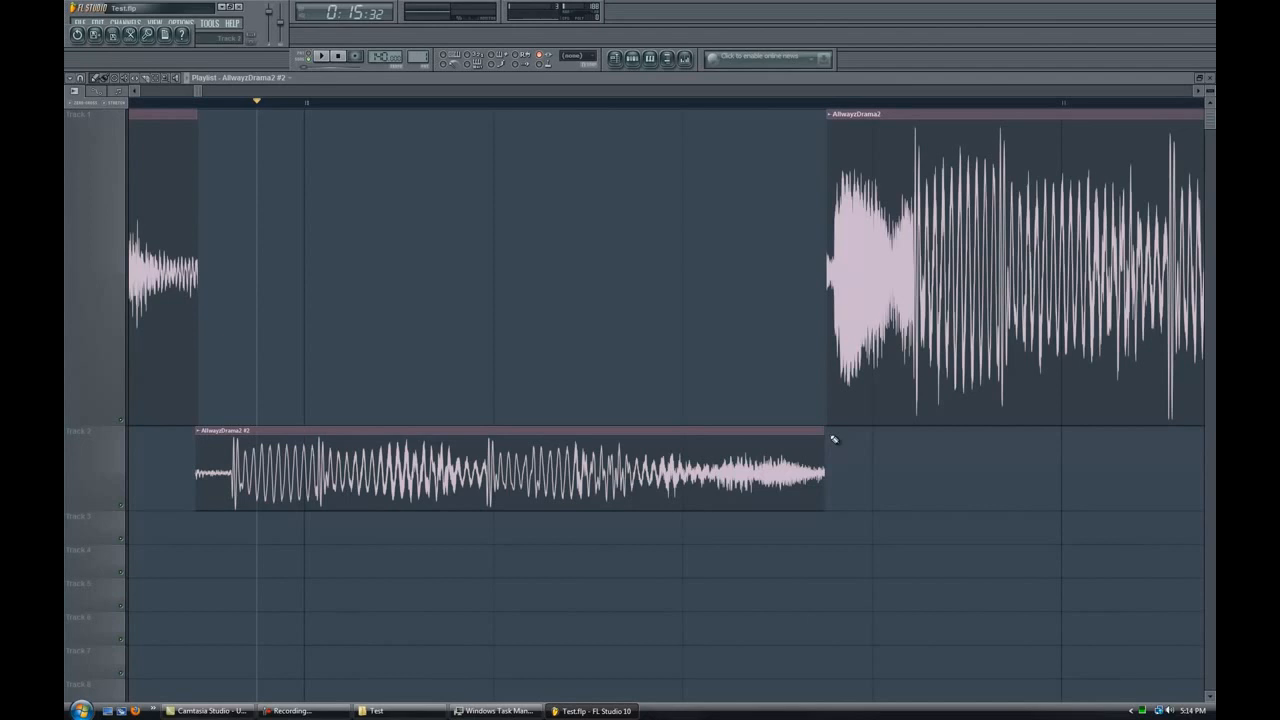
Stretch the end of AllwayzDrama2 #2 past the end of the Track 1 gap and play it back, including from the gap's beginning
left_click_drag(826, 432, 941, 424)
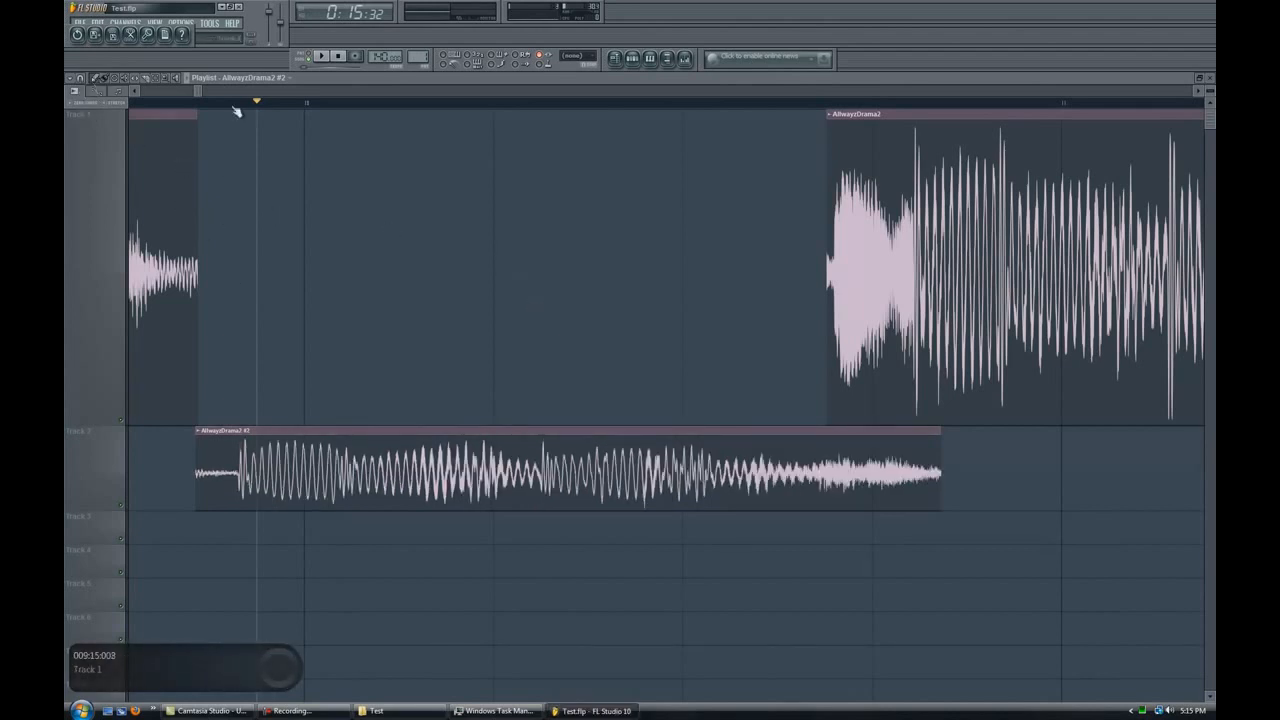
left_click(321, 56)
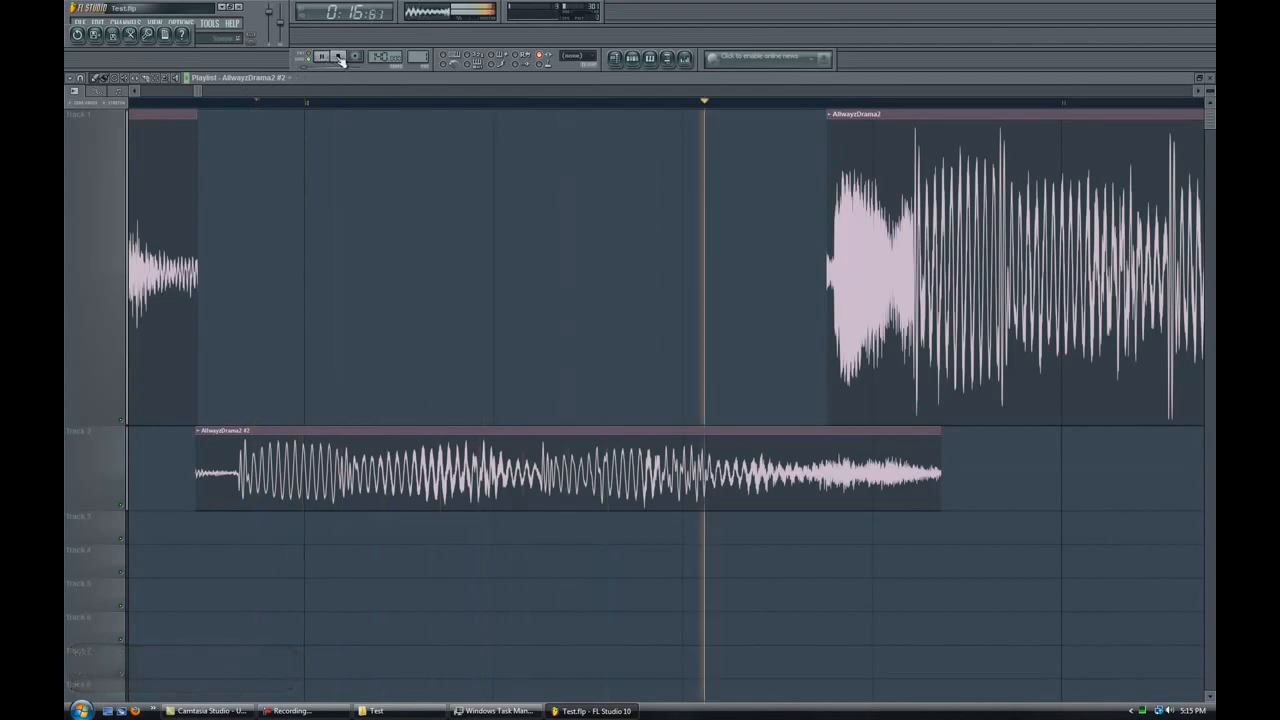
left_click(339, 57)
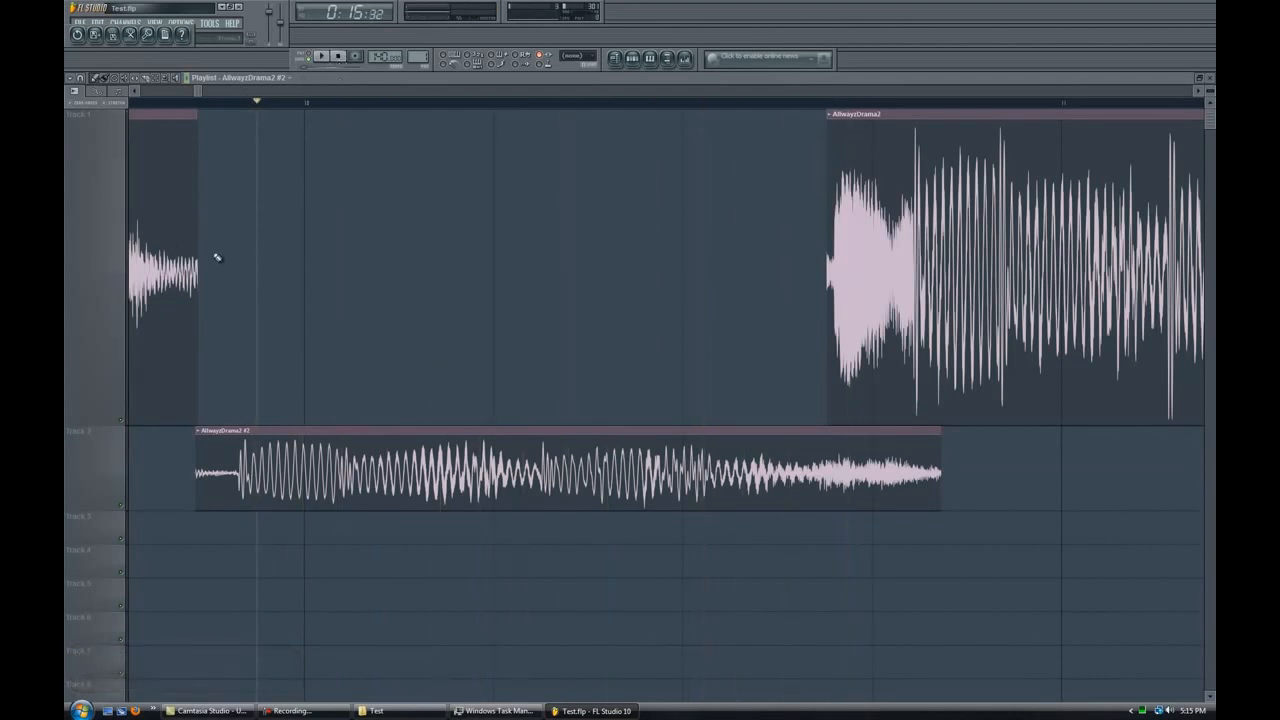
left_click(200, 103)
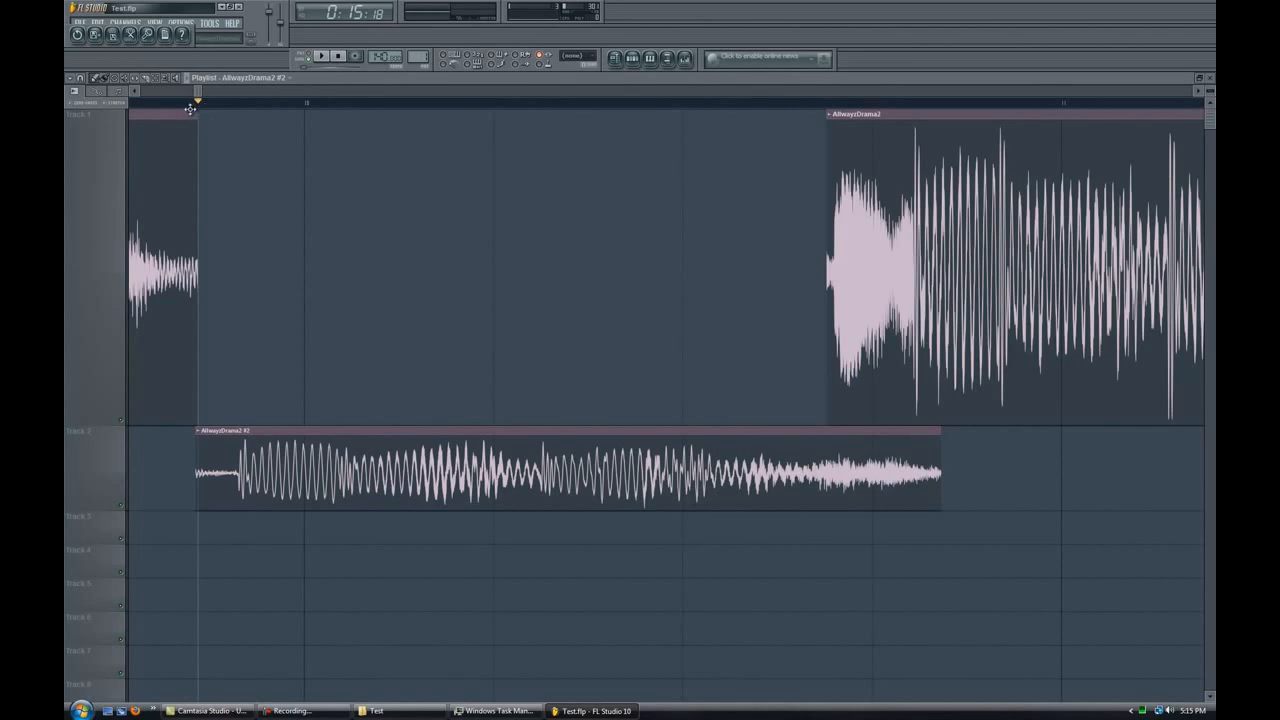
left_click(321, 56)
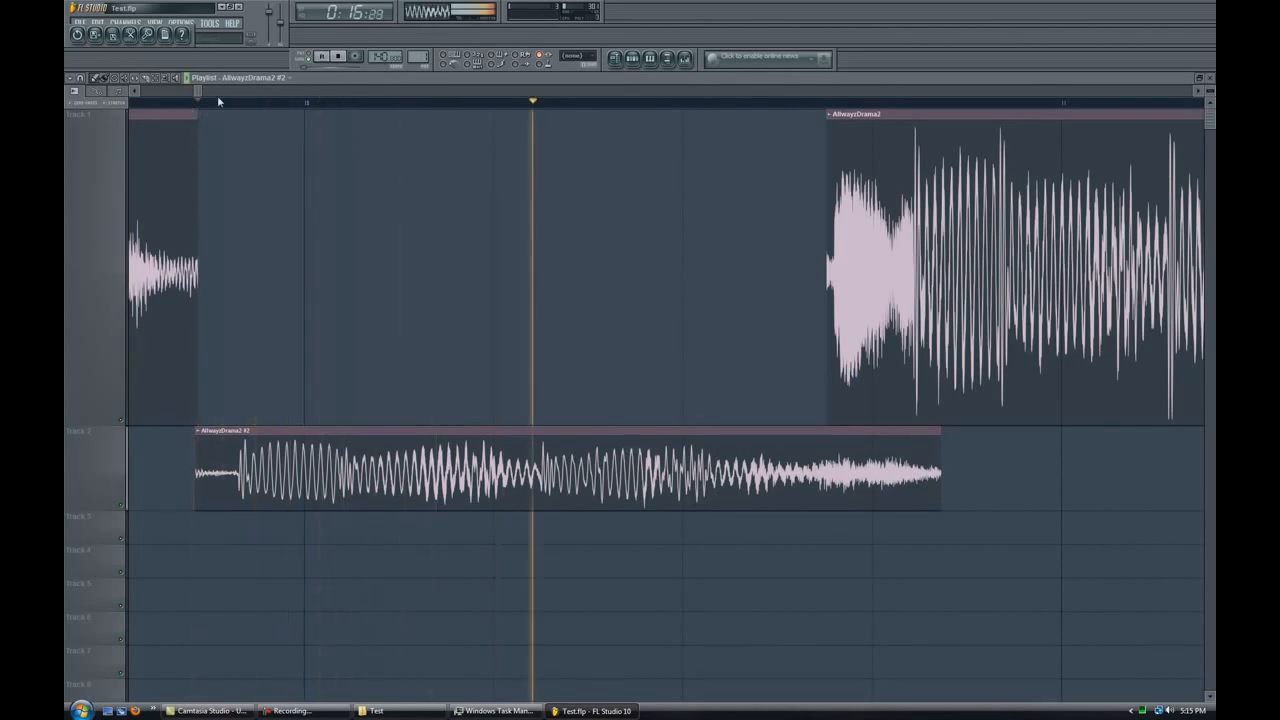
left_click(338, 56)
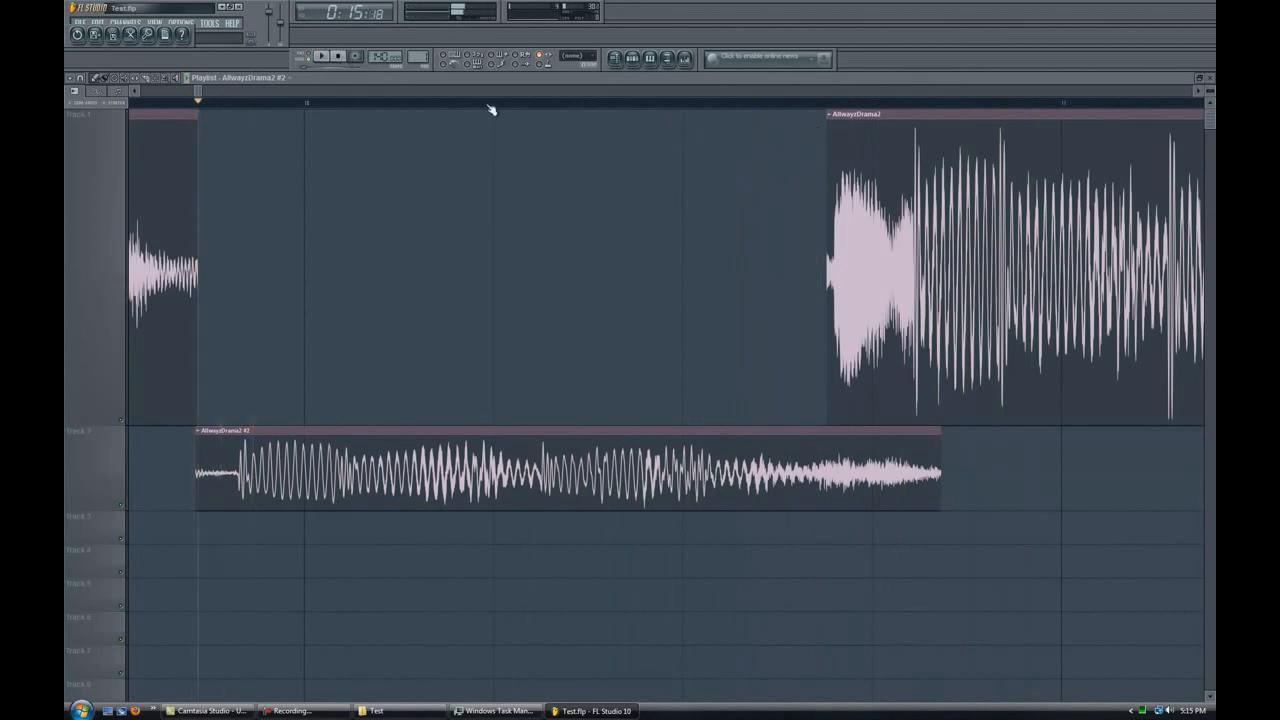
scroll(491, 109, "down", 3)
scroll(491, 109, "down", 3)
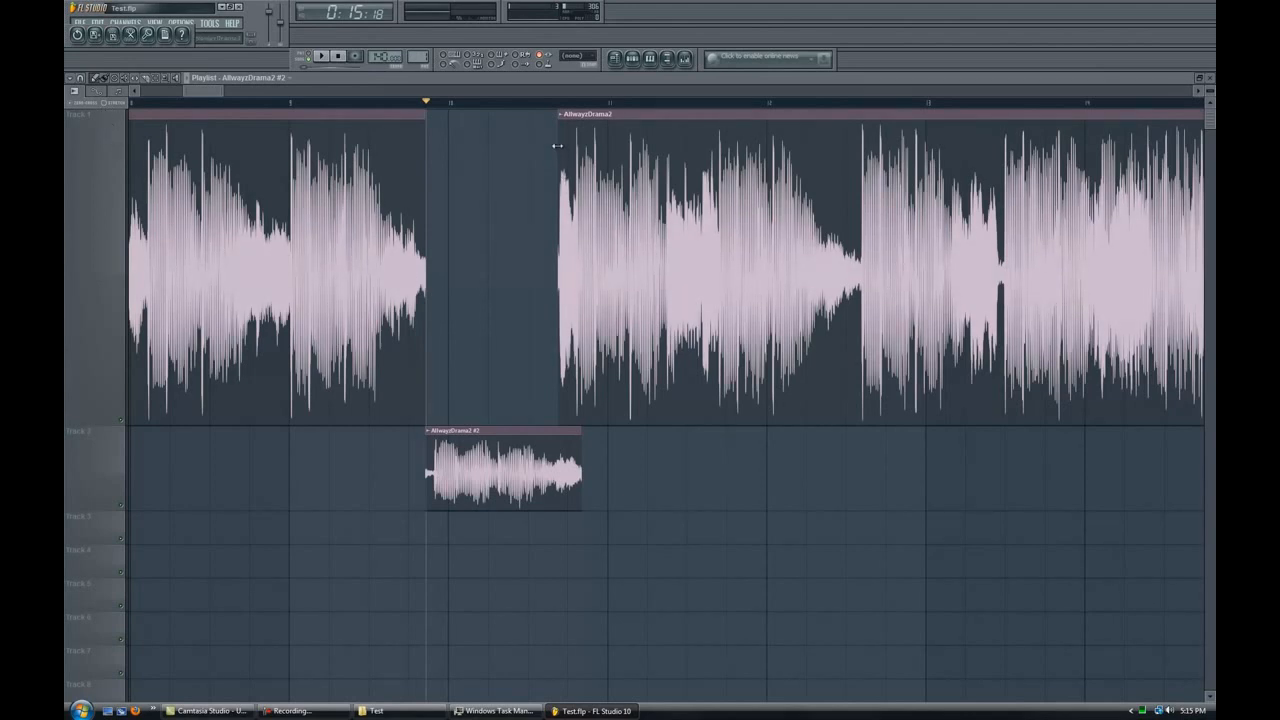
Trim the start of the Track 1 clip after the gap to widen it, extend AllwayzDrama2 #2 to the gap's end, and play it
left_click_drag(557, 146, 731, 163)
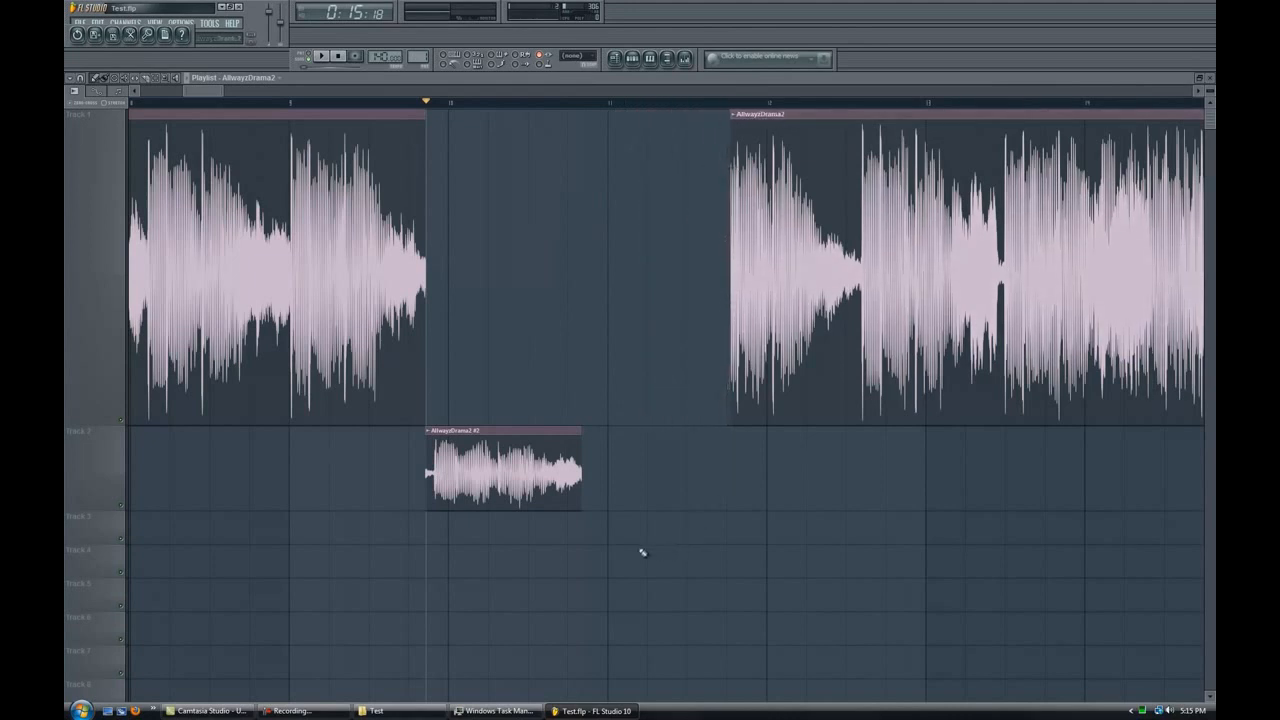
left_click_drag(583, 432, 731, 428)
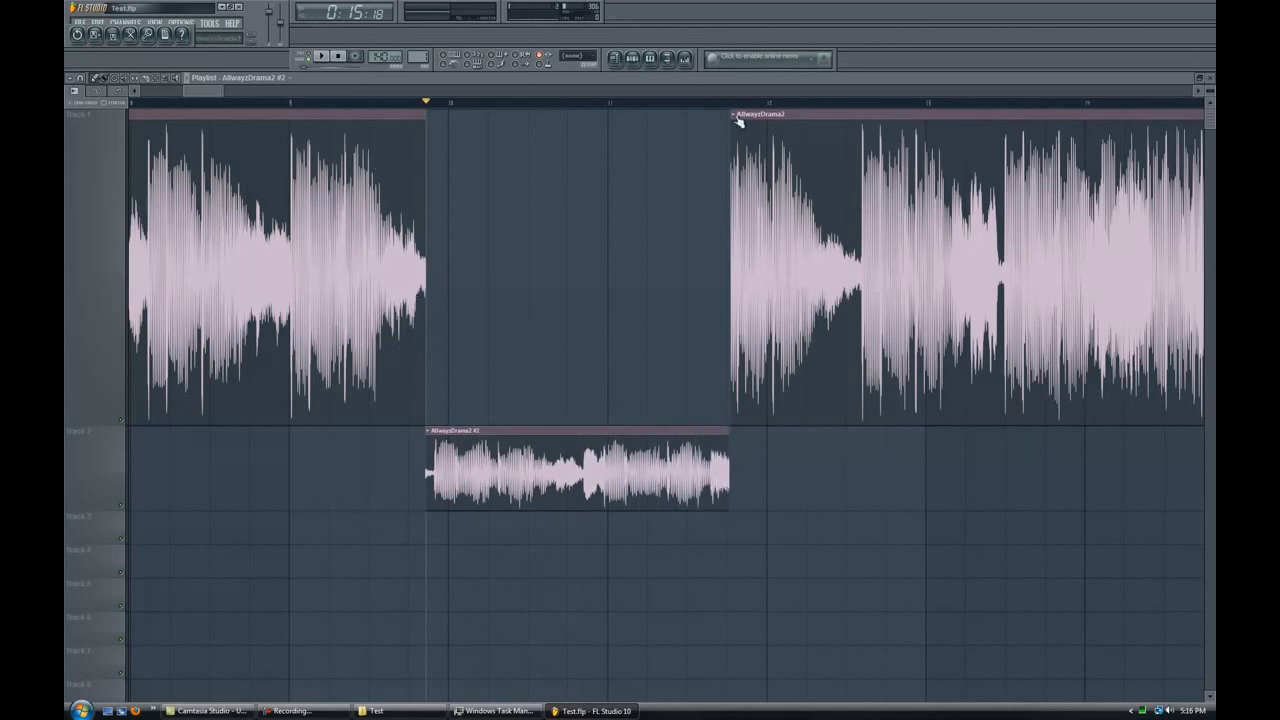
left_click_drag(733, 125, 936, 125)
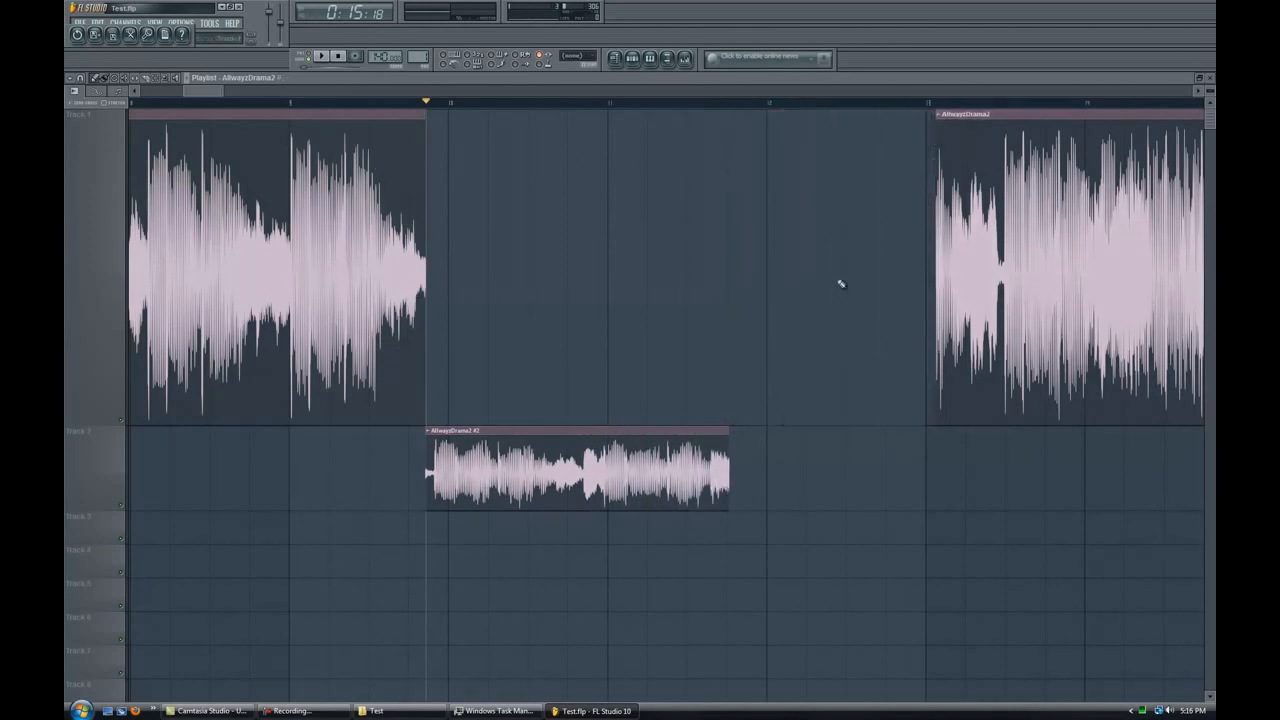
left_click_drag(730, 450, 930, 443)
key("space")
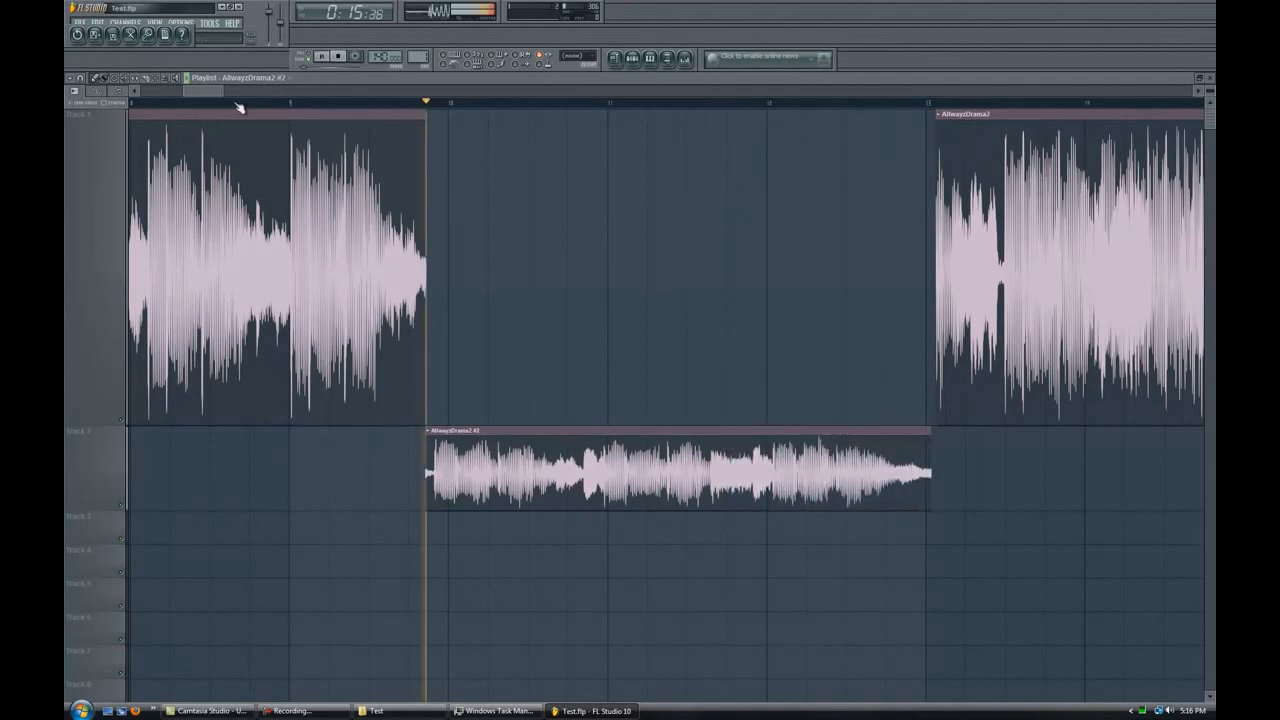
left_click(339, 57)
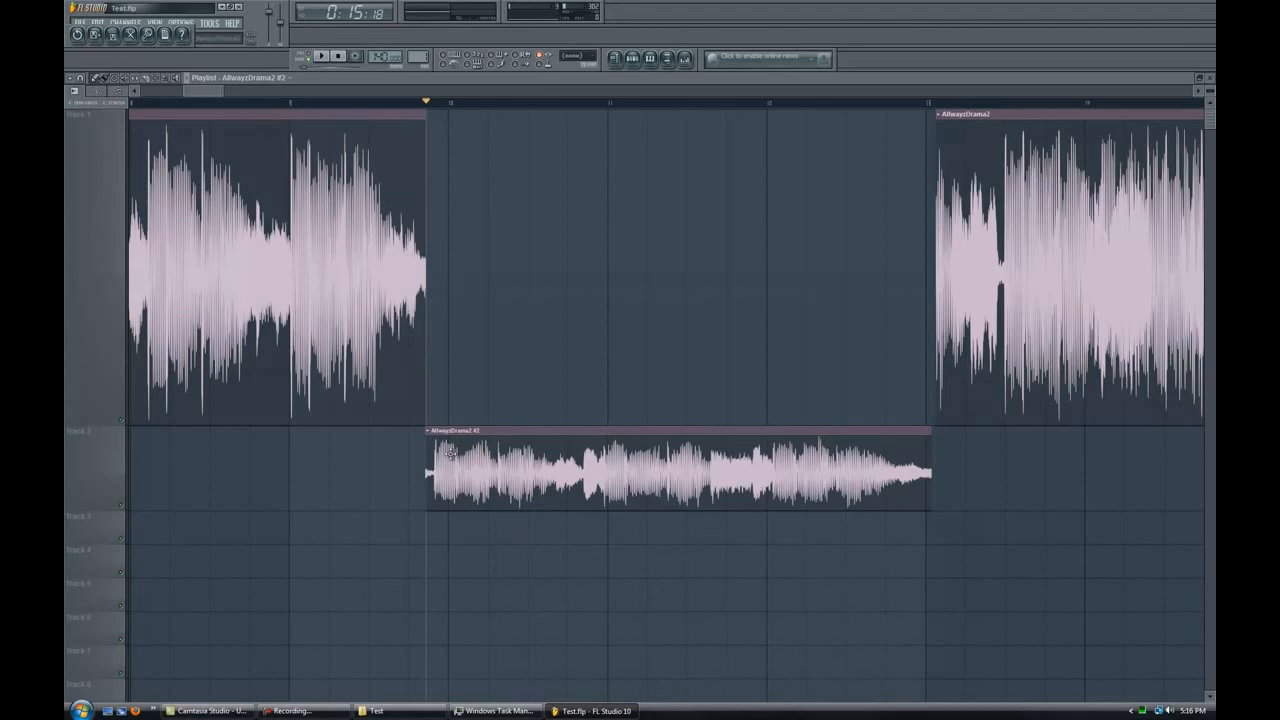
Compare the time stretching modes in the channel settings of AllwayzDrama2 #2 and the Track 1 AllwayzDrama2 clip
double_click(589, 469)
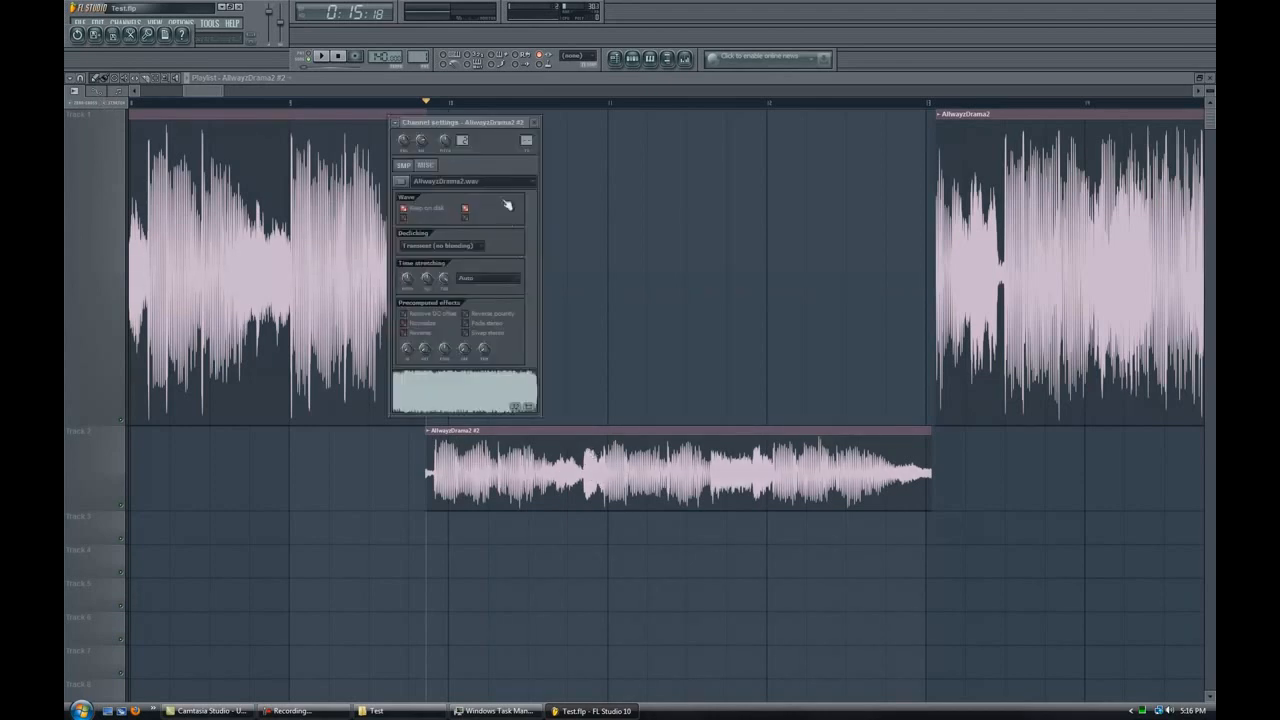
left_click(469, 127)
key("Escape")
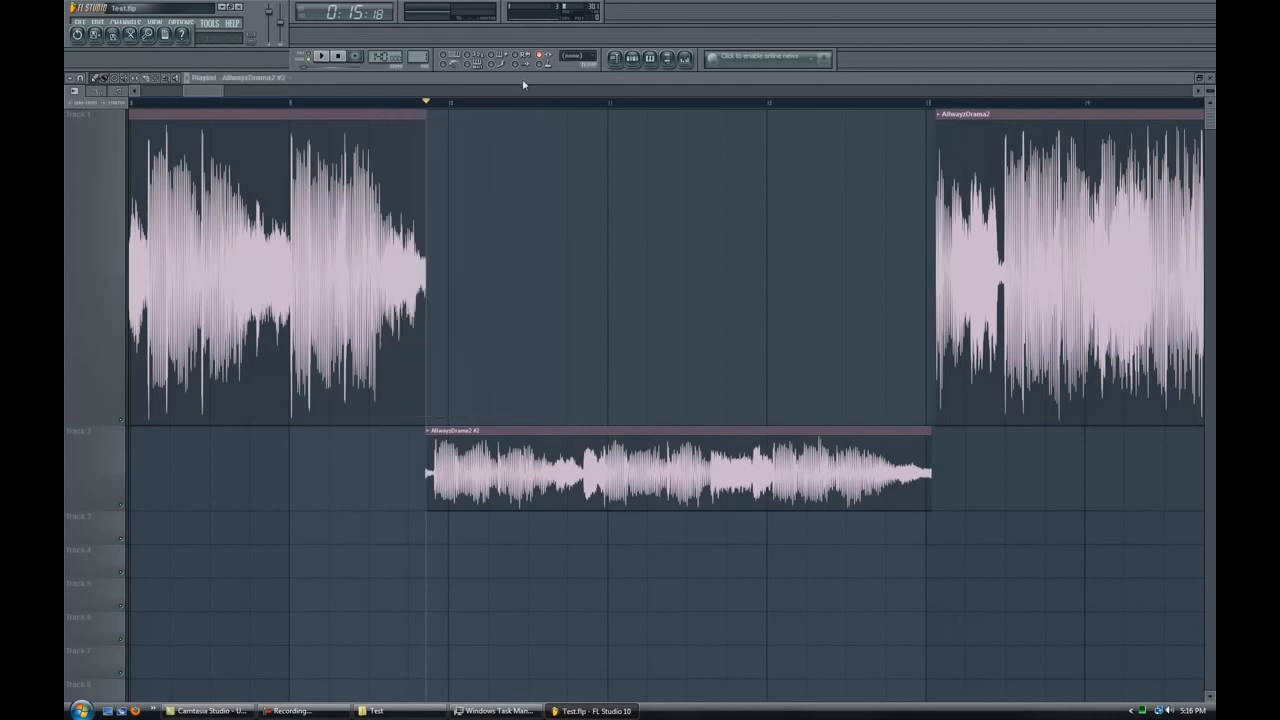
double_click(328, 187)
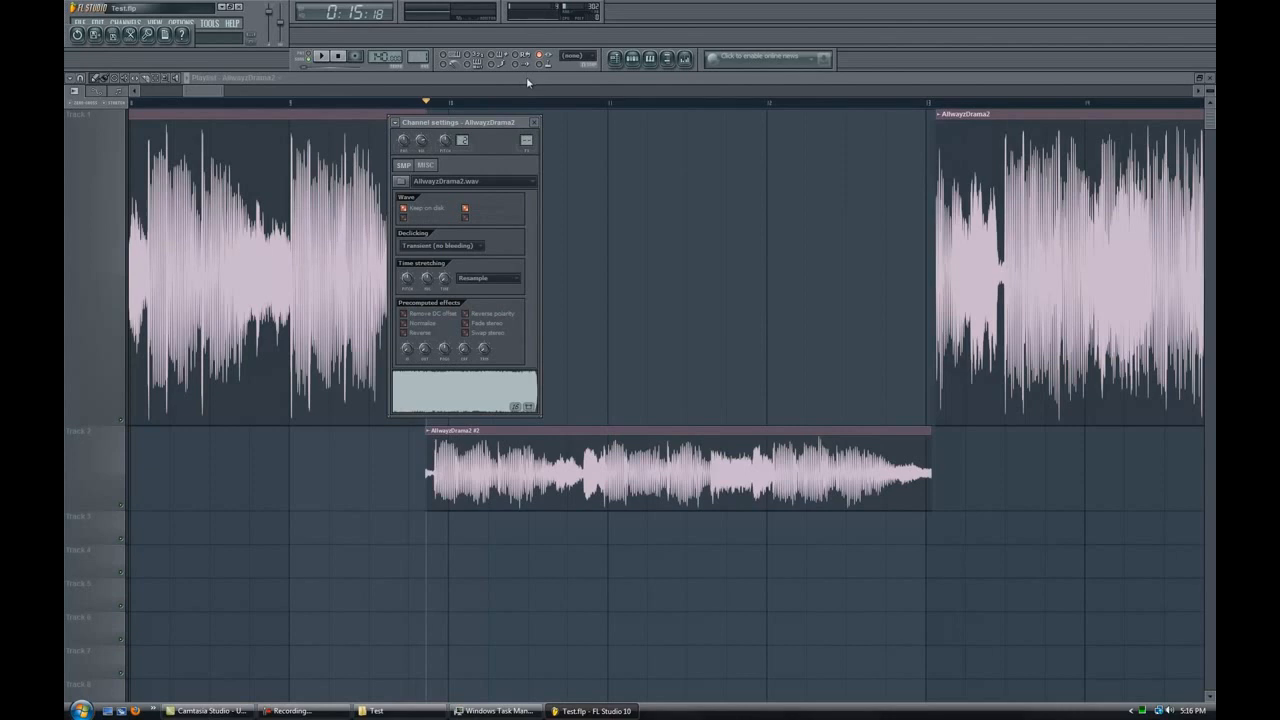
key("Escape")
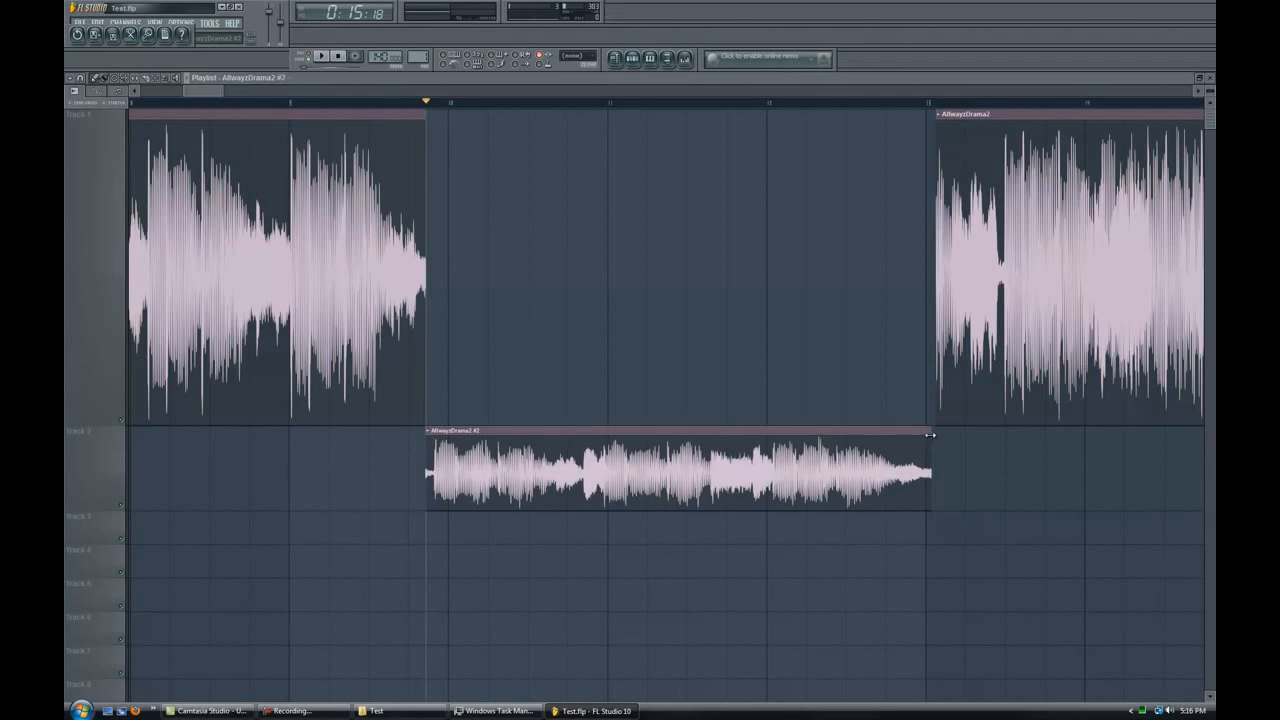
Time-compress AllwayzDrama2 #2 to roughly a third of its length, extend its end unstretched back to the gap's end, and play it
left_click_drag(930, 435, 608, 488)
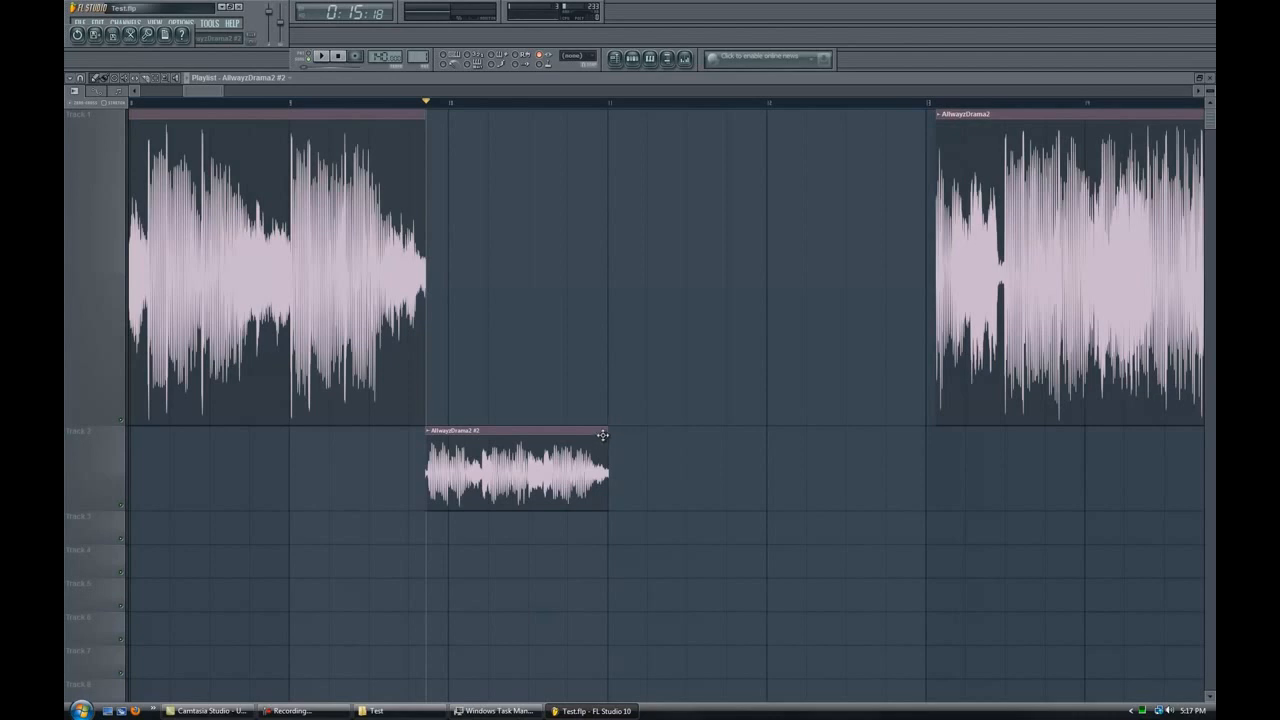
left_click_drag(607, 434, 930, 450)
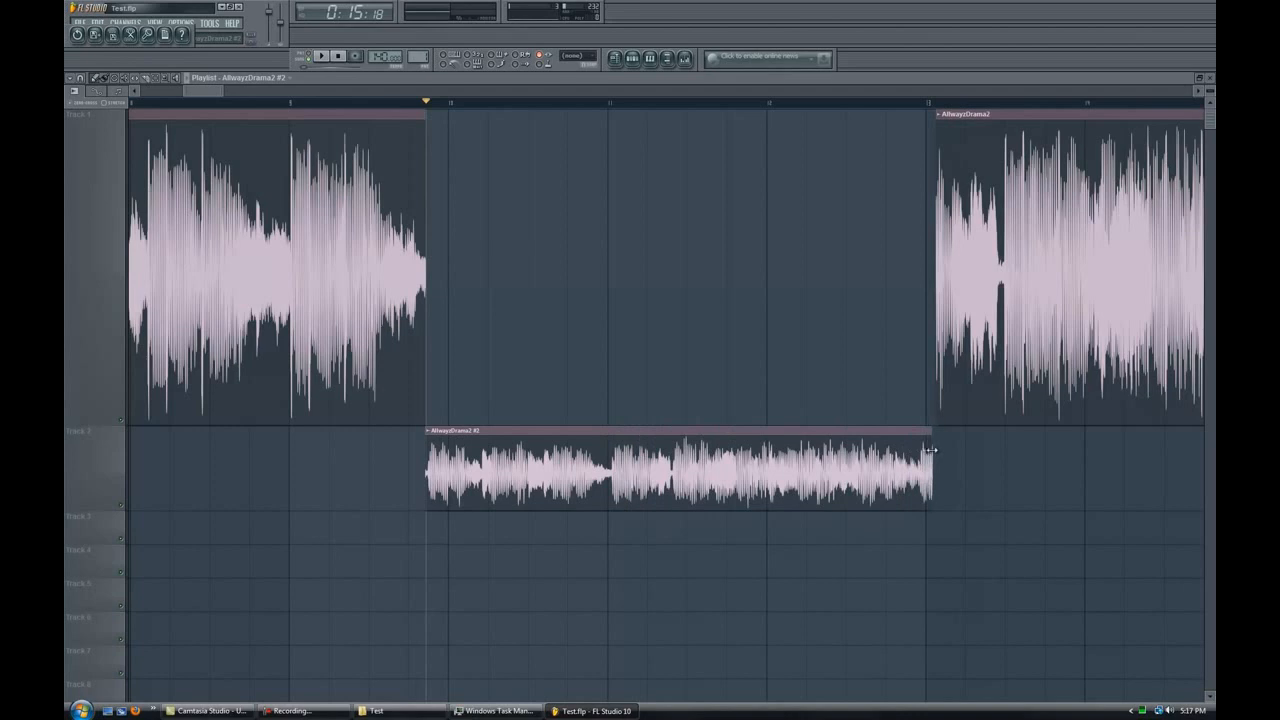
left_click(321, 56)
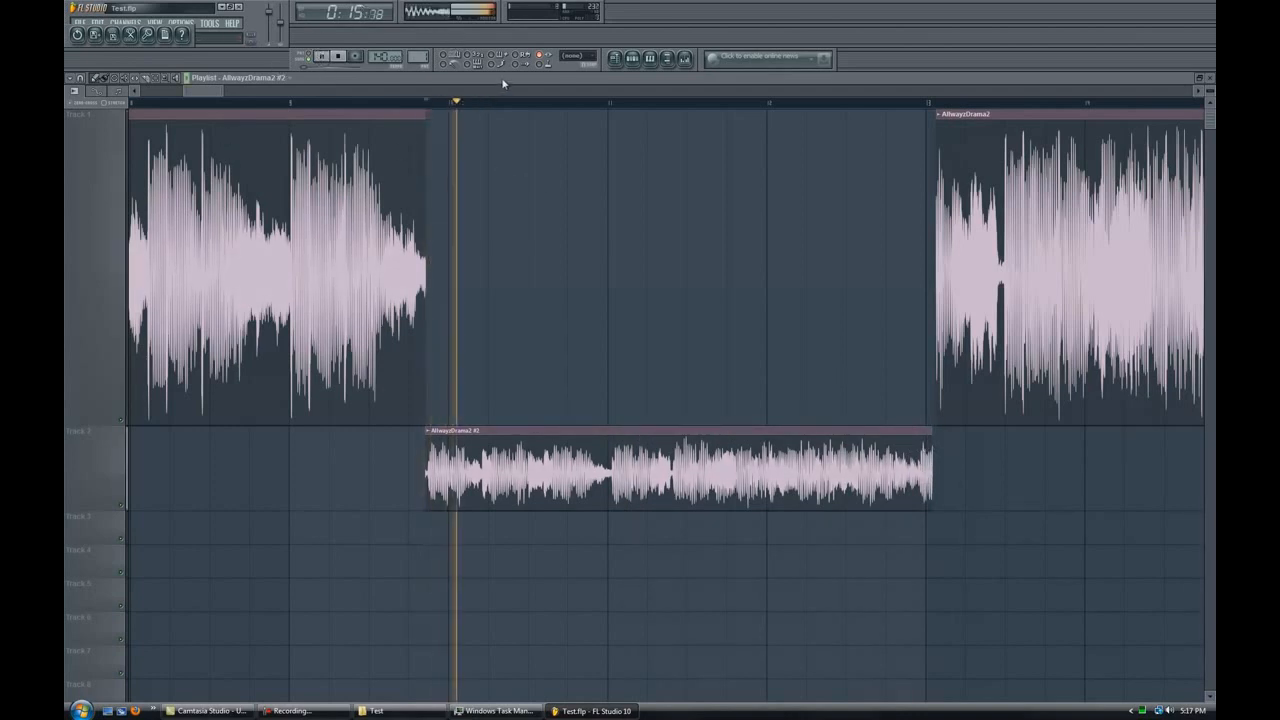
left_click(338, 56)
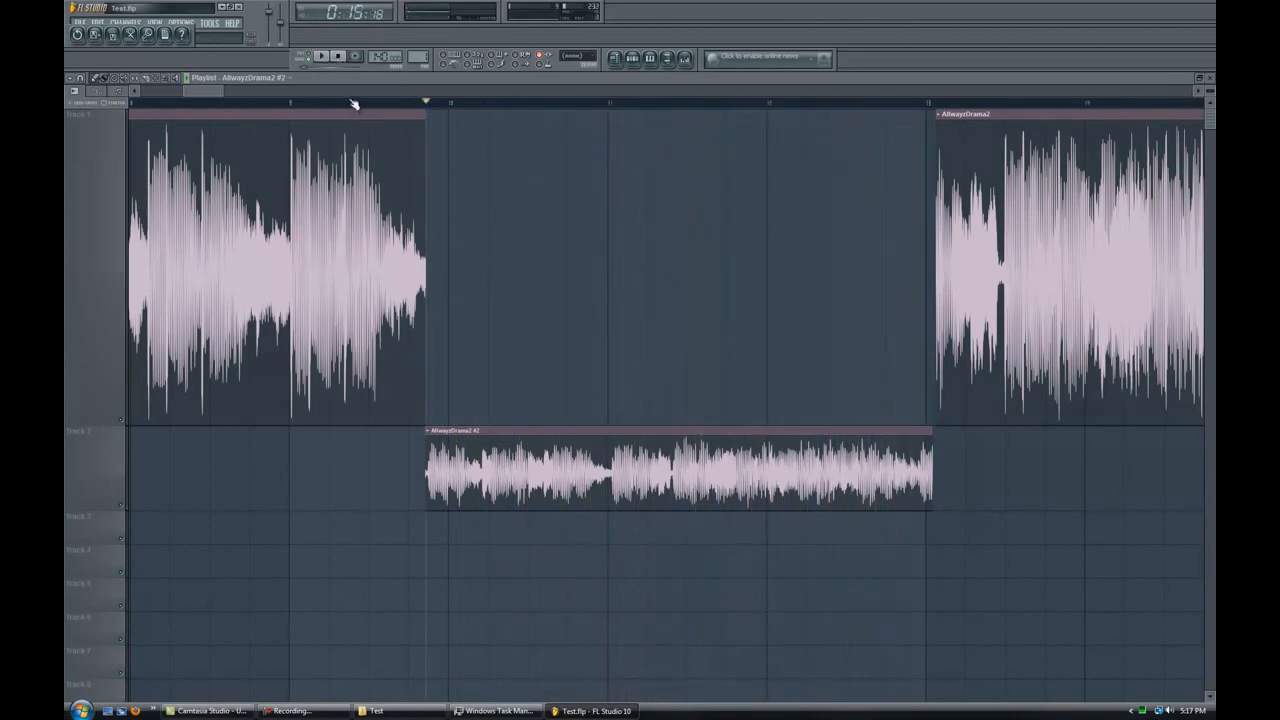